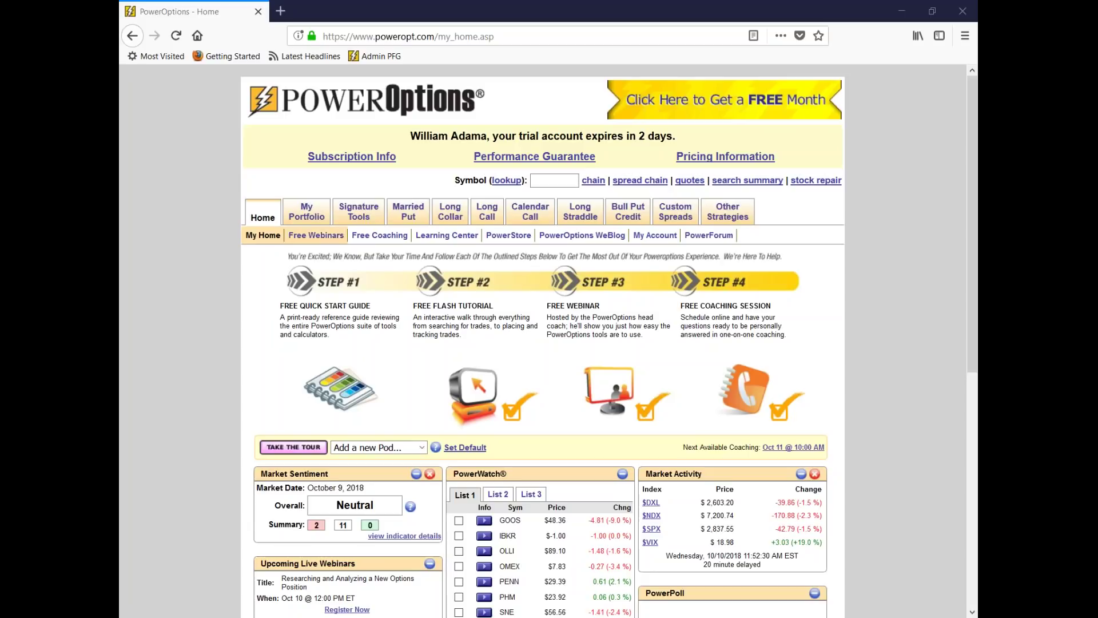
Step: Open the bull put credit search and highlight the quote-delay note above the results table
{"action": "mouse_move", "coordinate": [634, 213]}
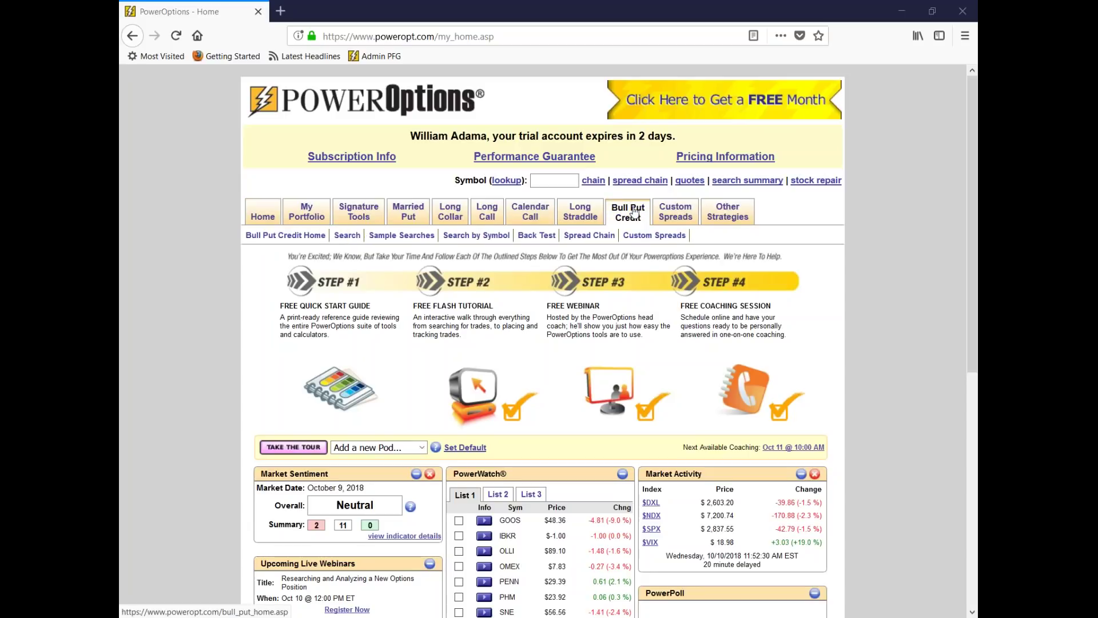
{"action": "left_click", "coordinate": [346, 239]}
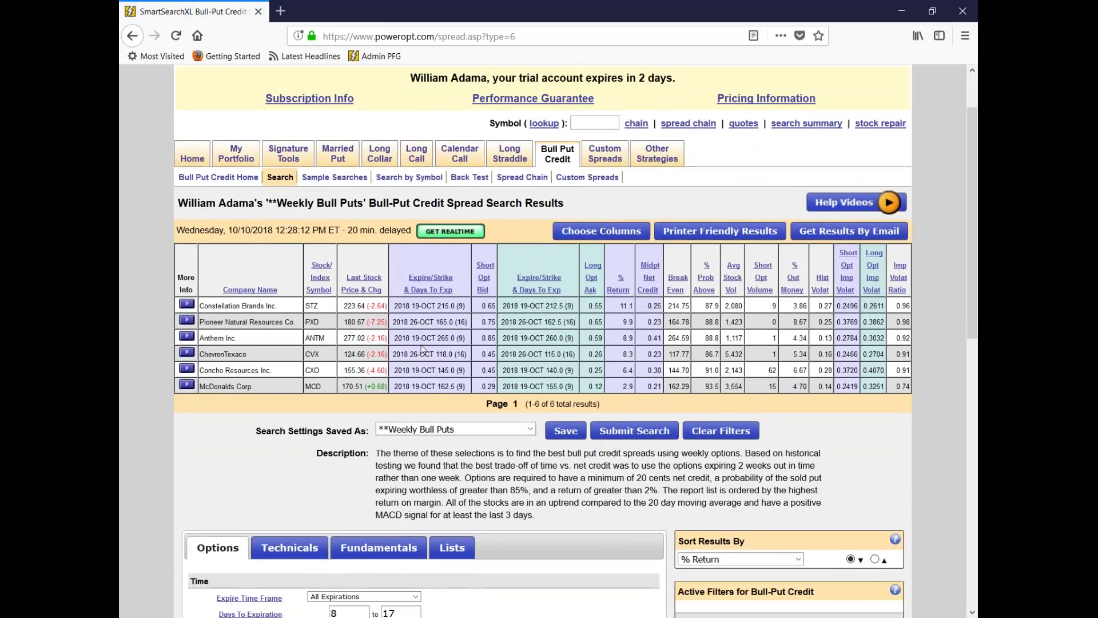
{"action": "scroll", "coordinate": [423, 350], "scroll_direction": "down", "scroll_amount": 2}
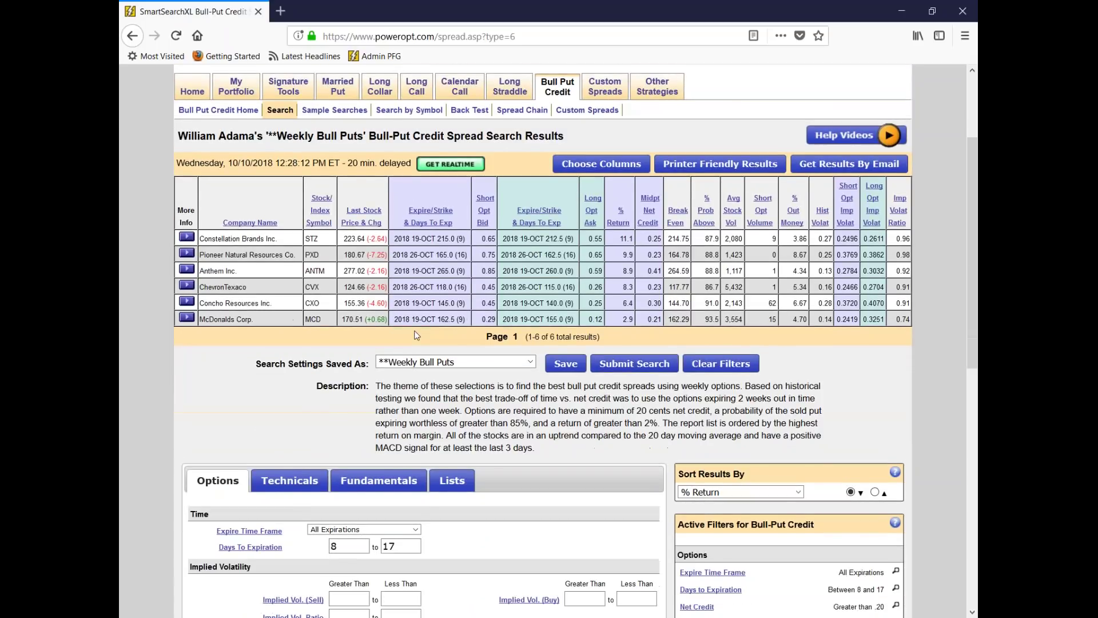
{"action": "left_click_drag", "start_coordinate": [346, 160], "coordinate": [410, 163]}
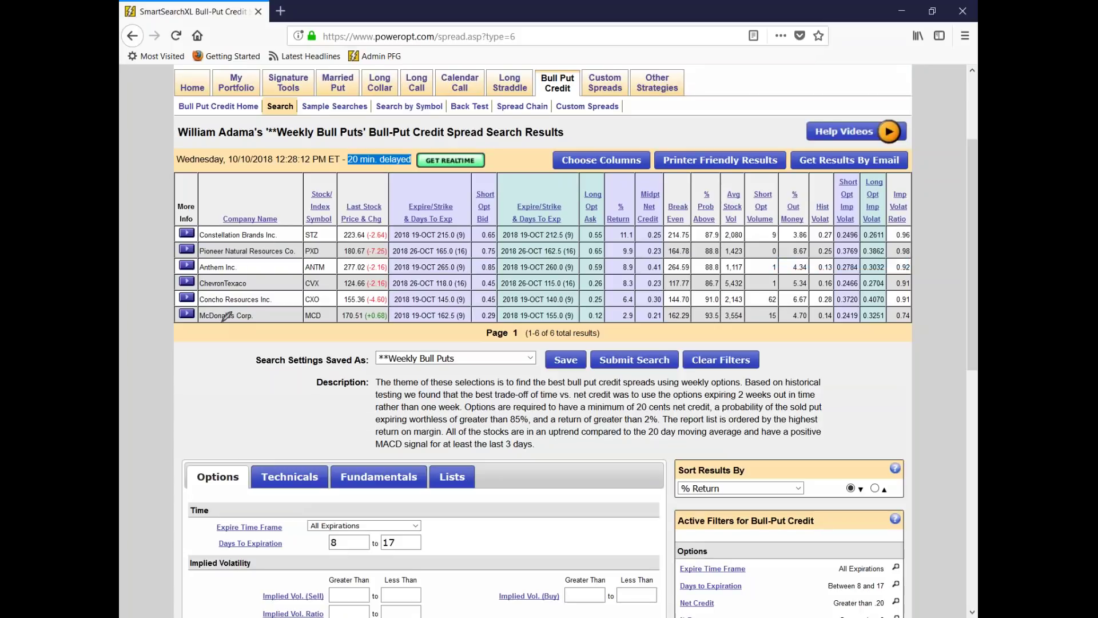
Step: Annotate the results with the pen below the McDonalds row and beside the stock symbols, and erase the marks
{"action": "mouse_move", "coordinate": [210, 325]}
{"action": "left_mouse_down"}
{"action": "mouse_move", "coordinate": [232, 324]}
{"action": "mouse_move", "coordinate": [224, 347]}
{"action": "mouse_move", "coordinate": [250, 330]}
{"action": "mouse_move", "coordinate": [240, 350]}
{"action": "mouse_move", "coordinate": [255, 341]}
{"action": "left_mouse_up"}
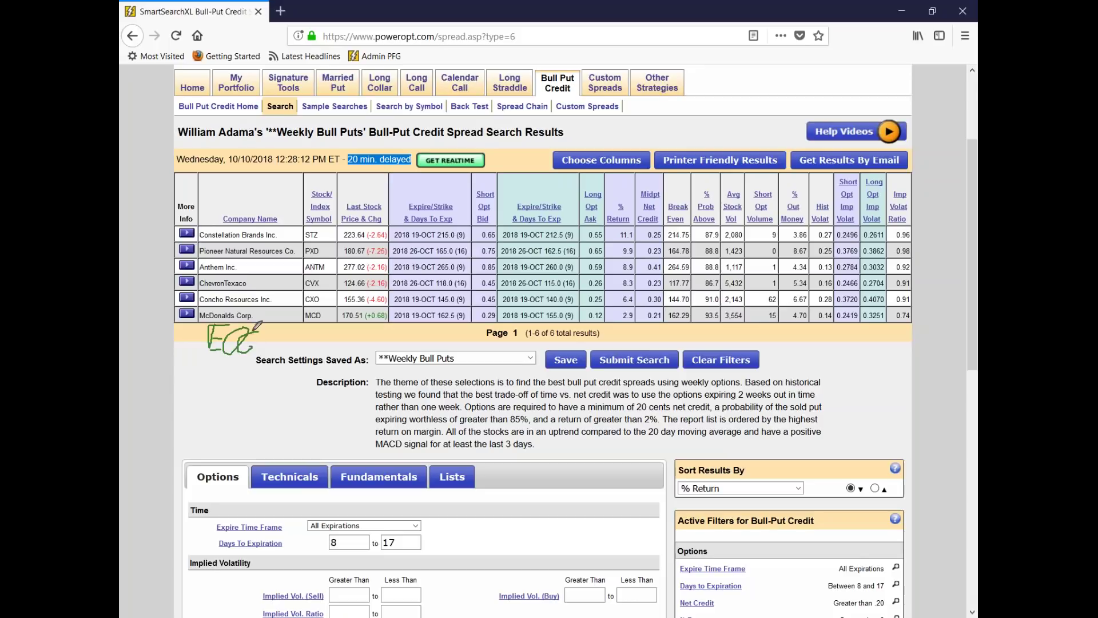
{"action": "left_click_drag", "start_coordinate": [323, 228], "coordinate": [335, 227]}
{"action": "left_click_drag", "start_coordinate": [330, 264], "coordinate": [355, 259]}
{"action": "left_click_drag", "start_coordinate": [331, 295], "coordinate": [349, 285]}
{"action": "key", "text": "e"}
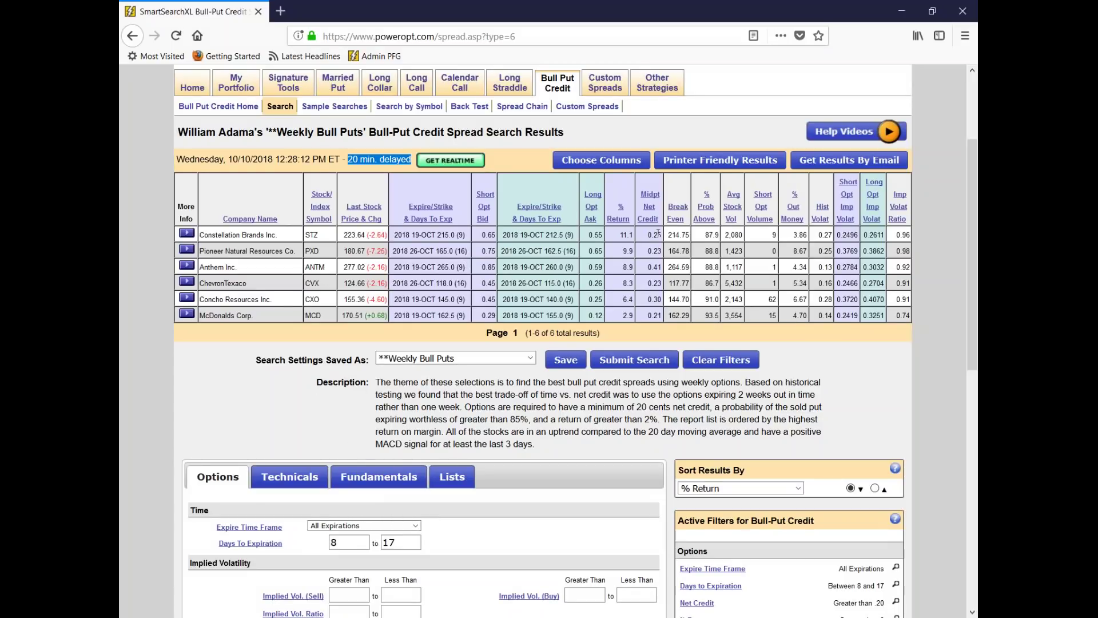
Step: Highlight the Constellation Brands stock price and its return-to-probability figures, and check the probability of the McDonalds spread
{"action": "left_click_drag", "start_coordinate": [344, 235], "coordinate": [371, 235]}
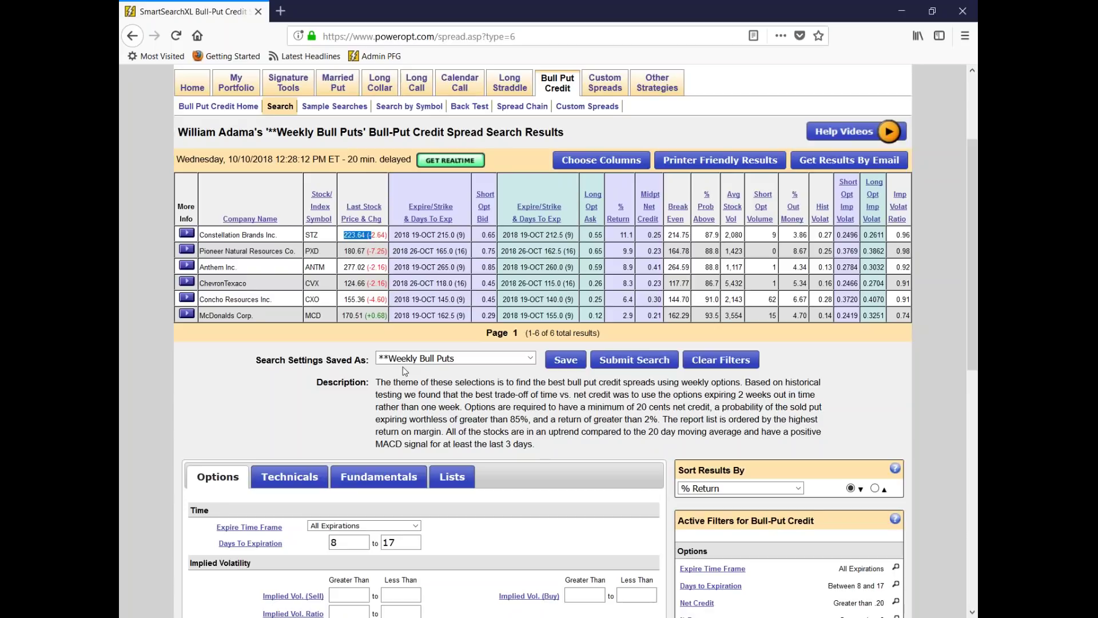
{"action": "left_click_drag", "start_coordinate": [619, 235], "coordinate": [719, 236]}
{"action": "left_click_drag", "start_coordinate": [704, 316], "coordinate": [719, 316]}
{"action": "left_click", "coordinate": [408, 239]}
Step: Review the option filters for probability, % return and net credit of the Weekly Bull Puts search
{"action": "scroll", "coordinate": [551, 232], "scroll_direction": "down", "scroll_amount": 5}
{"action": "scroll", "coordinate": [488, 320], "scroll_direction": "down", "scroll_amount": 1}
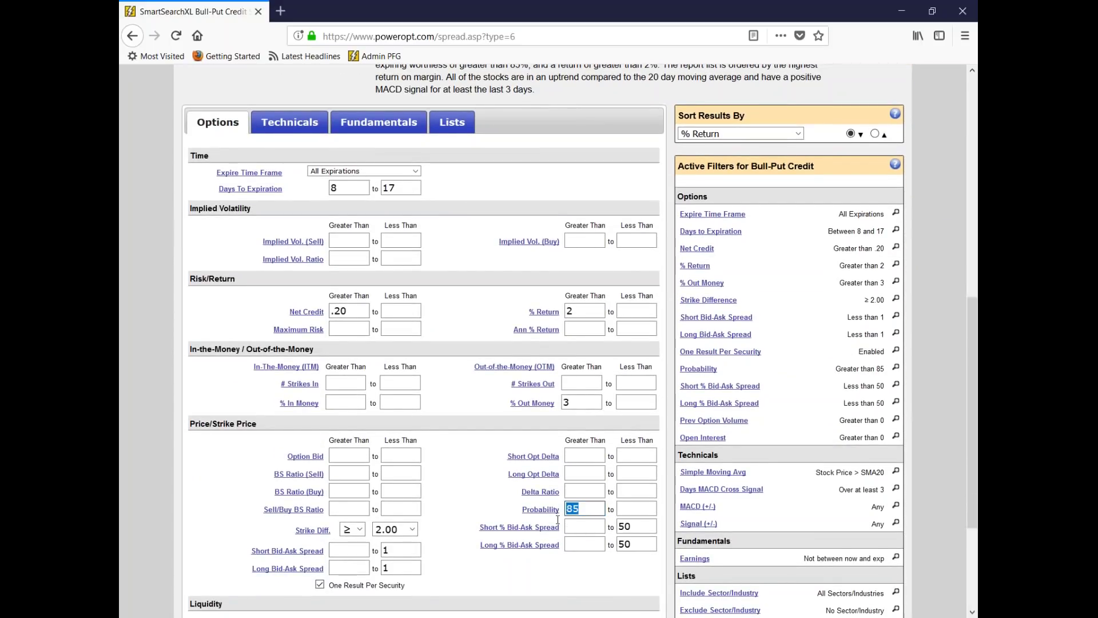
{"action": "double_click", "coordinate": [569, 311]}
{"action": "double_click", "coordinate": [340, 311]}
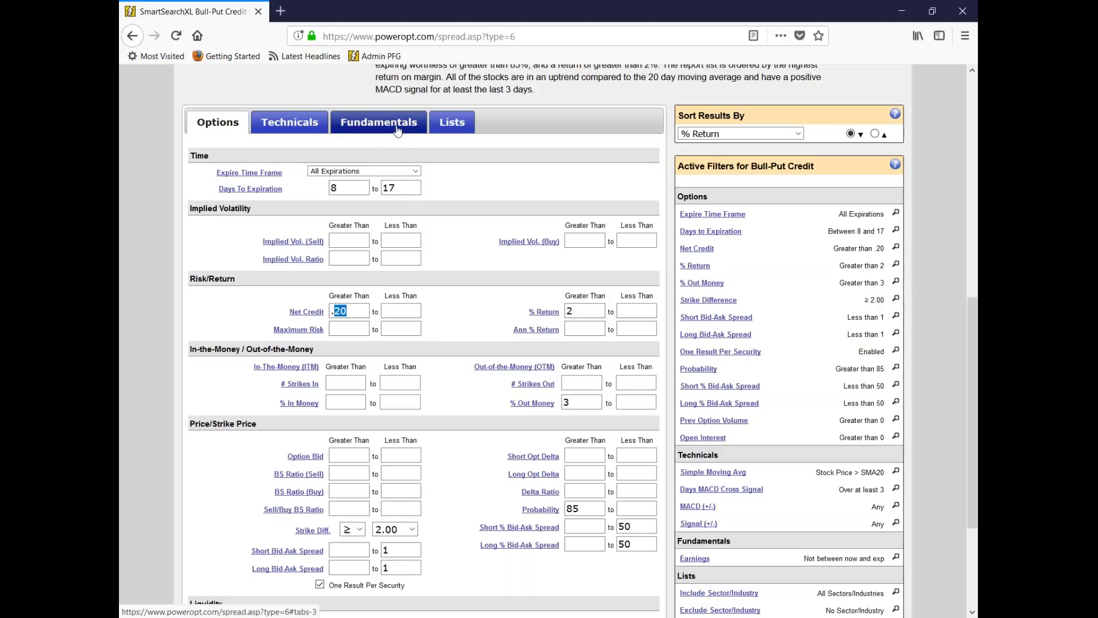
Step: Review the technical filters, temporarily marking the Simple Moving Average and Days MACD Cross Signal criteria with the pen
{"action": "left_click", "coordinate": [288, 135]}
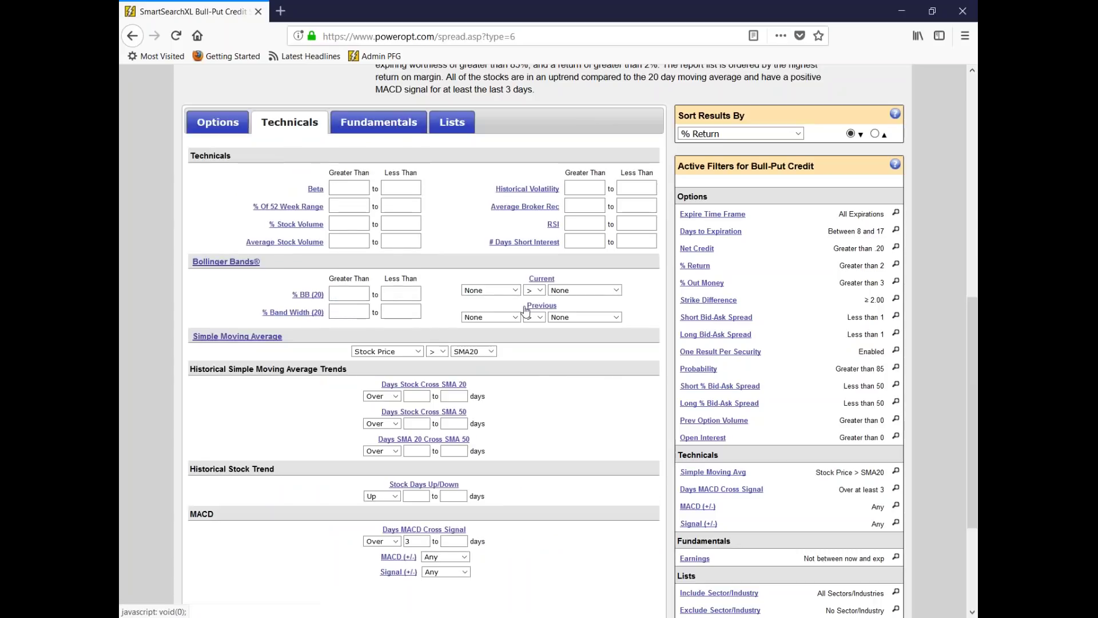
{"action": "scroll", "coordinate": [481, 281], "scroll_direction": "down", "scroll_amount": 2}
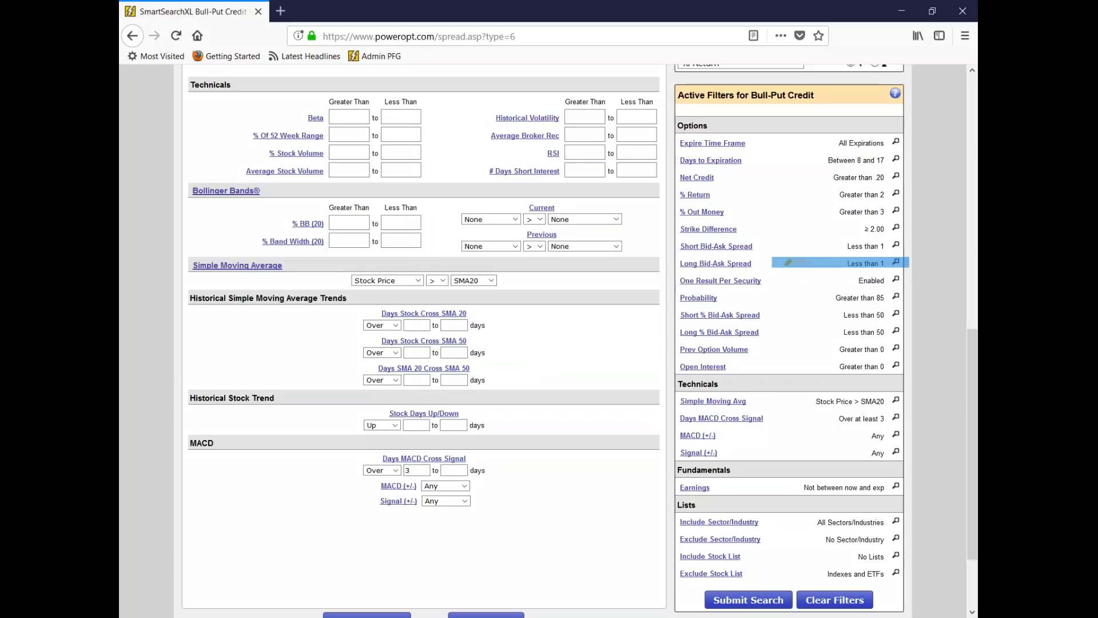
{"action": "mouse_move", "coordinate": [426, 269]}
{"action": "left_mouse_down"}
{"action": "mouse_move", "coordinate": [358, 271]}
{"action": "mouse_move", "coordinate": [383, 288]}
{"action": "mouse_move", "coordinate": [467, 289]}
{"action": "mouse_move", "coordinate": [511, 274]}
{"action": "mouse_move", "coordinate": [425, 264]}
{"action": "left_mouse_up"}
{"action": "mouse_move", "coordinate": [402, 445]}
{"action": "left_mouse_down"}
{"action": "mouse_move", "coordinate": [318, 444]}
{"action": "mouse_move", "coordinate": [415, 490]}
{"action": "mouse_move", "coordinate": [504, 472]}
{"action": "mouse_move", "coordinate": [441, 430]}
{"action": "mouse_move", "coordinate": [407, 447]}
{"action": "left_mouse_up"}
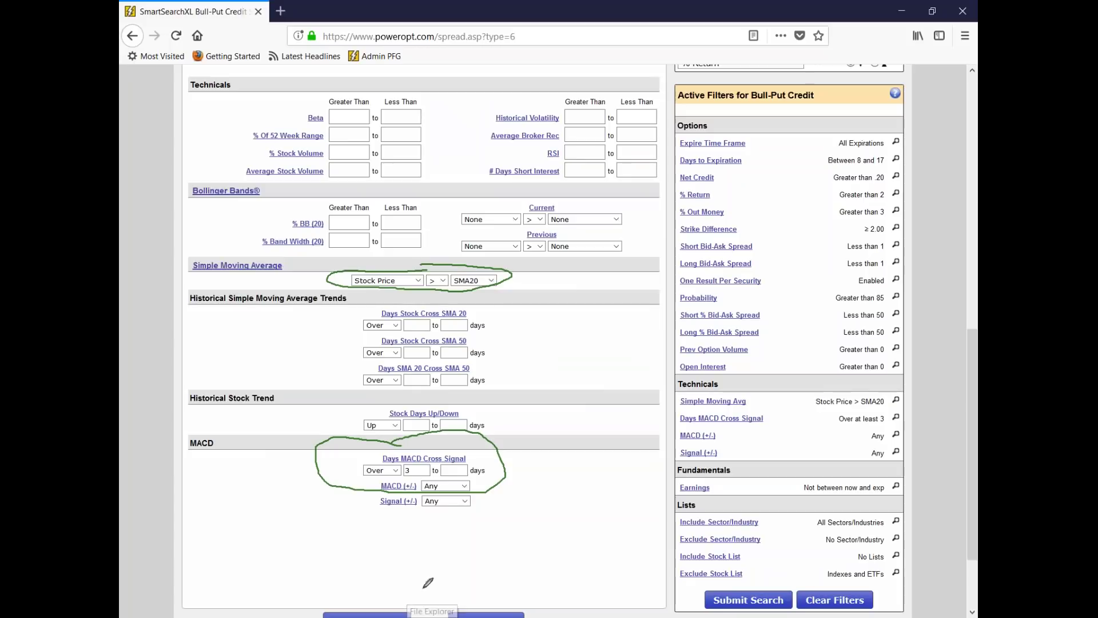
{"action": "left_click_drag", "start_coordinate": [405, 464], "coordinate": [420, 477]}
{"action": "mouse_move", "coordinate": [418, 465]}
{"action": "left_mouse_down"}
{"action": "mouse_move", "coordinate": [399, 480]}
{"action": "mouse_move", "coordinate": [464, 478]}
{"action": "left_mouse_up"}
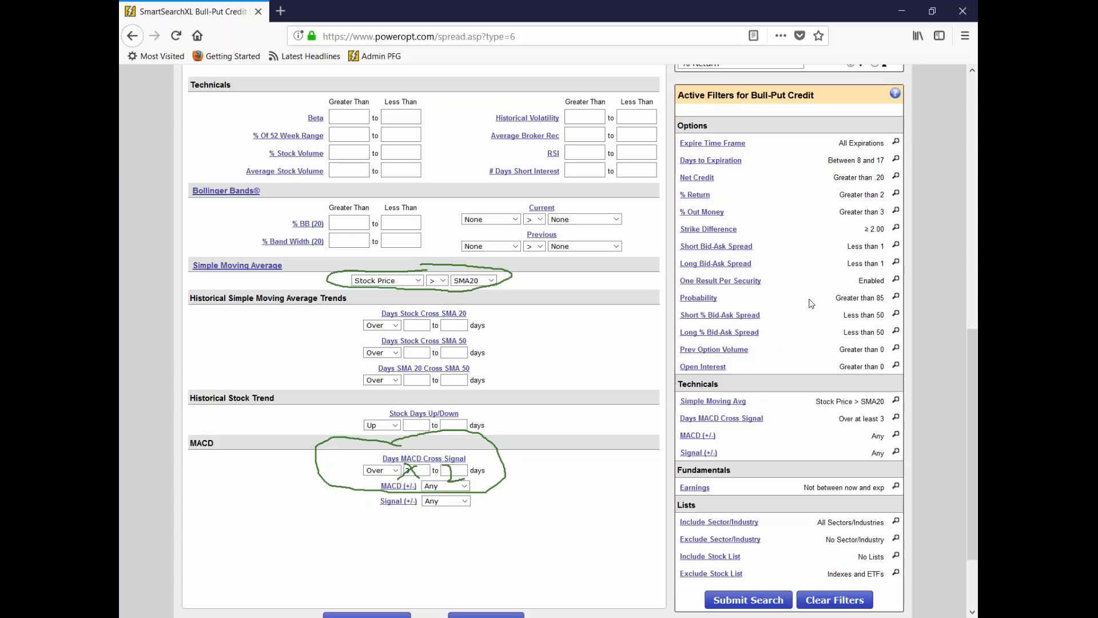
{"action": "key", "text": "Escape"}
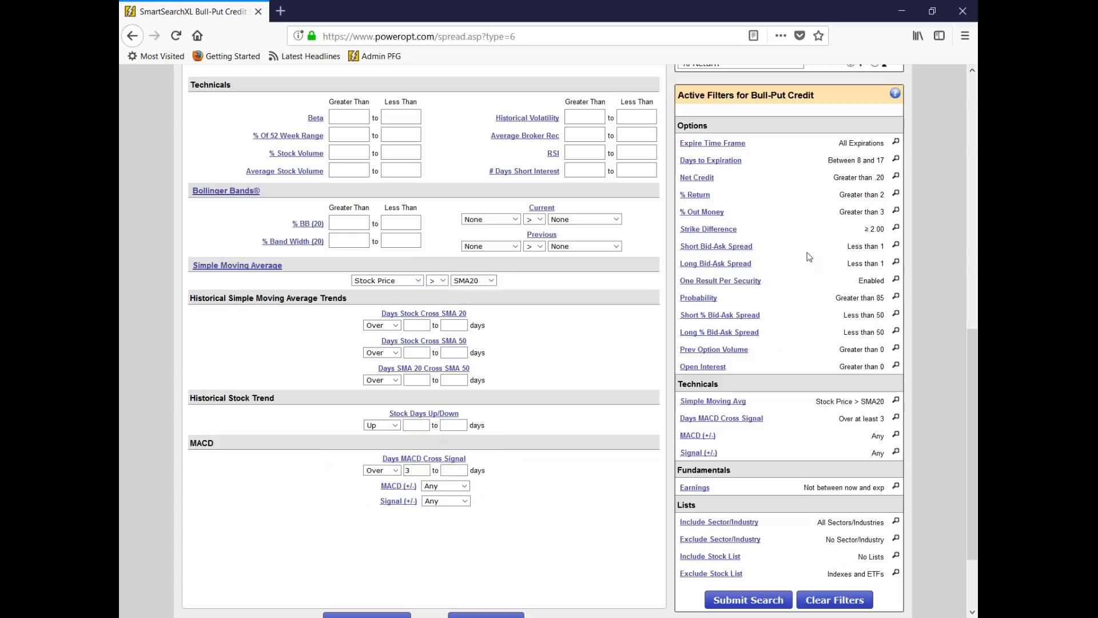
Step: Set the % EPS Growth fundamental filter to greater than 4 and submit the bull put credit search
{"action": "scroll", "coordinate": [552, 360], "scroll_direction": "up", "scroll_amount": 2}
{"action": "scroll", "coordinate": [550, 358], "scroll_direction": "up", "scroll_amount": 1}
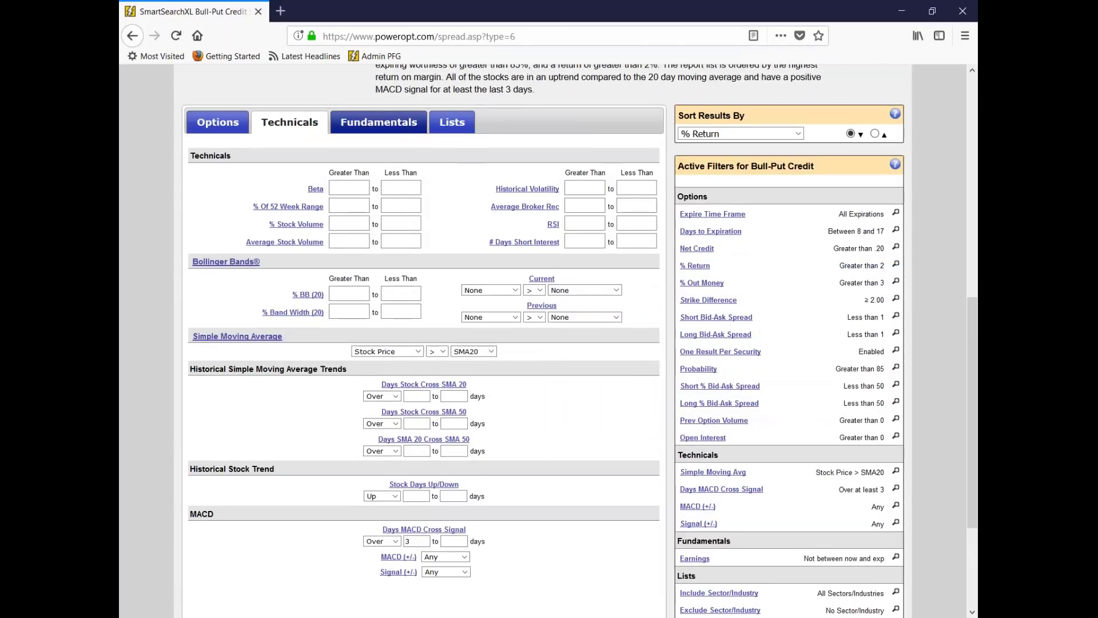
{"action": "left_click", "coordinate": [396, 132]}
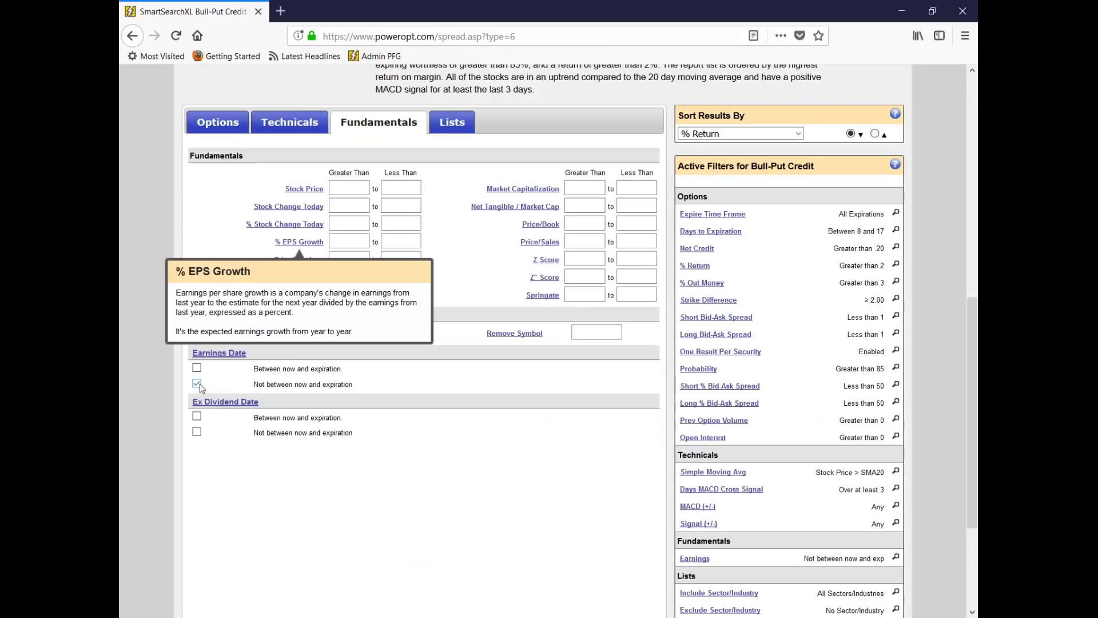
{"action": "mouse_move", "coordinate": [252, 365]}
{"action": "left_click", "coordinate": [362, 240]}
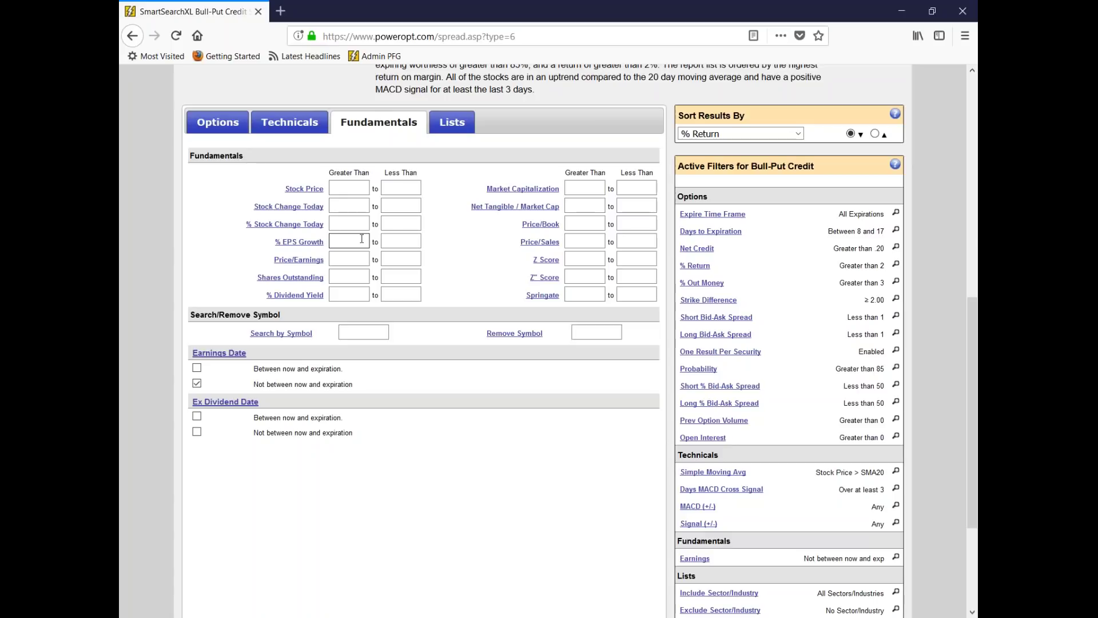
{"action": "type", "text": "4"}
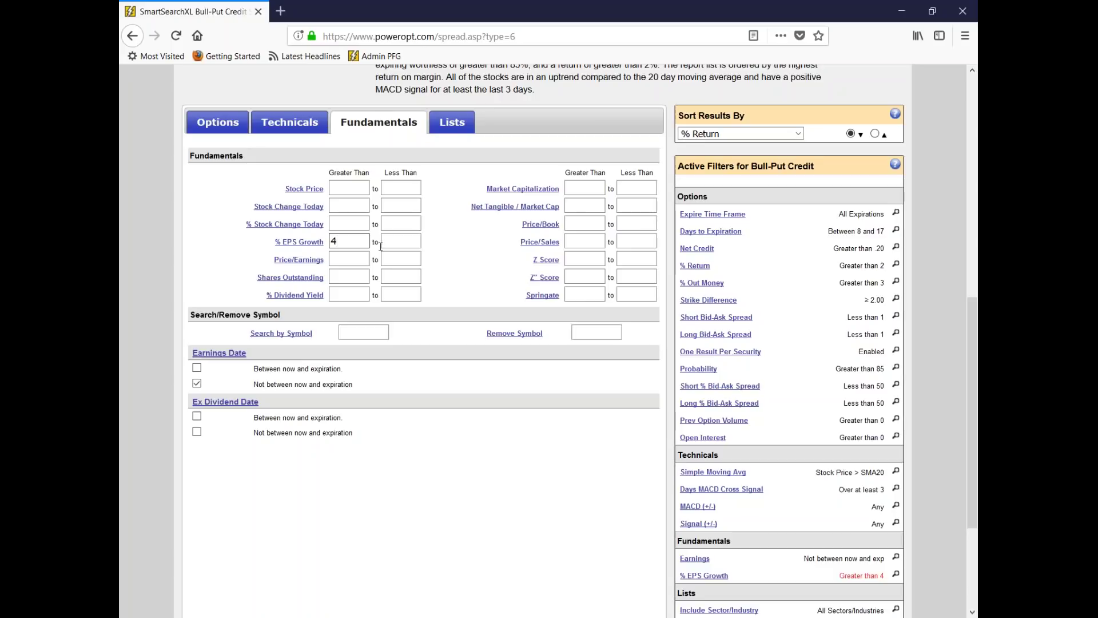
{"action": "left_click", "coordinate": [532, 196]}
{"action": "scroll", "coordinate": [462, 188], "scroll_direction": "up", "scroll_amount": 1}
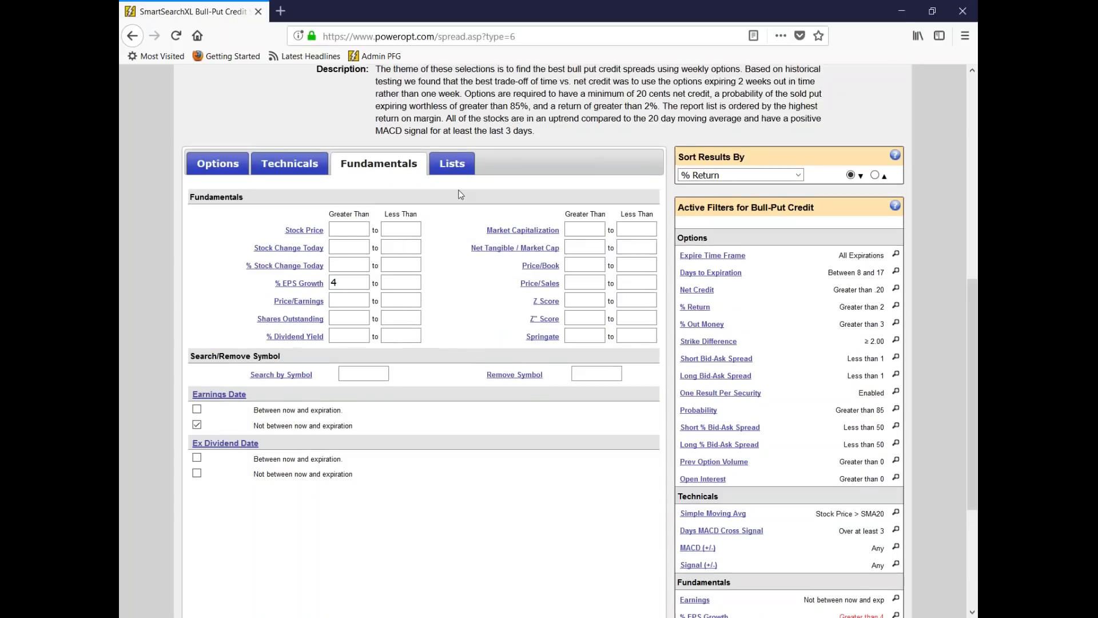
{"action": "scroll", "coordinate": [461, 196], "scroll_direction": "up", "scroll_amount": 3}
{"action": "left_click", "coordinate": [634, 147]}
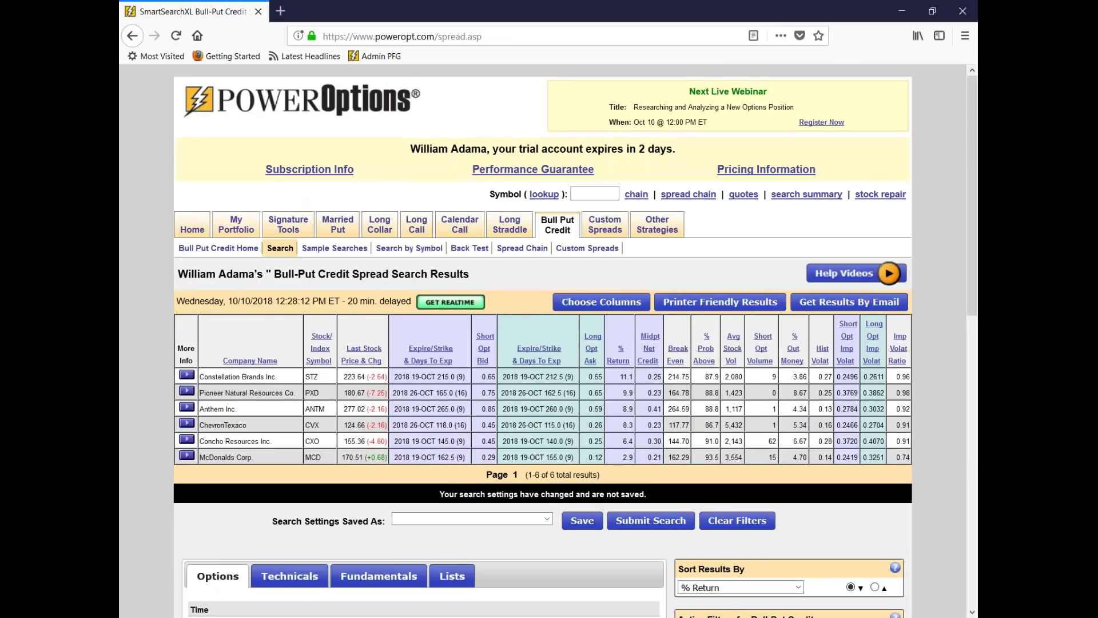
Step: Open the Big Charts view for Constellation Brands from the results and examine its price and MACD charts
{"action": "scroll", "coordinate": [295, 337], "scroll_direction": "down", "scroll_amount": 2}
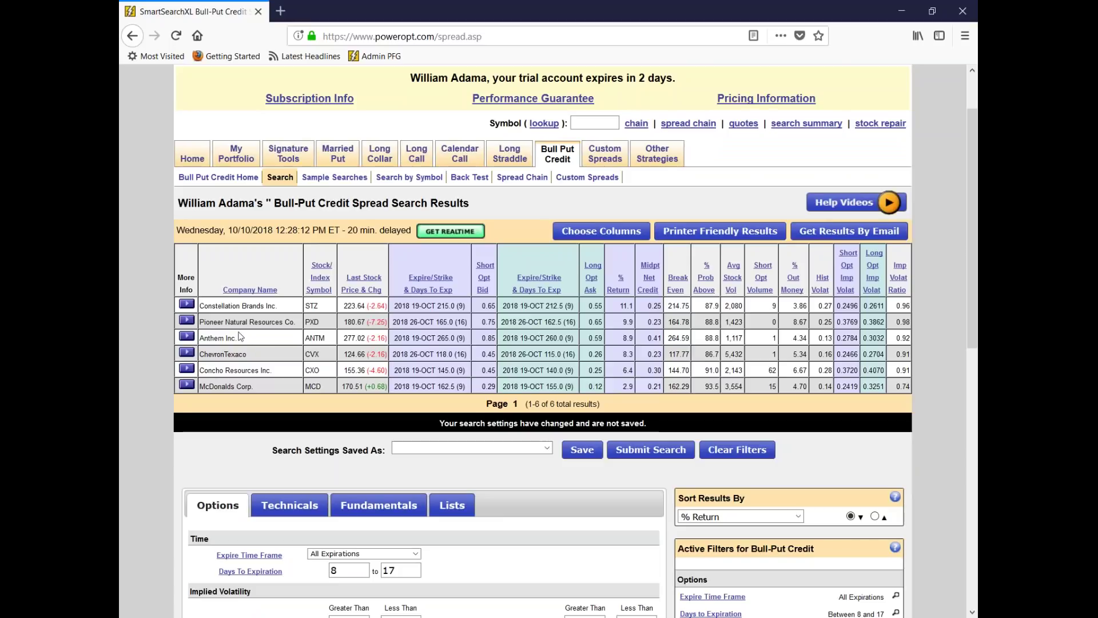
{"action": "left_click", "coordinate": [190, 305]}
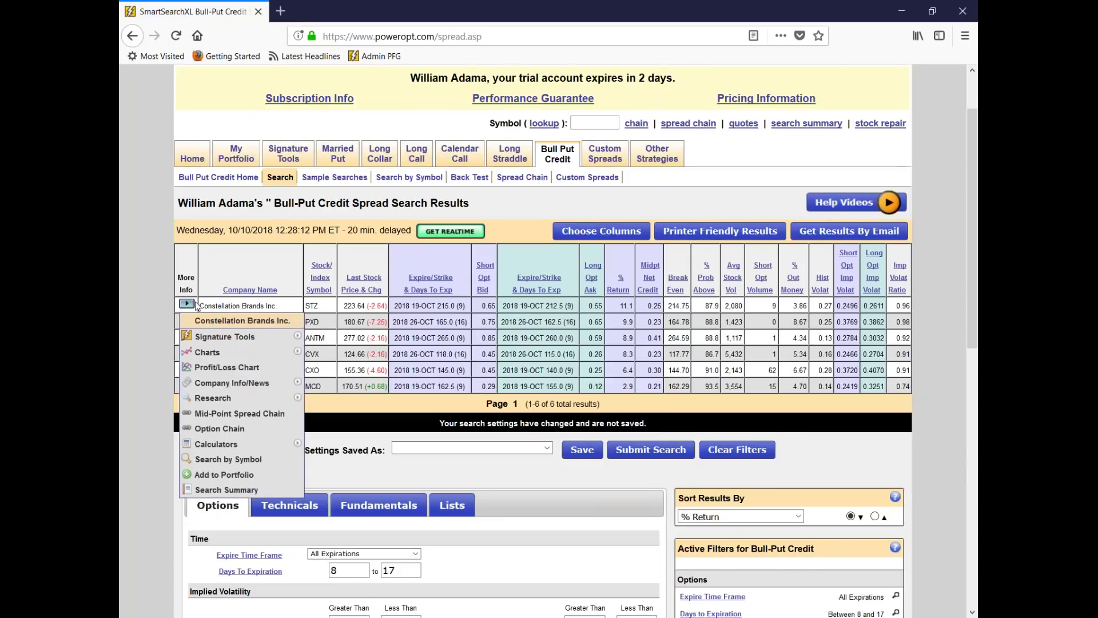
{"action": "mouse_move", "coordinate": [243, 354]}
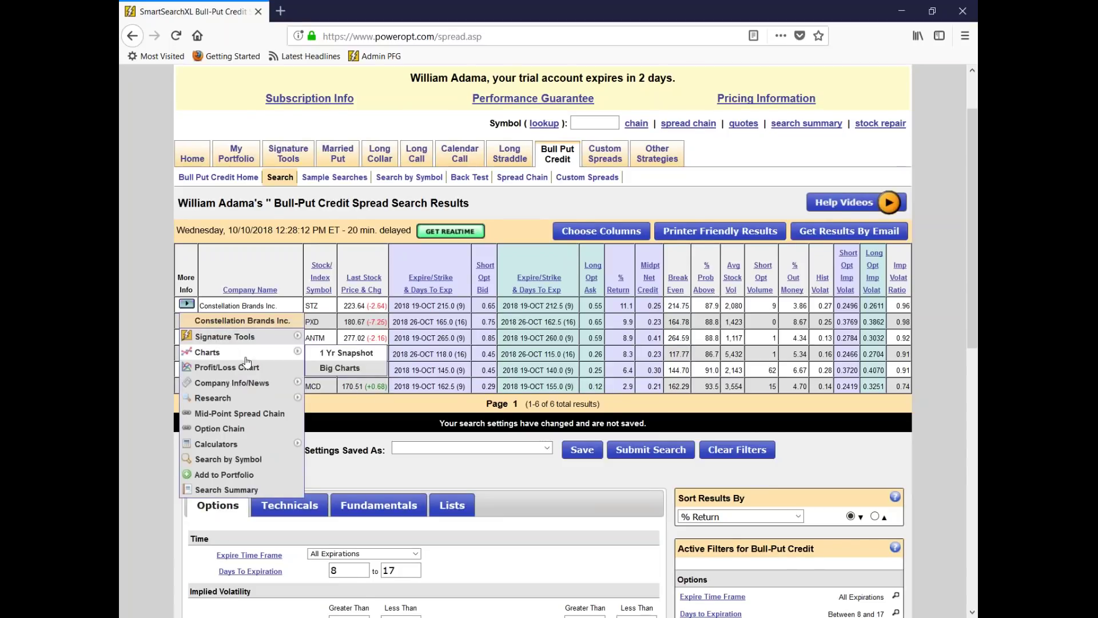
{"action": "left_click", "coordinate": [342, 369]}
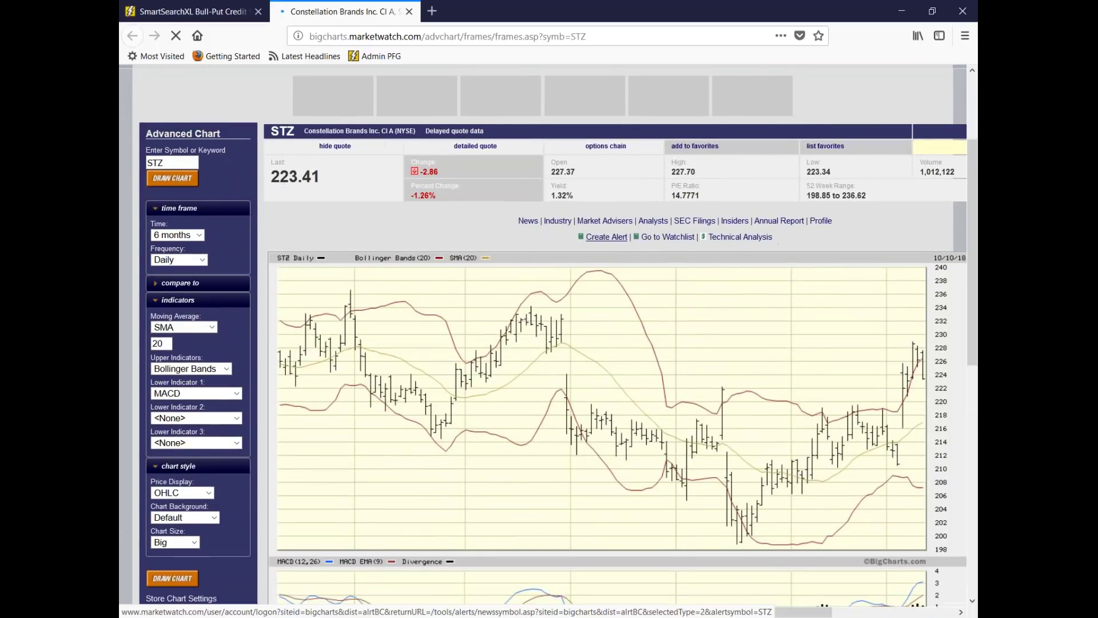
{"action": "scroll", "coordinate": [548, 343], "scroll_direction": "down", "scroll_amount": 4}
{"action": "scroll", "coordinate": [548, 343], "scroll_direction": "down", "scroll_amount": 3}
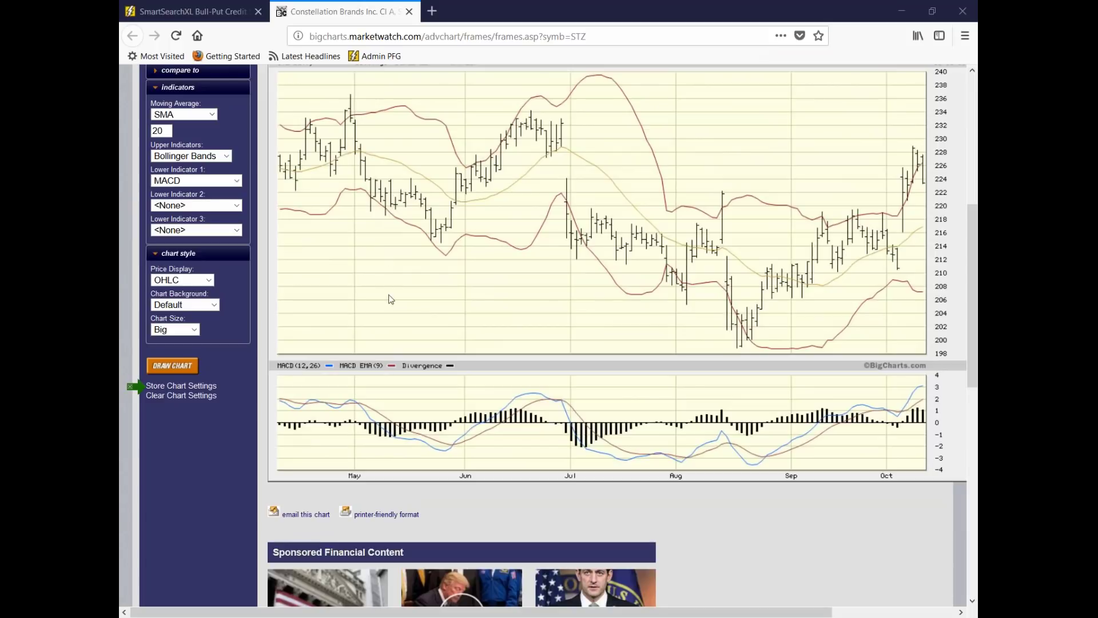
Step: Add RSI as Lower Indicator 2 and Volume as Lower Indicator 3, and redraw the STZ chart
{"action": "left_click", "coordinate": [240, 205]}
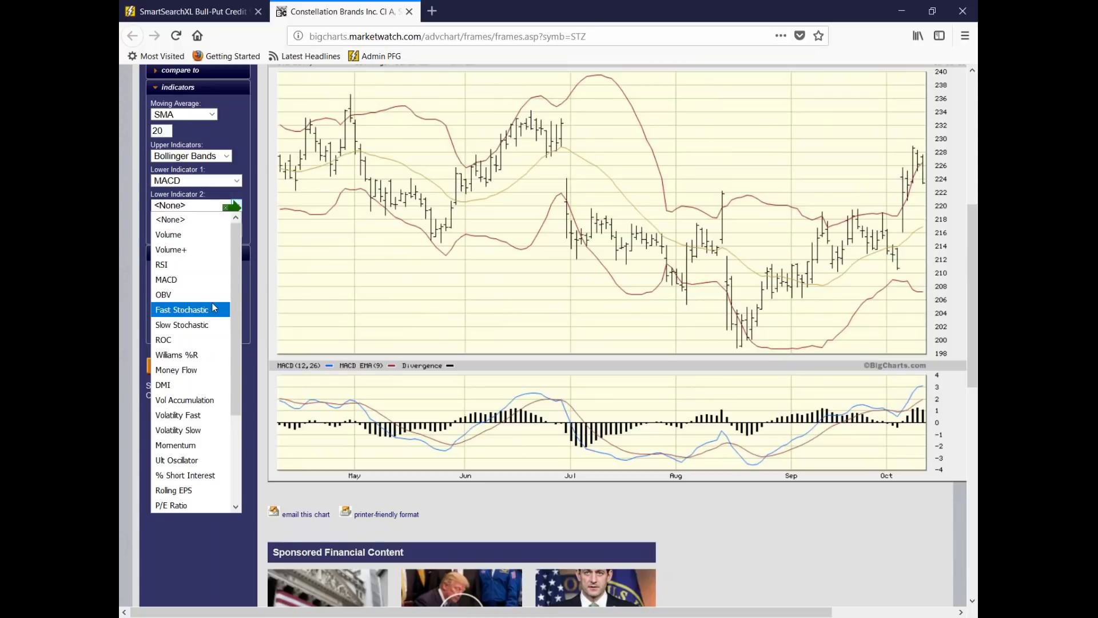
{"action": "left_click", "coordinate": [181, 263]}
{"action": "left_click", "coordinate": [189, 230]}
{"action": "left_click", "coordinate": [190, 259]}
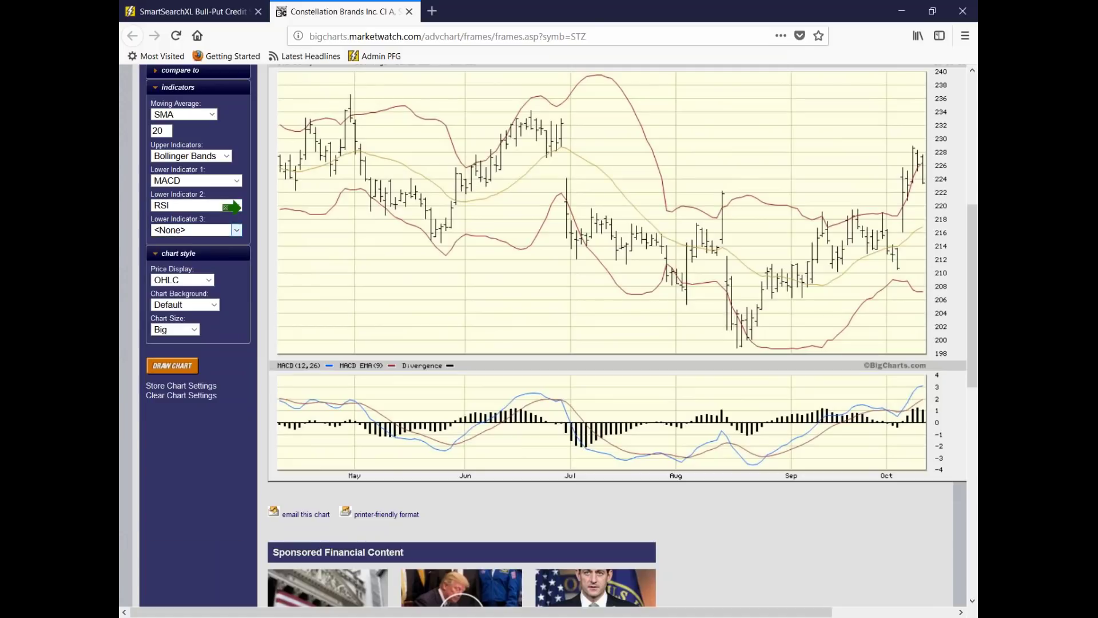
{"action": "left_click", "coordinate": [192, 365]}
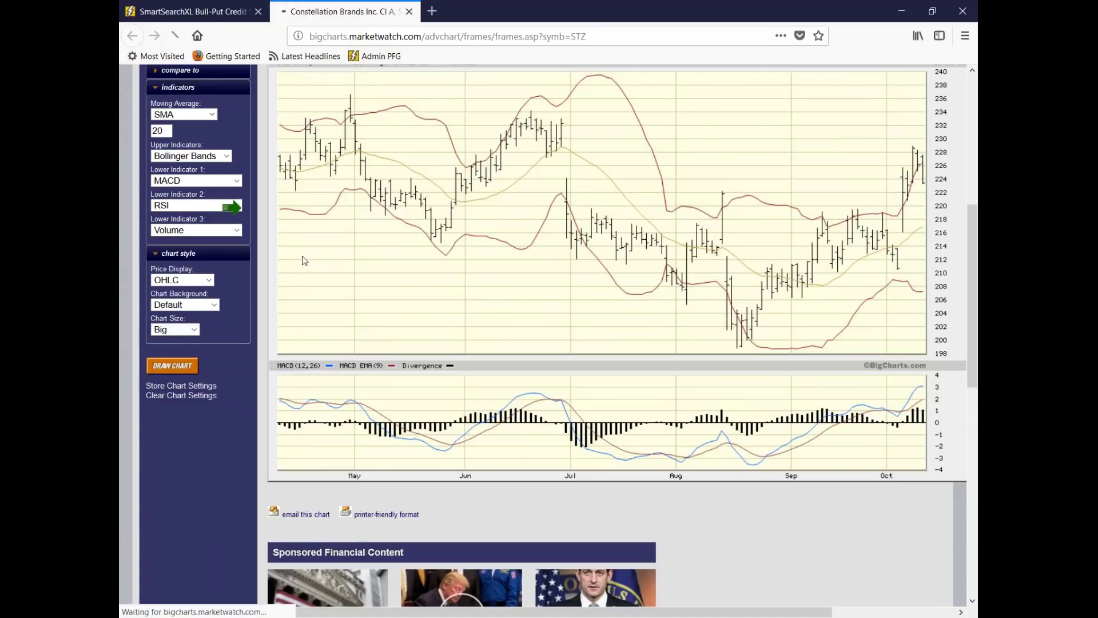
{"action": "scroll", "coordinate": [675, 459], "scroll_direction": "down", "scroll_amount": 4}
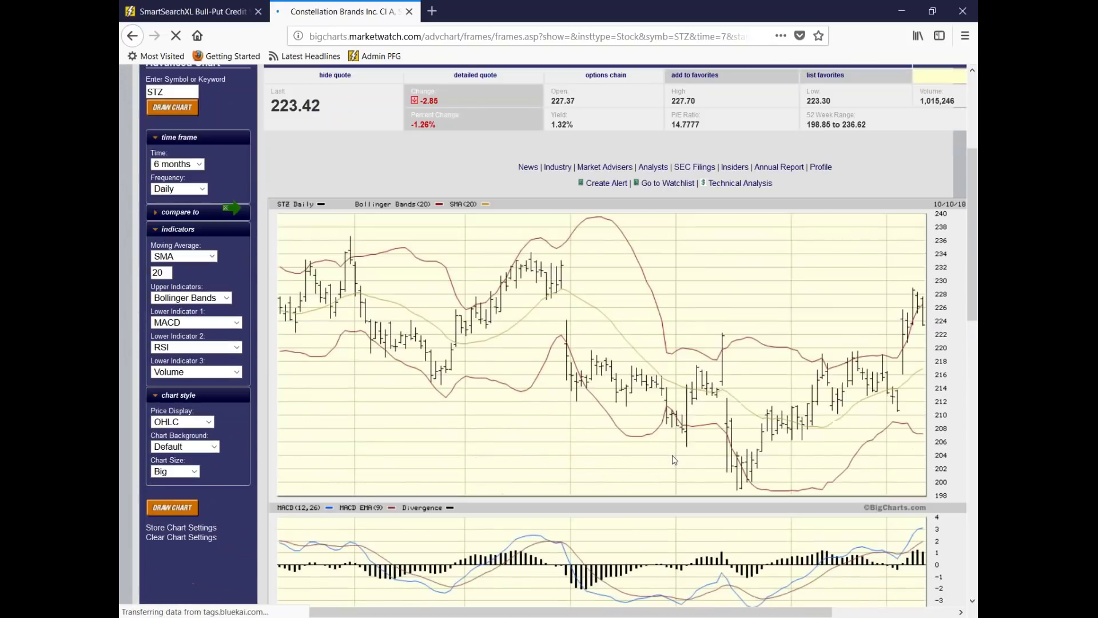
{"action": "scroll", "coordinate": [675, 460], "scroll_direction": "down", "scroll_amount": 3}
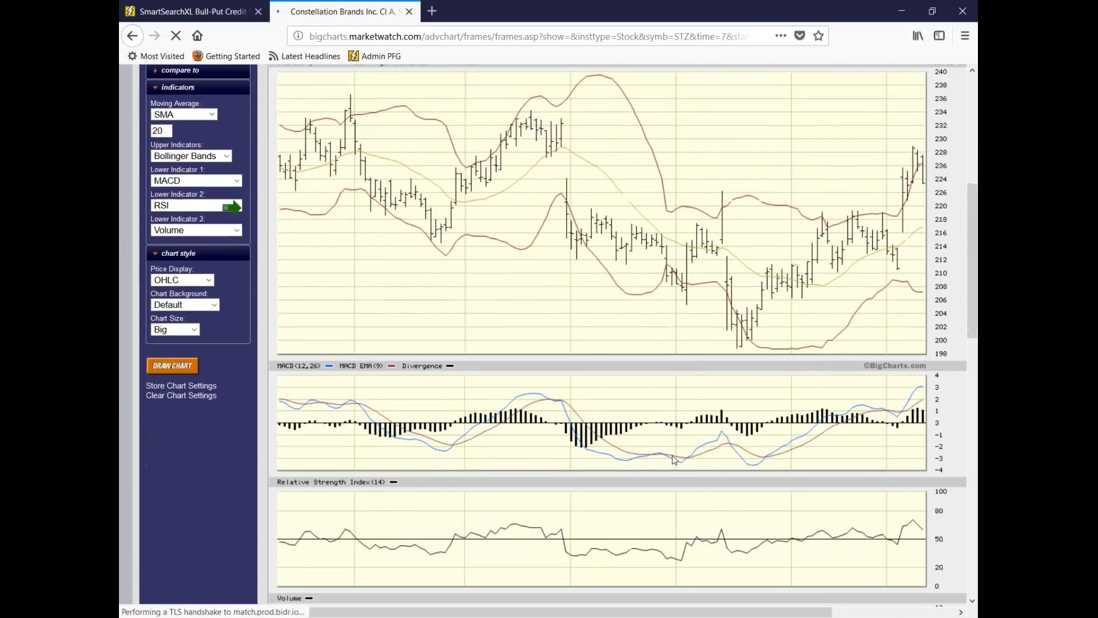
{"action": "scroll", "coordinate": [673, 458], "scroll_direction": "down", "scroll_amount": 3}
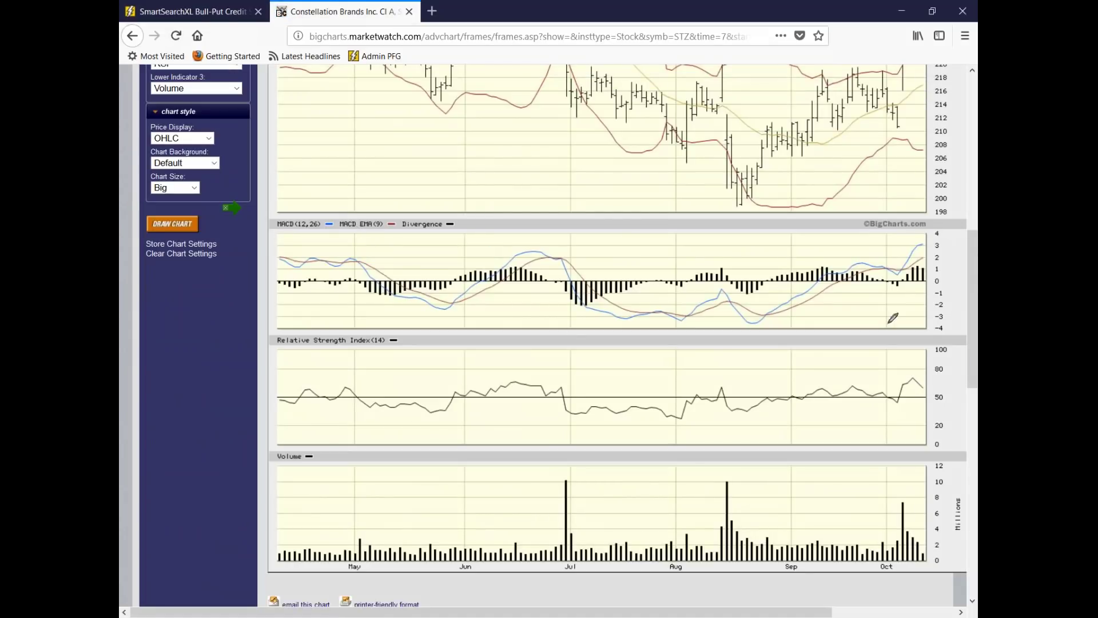
Step: Trace the recent MACD, moving average, volume and RSI behaviour on the STZ chart with the pen, and erase the marks
{"action": "left_click_drag", "start_coordinate": [893, 262], "coordinate": [922, 237]}
{"action": "left_click_drag", "start_coordinate": [897, 104], "coordinate": [922, 81]}
{"action": "mouse_move", "coordinate": [895, 505]}
{"action": "left_mouse_down"}
{"action": "mouse_move", "coordinate": [944, 545]}
{"action": "mouse_move", "coordinate": [927, 552]}
{"action": "left_mouse_up"}
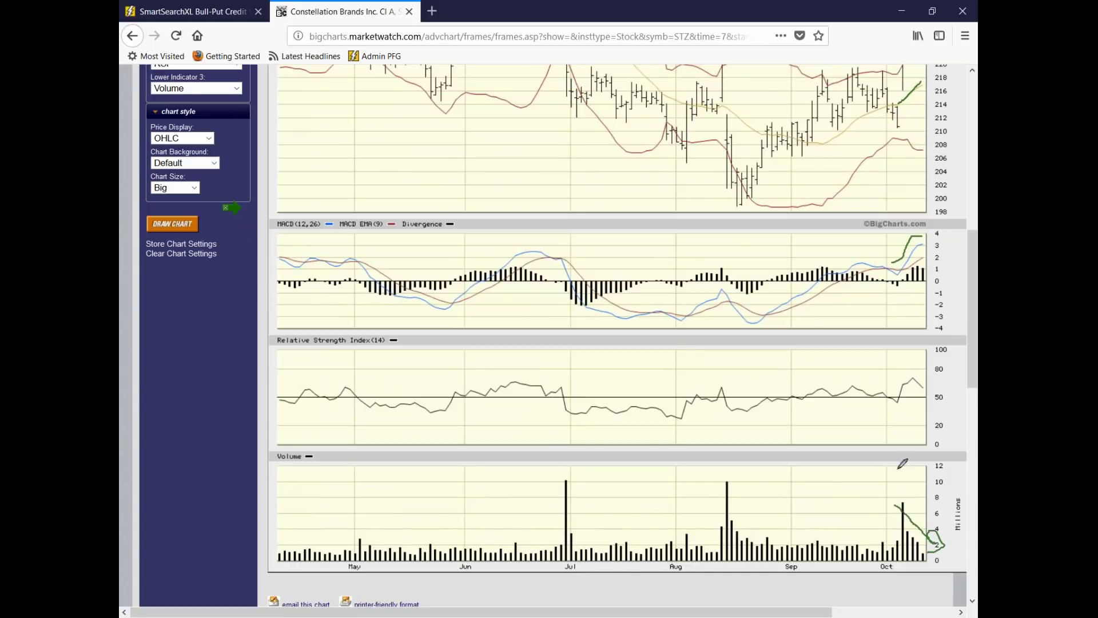
{"action": "mouse_move", "coordinate": [896, 383]}
{"action": "left_mouse_down"}
{"action": "mouse_move", "coordinate": [913, 373]}
{"action": "mouse_move", "coordinate": [940, 384]}
{"action": "left_mouse_up"}
{"action": "right_click", "coordinate": [375, 241]}
{"action": "right_click", "coordinate": [386, 300]}
{"action": "left_click", "coordinate": [385, 303]}
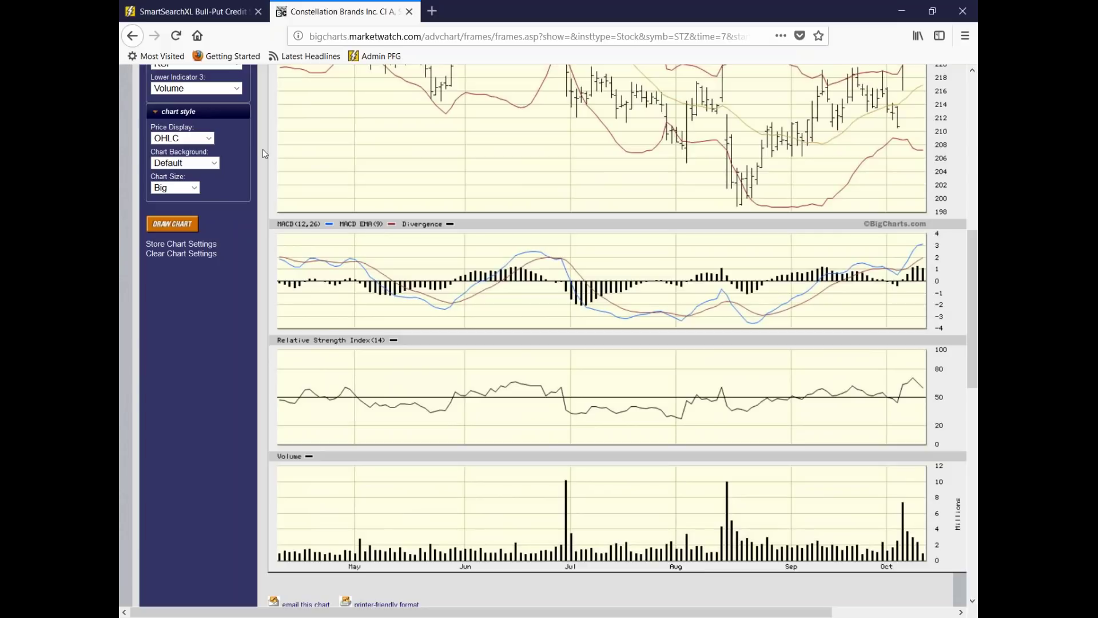
Step: Open the Big Charts view for Pioneer Natural Resources from the search results and examine its price and MACD charts
{"action": "left_click", "coordinate": [410, 12]}
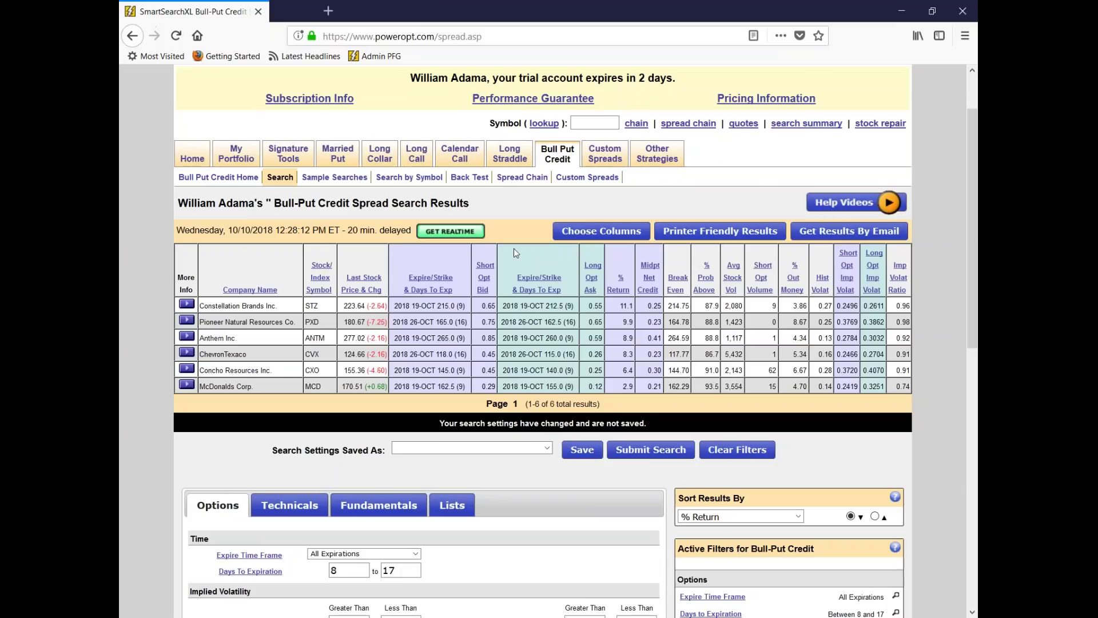
{"action": "left_click", "coordinate": [188, 322]}
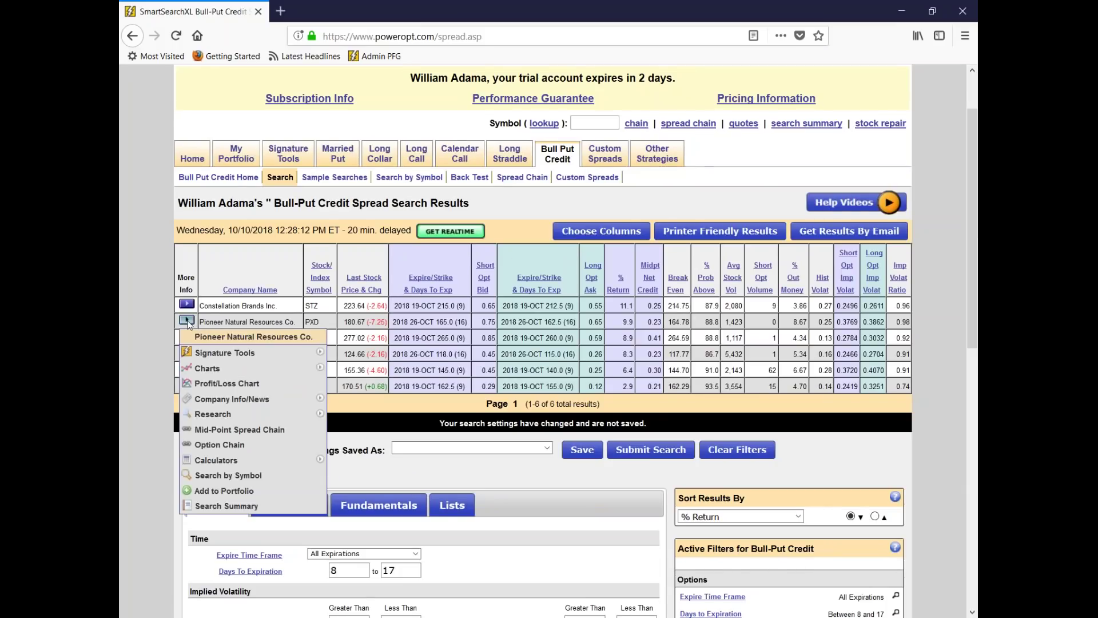
{"action": "mouse_move", "coordinate": [224, 373]}
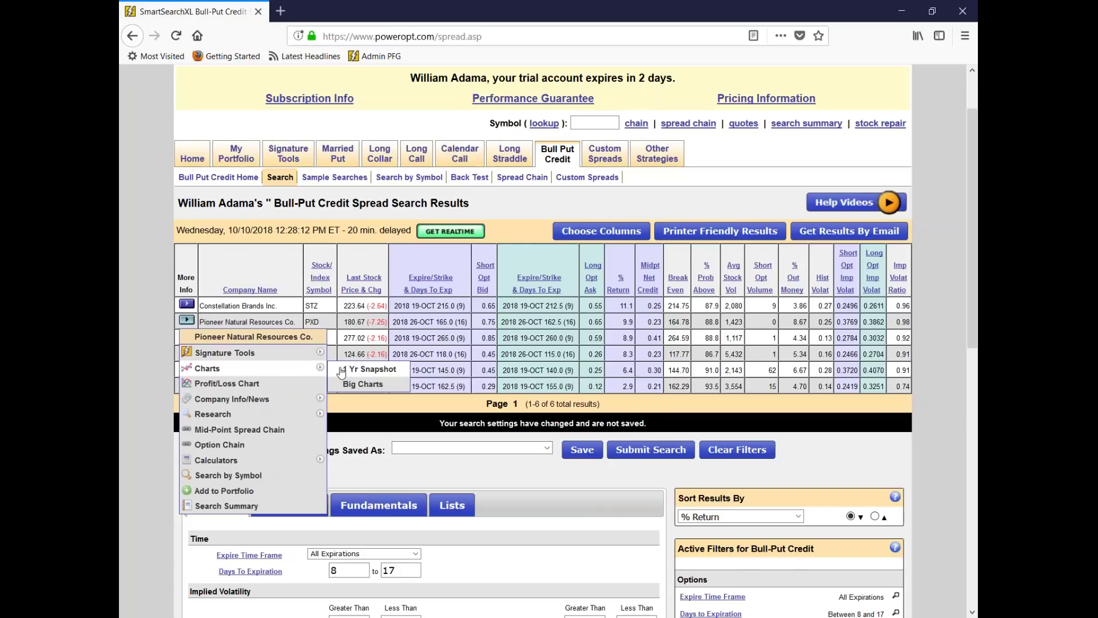
{"action": "left_click", "coordinate": [351, 389]}
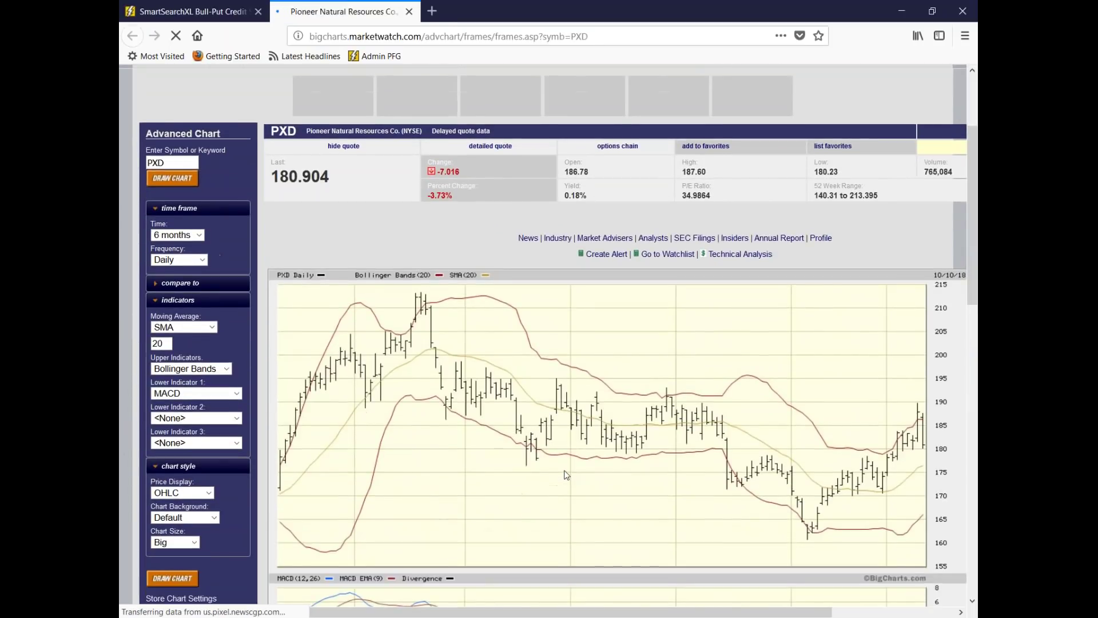
{"action": "scroll", "coordinate": [925, 488], "scroll_direction": "down", "scroll_amount": 5}
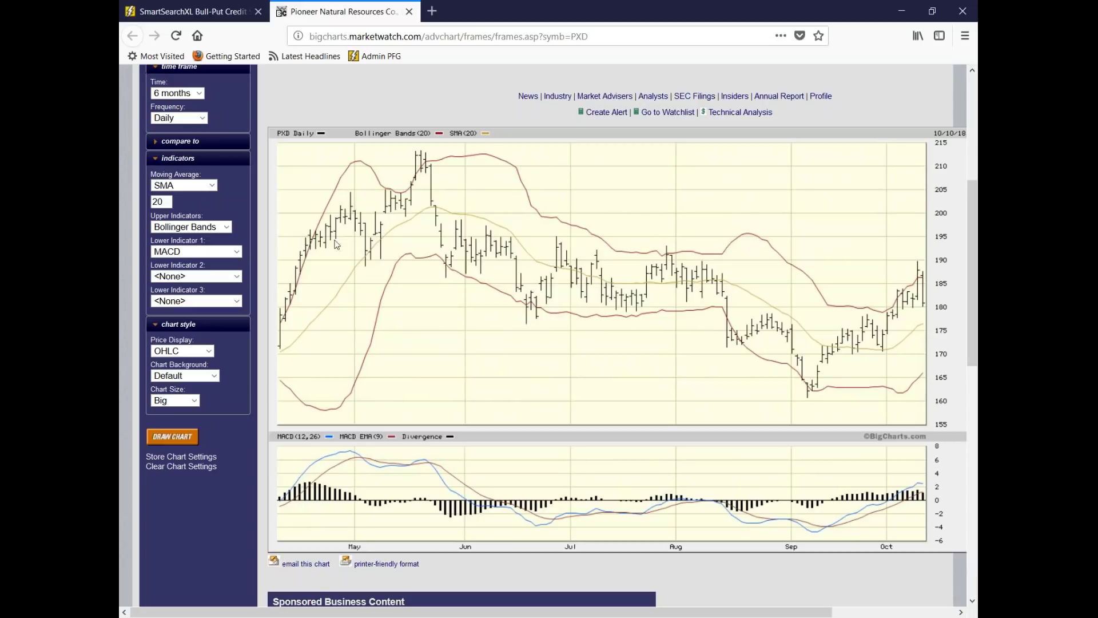
{"action": "left_click", "coordinate": [409, 11]}
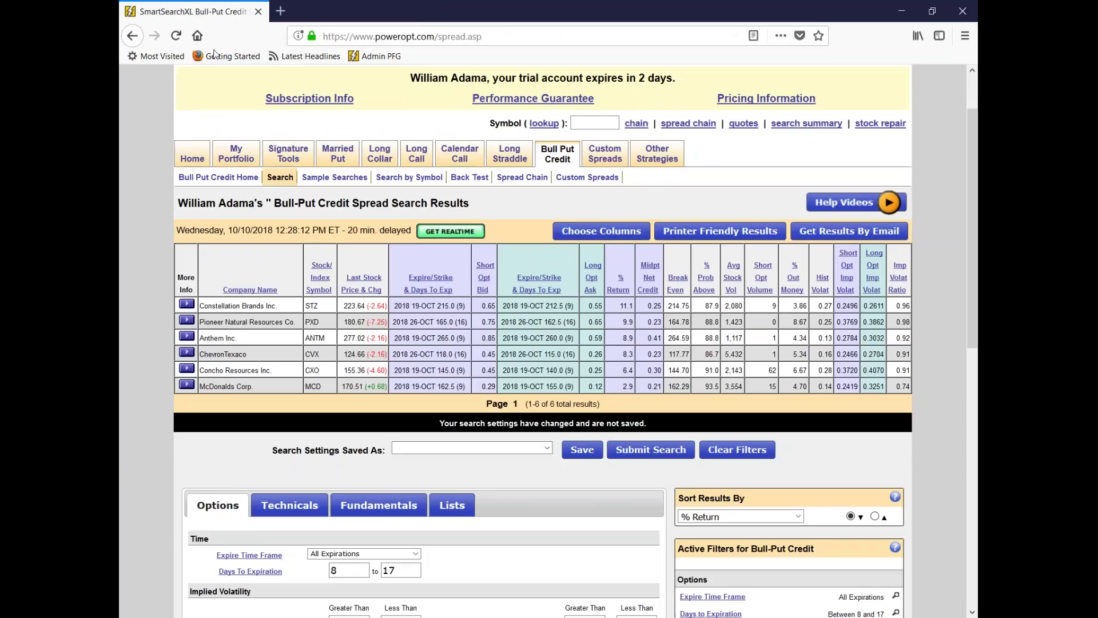
Step: Open Stock Research for Constellation Brands from the search results and bring up its detailed stock data
{"action": "left_click", "coordinate": [186, 304]}
{"action": "mouse_move", "coordinate": [296, 389]}
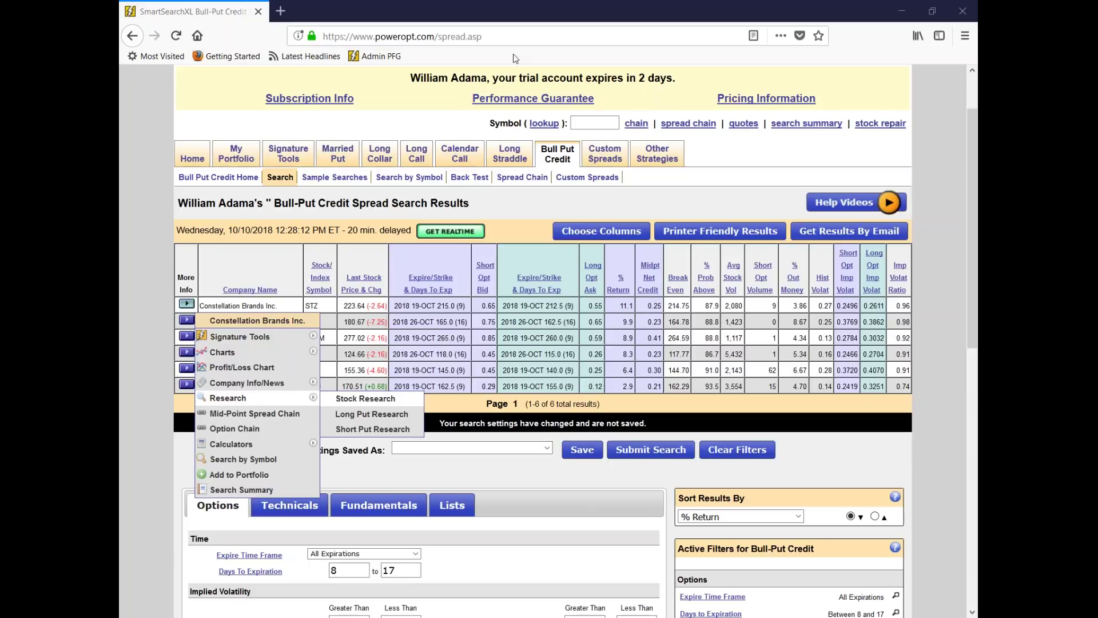
{"action": "left_click", "coordinate": [189, 307]}
{"action": "left_click", "coordinate": [350, 402]}
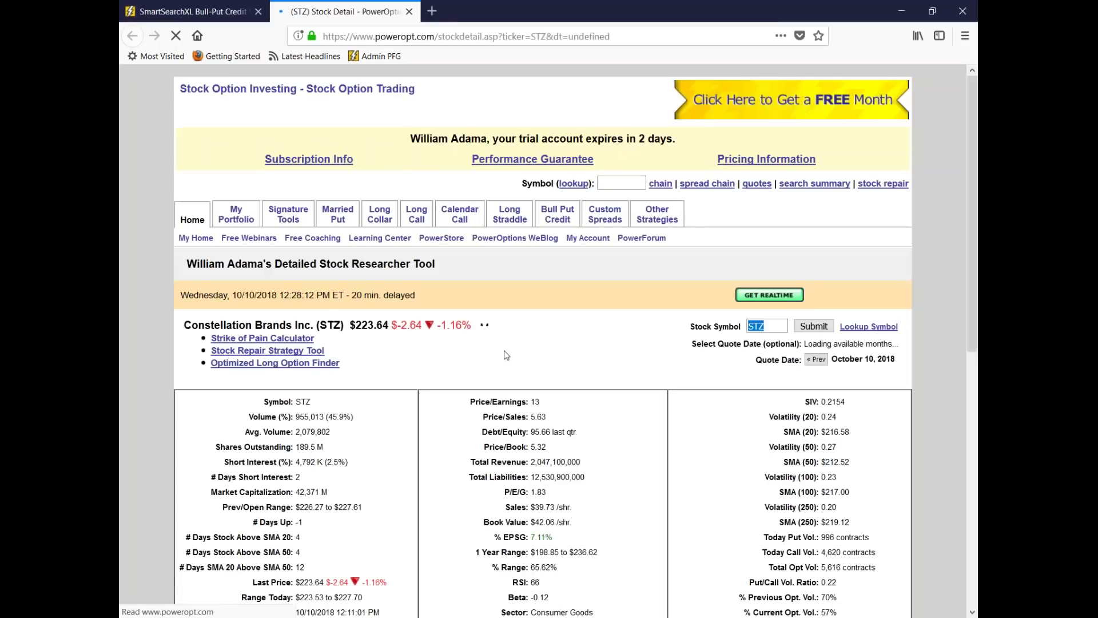
{"action": "scroll", "coordinate": [505, 355], "scroll_direction": "down", "scroll_amount": 3}
{"action": "scroll", "coordinate": [506, 355], "scroll_direction": "down", "scroll_amount": 1}
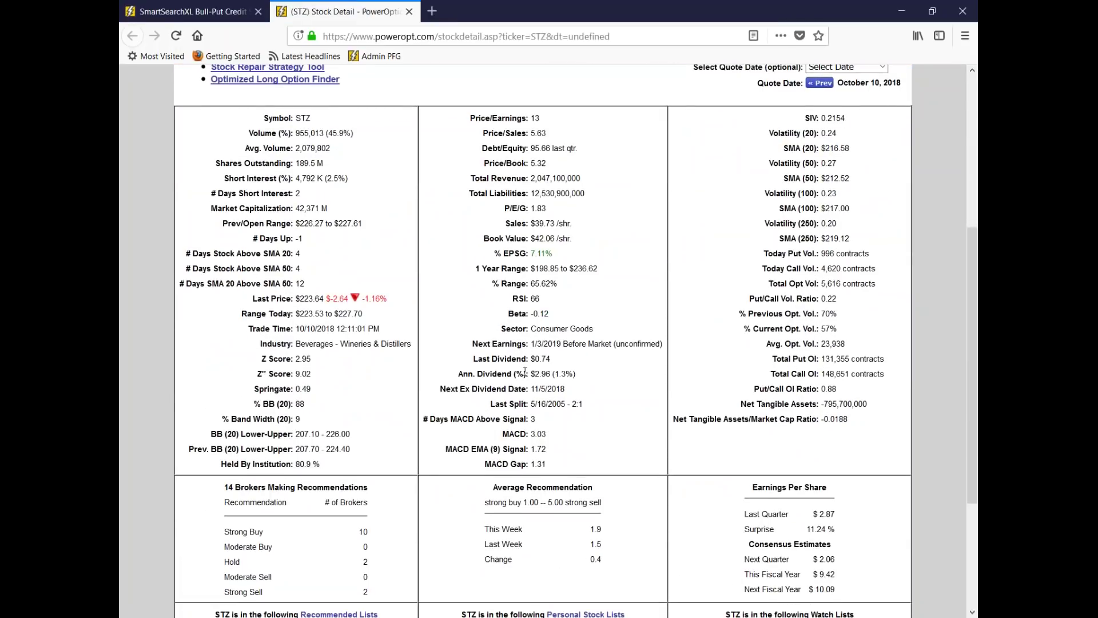
Step: Check STZ's next ex-dividend date, its 50- and 100-day moving averages and the change in broker recommendations
{"action": "left_click_drag", "start_coordinate": [531, 390], "coordinate": [567, 391]}
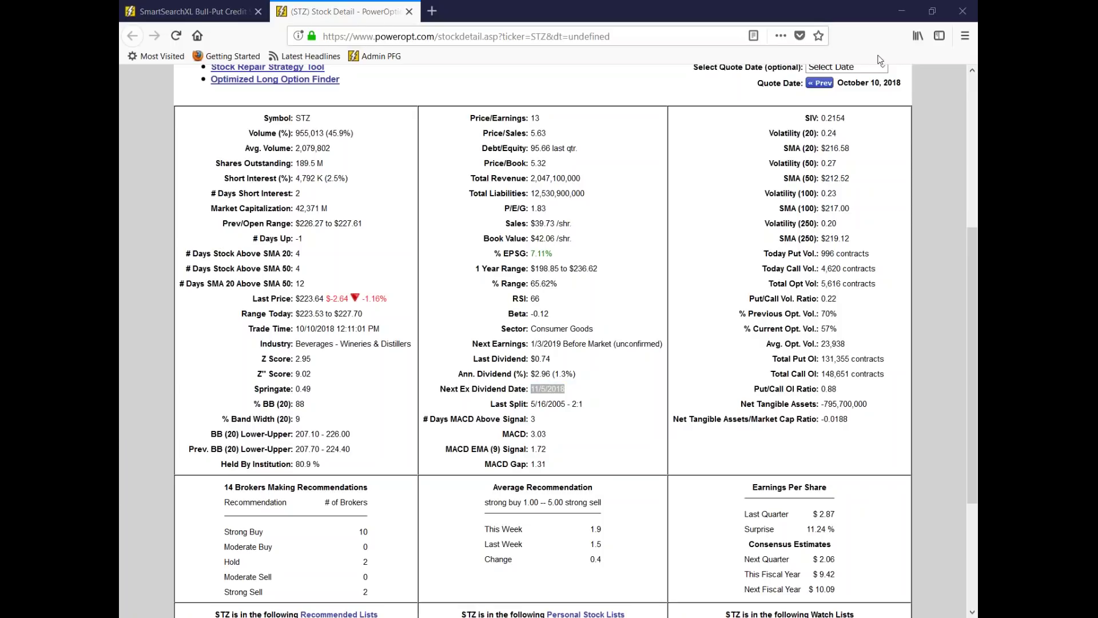
{"action": "left_click_drag", "start_coordinate": [822, 148], "coordinate": [851, 178]}
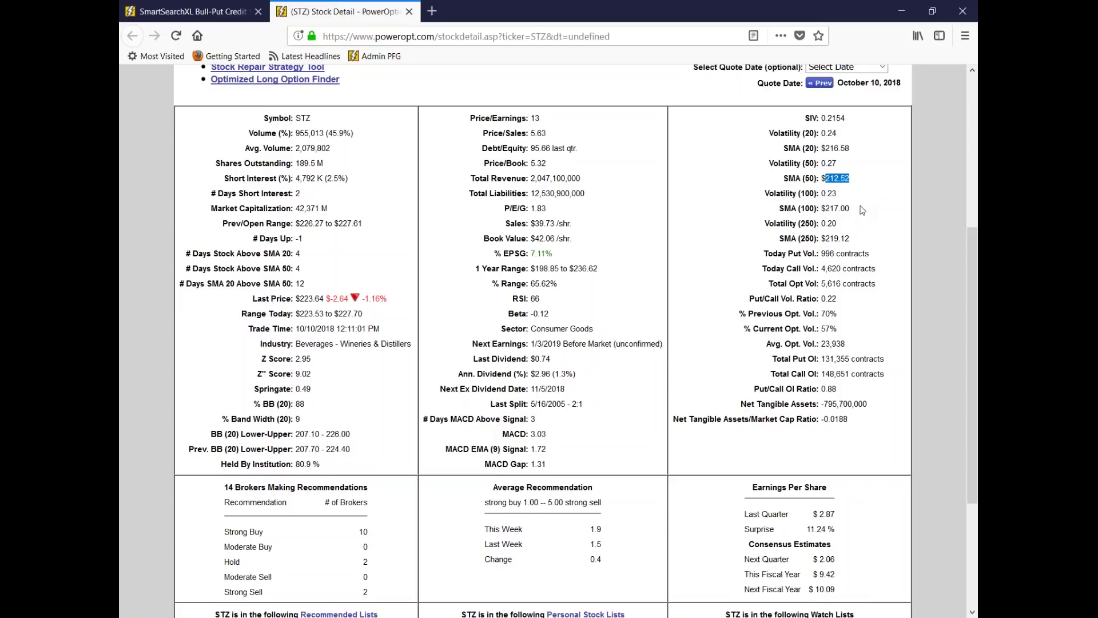
{"action": "left_click_drag", "start_coordinate": [822, 208], "coordinate": [857, 221]}
{"action": "left_click_drag", "start_coordinate": [585, 560], "coordinate": [603, 560]}
{"action": "scroll", "coordinate": [624, 557], "scroll_direction": "down", "scroll_amount": 2}
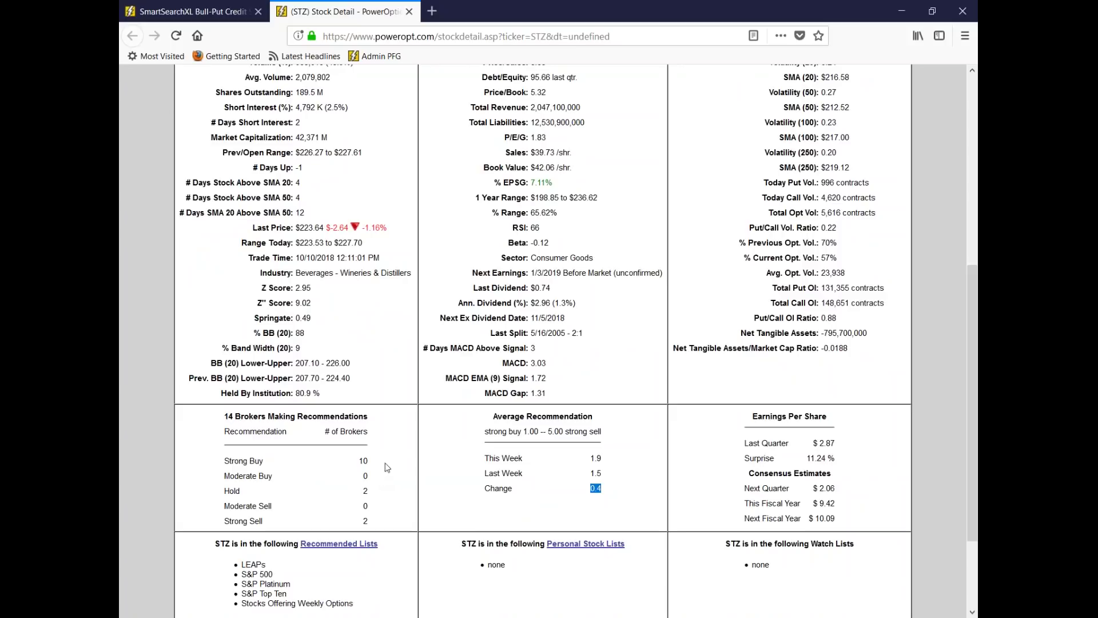
{"action": "scroll", "coordinate": [387, 468], "scroll_direction": "up", "scroll_amount": 2}
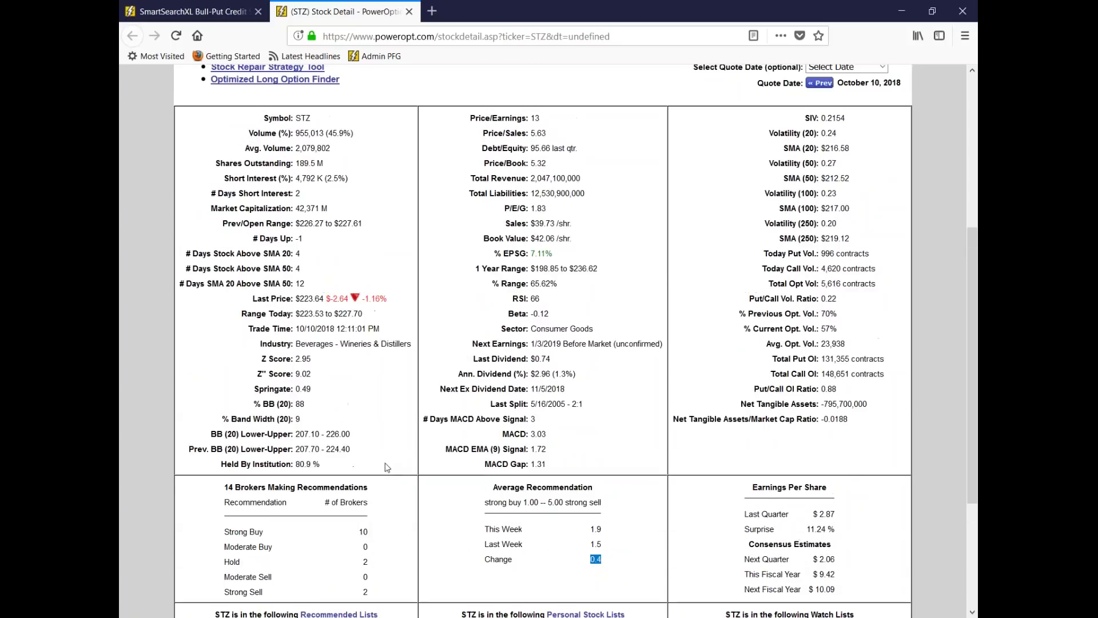
{"action": "left_click", "coordinate": [410, 13]}
Step: Review the research tools offered for Constellation Brands and the strikes of its 215.0/212.5 put spread in the results
{"action": "left_click", "coordinate": [185, 306]}
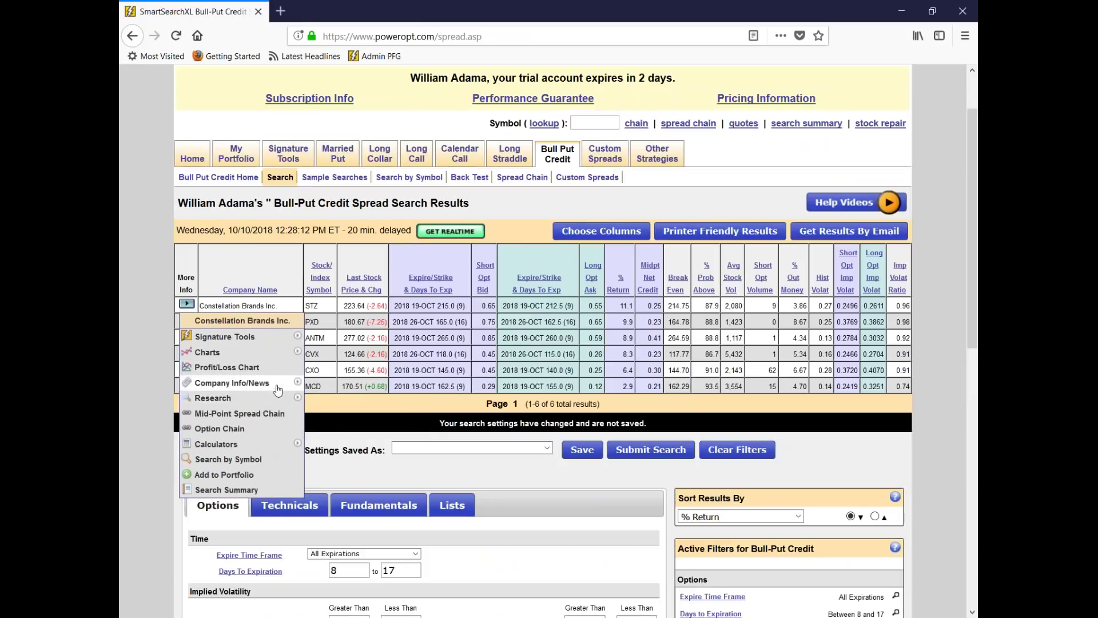
{"action": "mouse_move", "coordinate": [282, 385]}
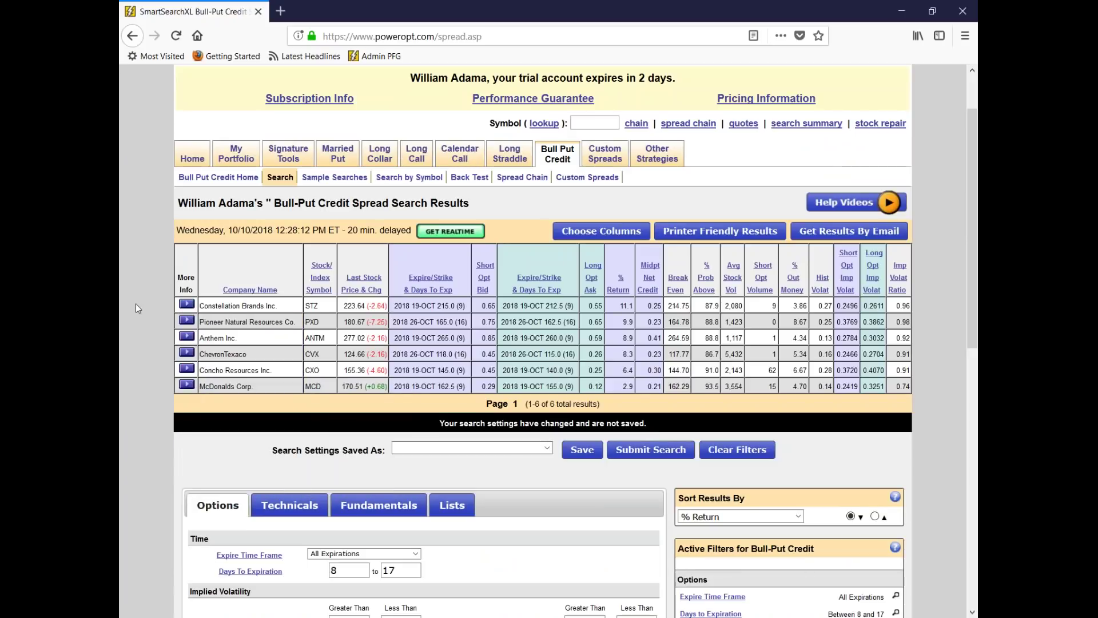
{"action": "left_click", "coordinate": [187, 304]}
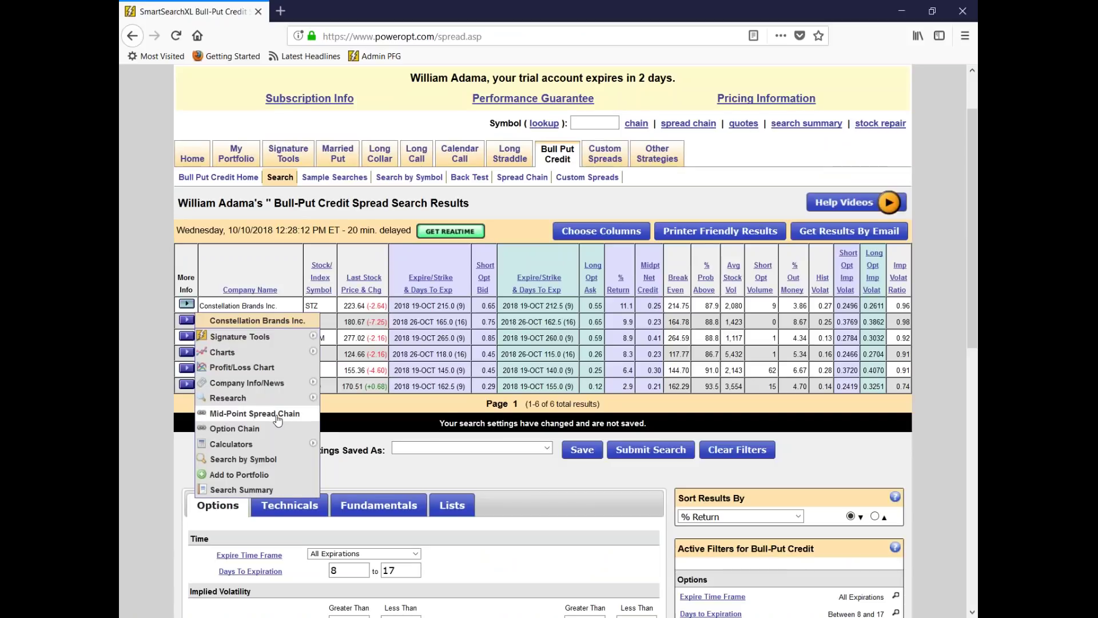
{"action": "left_click_drag", "start_coordinate": [436, 306], "coordinate": [516, 309]}
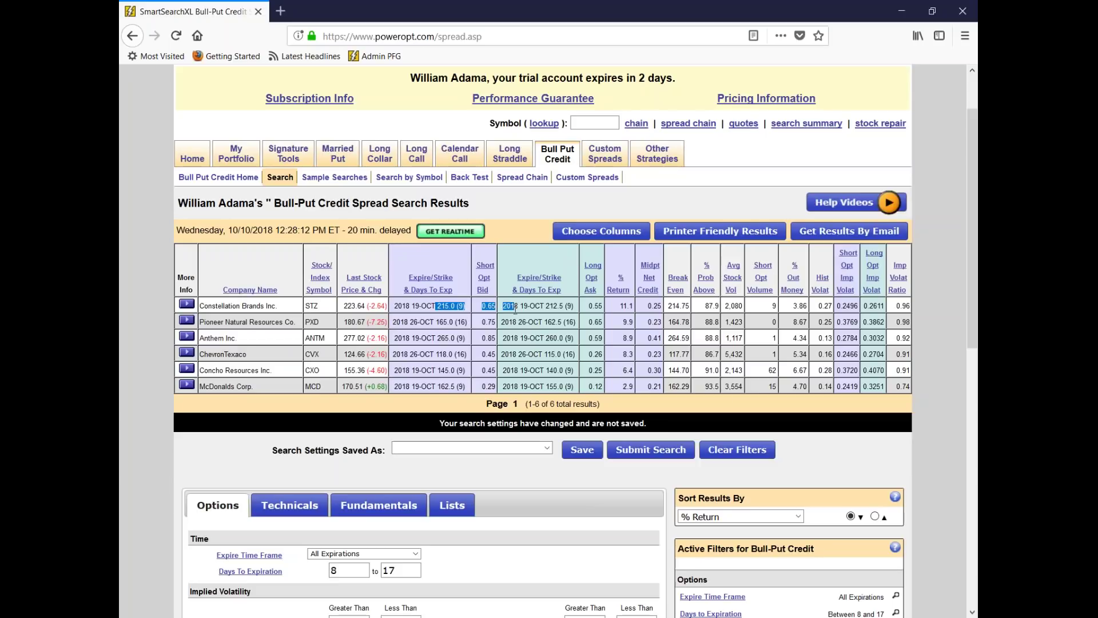
{"action": "left_click", "coordinate": [187, 305]}
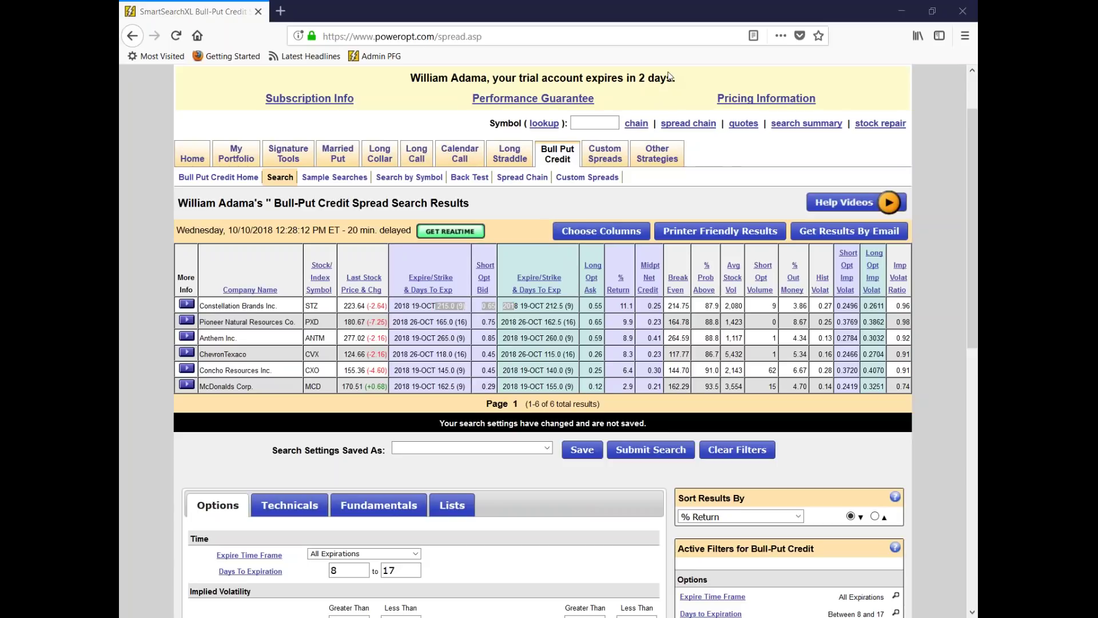
{"action": "mouse_move", "coordinate": [564, 302]}
Step: Open Search by Symbol for Constellation Brands and compare the returns of its 215.0/210.0 and 215.0/212.5 spreads
{"action": "left_click", "coordinate": [187, 305]}
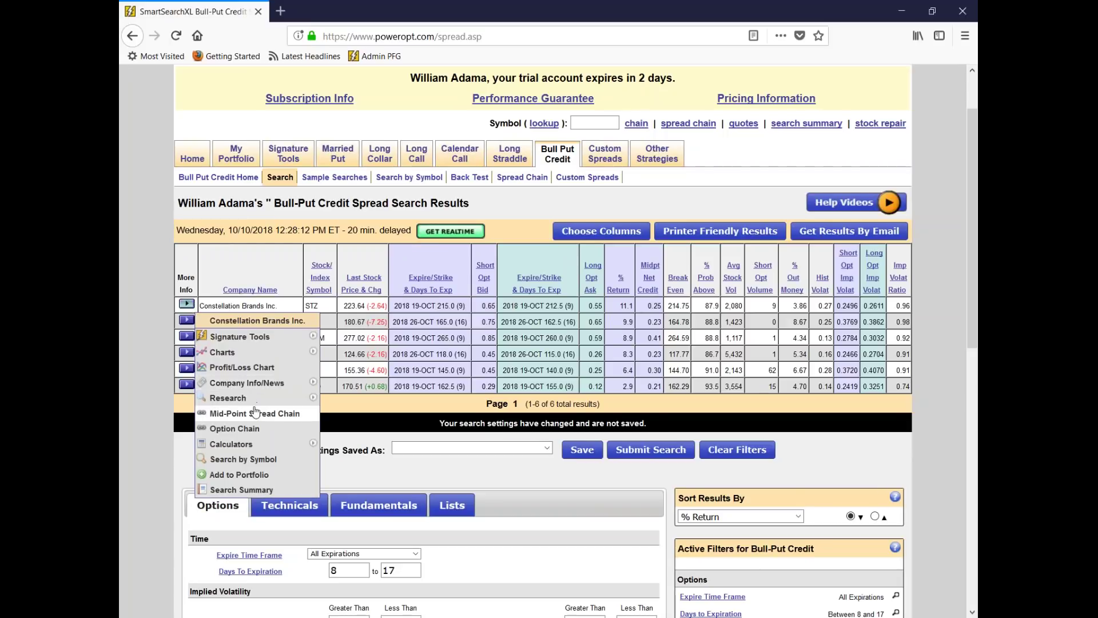
{"action": "left_click", "coordinate": [243, 459]}
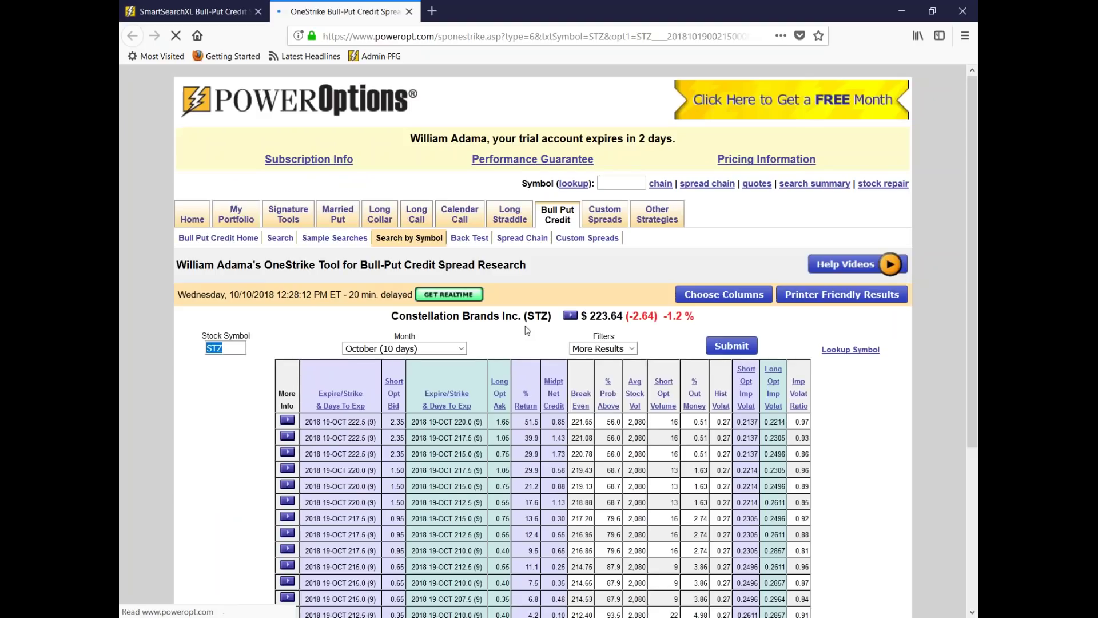
{"action": "scroll", "coordinate": [525, 326], "scroll_direction": "down", "scroll_amount": 3}
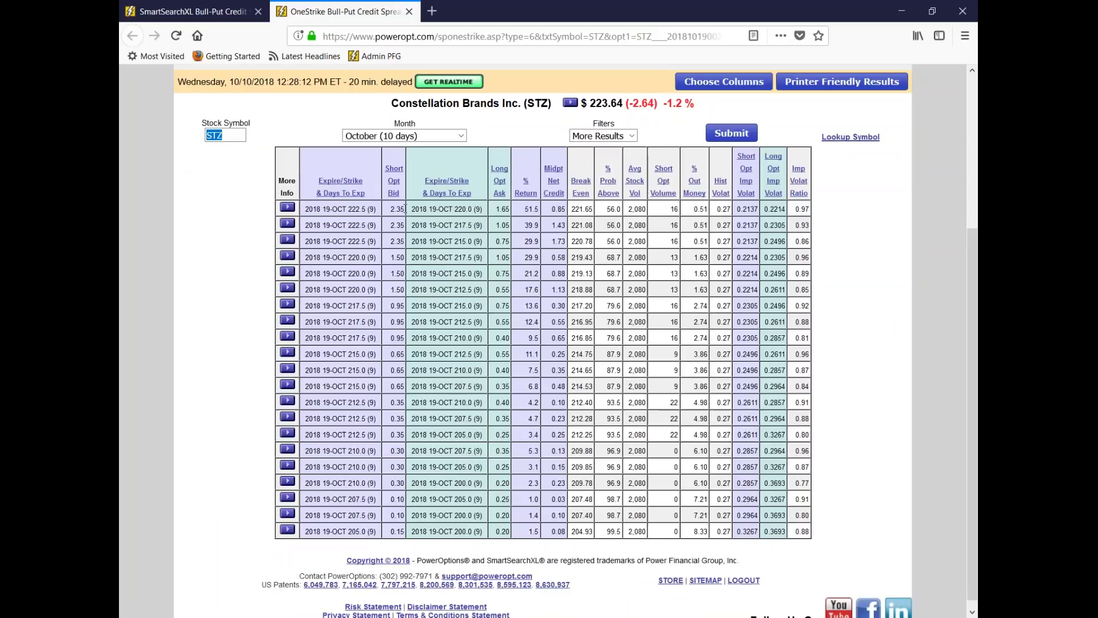
{"action": "left_click_drag", "start_coordinate": [344, 370], "coordinate": [566, 369]}
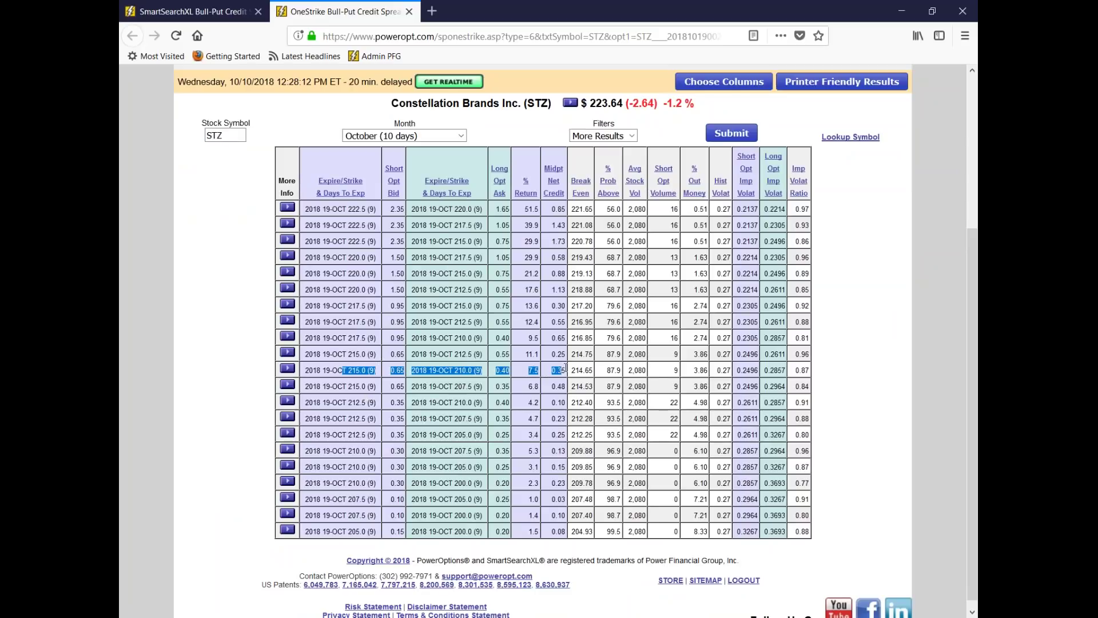
{"action": "double_click", "coordinate": [540, 355]}
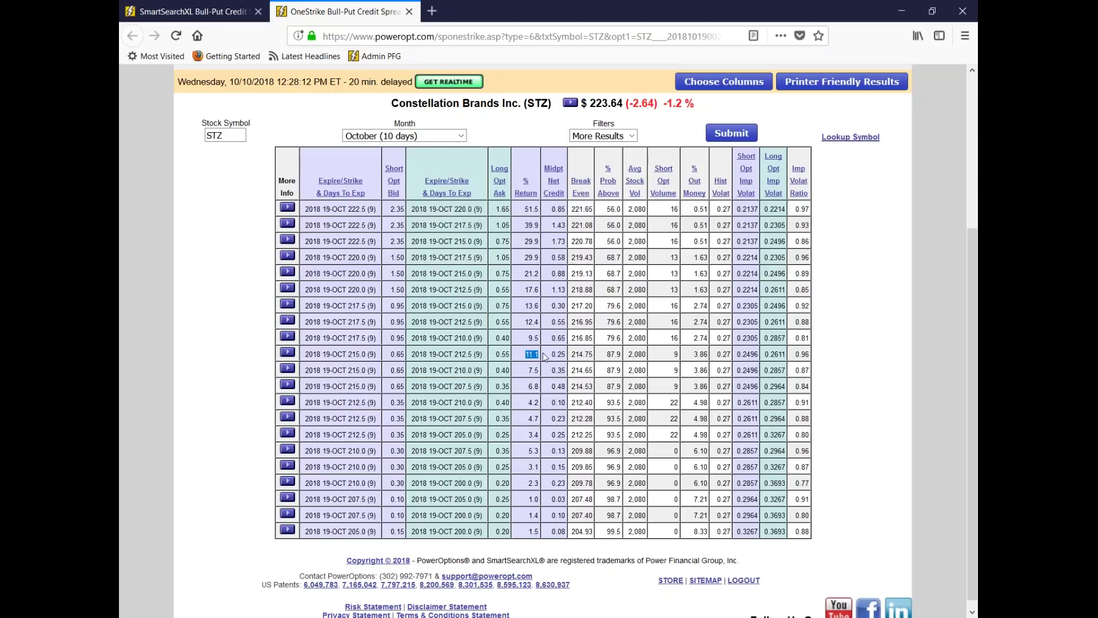
Step: Compare the STZ 212.5/210.0 spread's return and credit with the 215.0/212.5 spread, and return to the search results
{"action": "left_click_drag", "start_coordinate": [336, 405], "coordinate": [566, 404]}
{"action": "left_click", "coordinate": [532, 408]}
{"action": "double_click", "coordinate": [533, 404]}
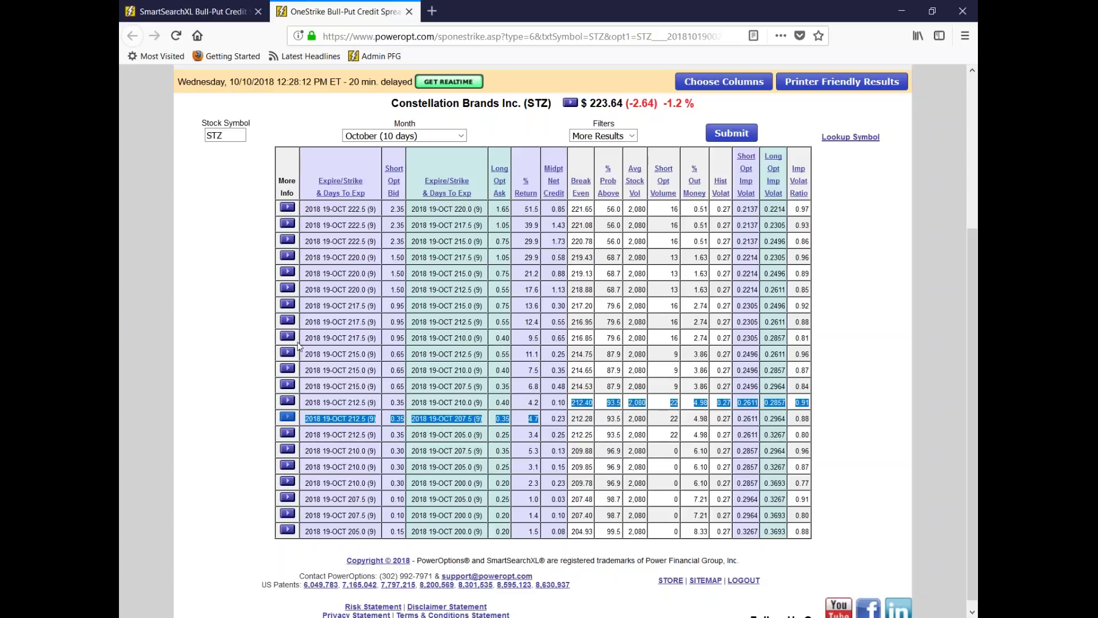
{"action": "left_click_drag", "start_coordinate": [303, 355], "coordinate": [559, 358]}
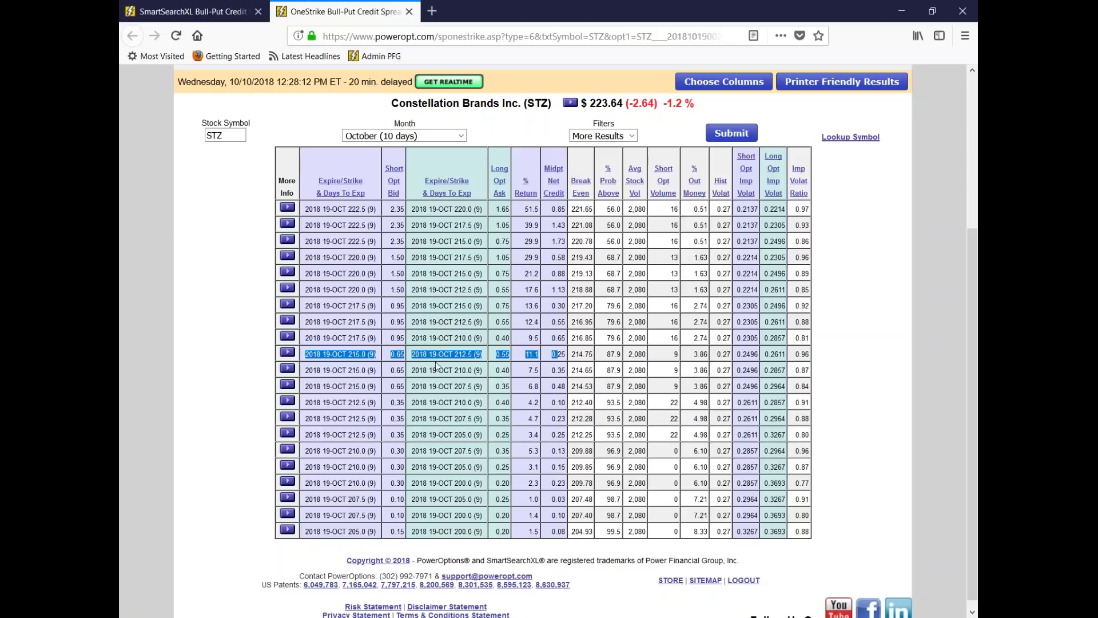
{"action": "left_click", "coordinate": [411, 11]}
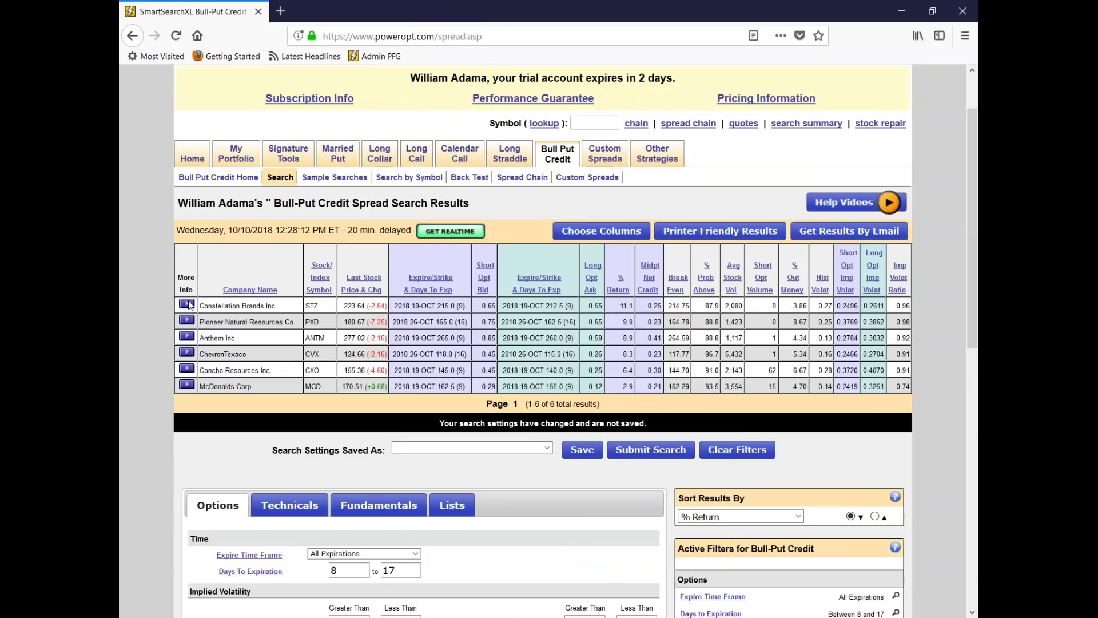
Step: Open the Profit/Loss Chart for the Constellation Brands spread and allow Adobe Flash to run so the chart displays
{"action": "left_click", "coordinate": [187, 304]}
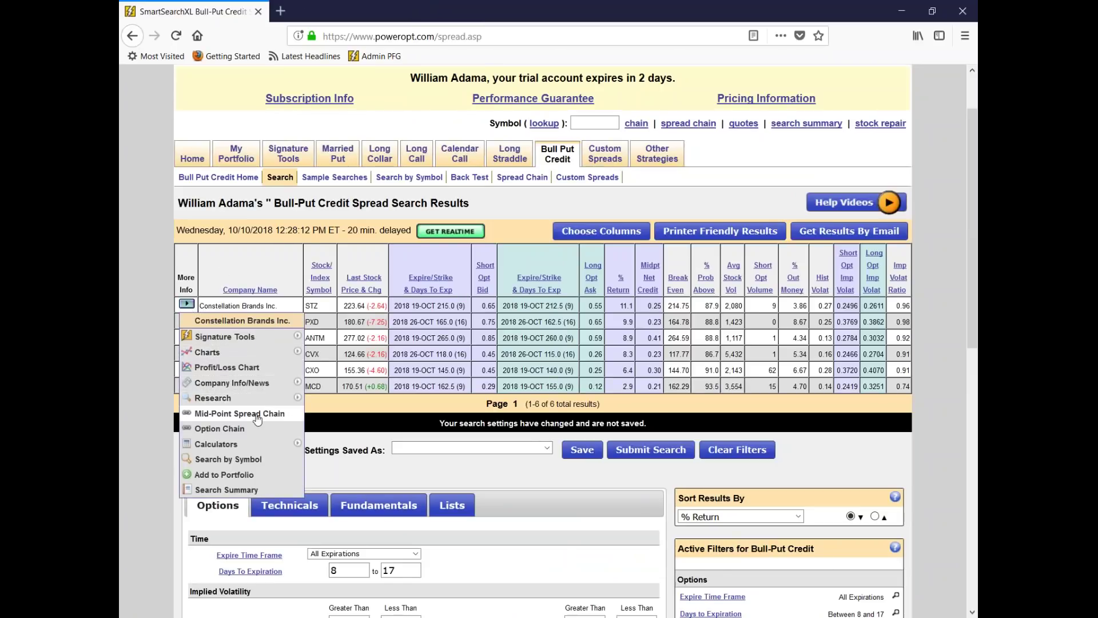
{"action": "mouse_move", "coordinate": [254, 384]}
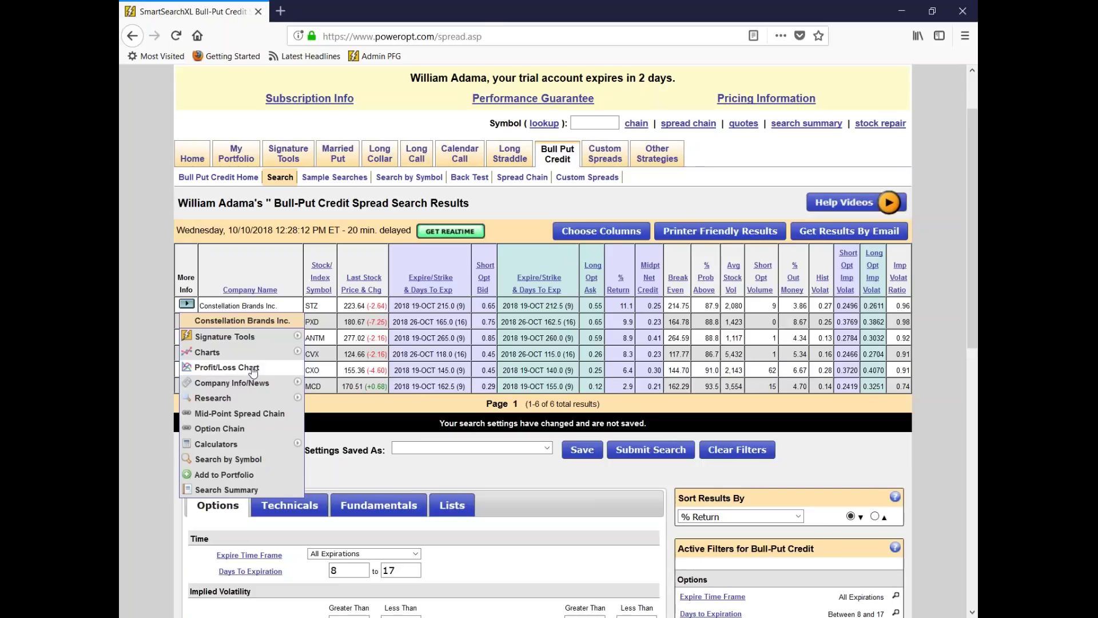
{"action": "left_click", "coordinate": [253, 369]}
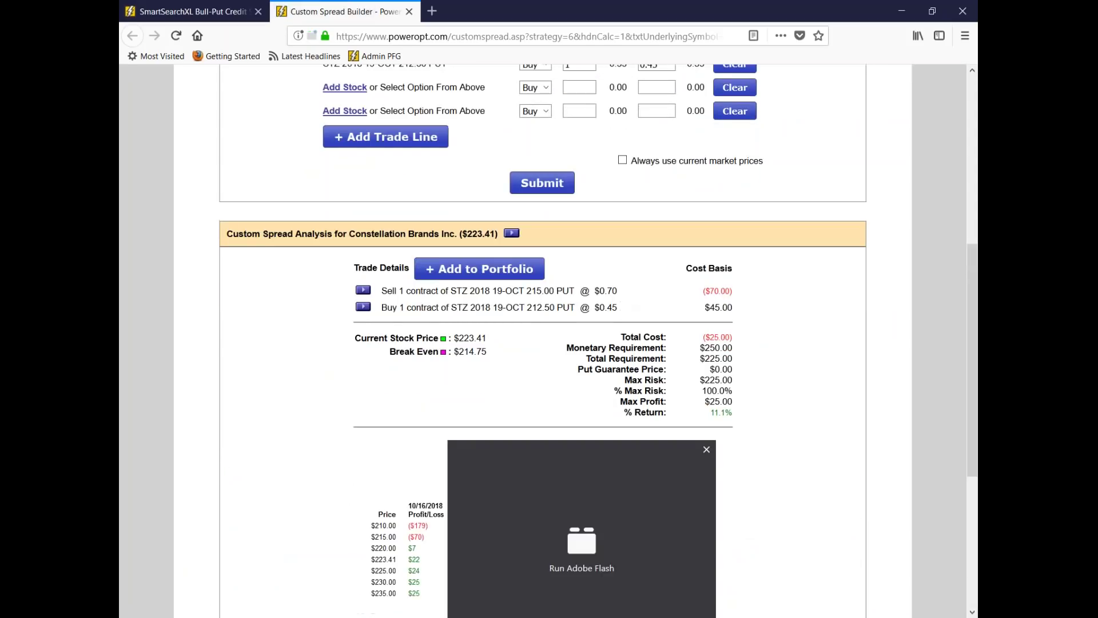
{"action": "left_click", "coordinate": [630, 497]}
{"action": "left_click", "coordinate": [338, 116]}
{"action": "scroll", "coordinate": [526, 406], "scroll_direction": "down", "scroll_amount": 2}
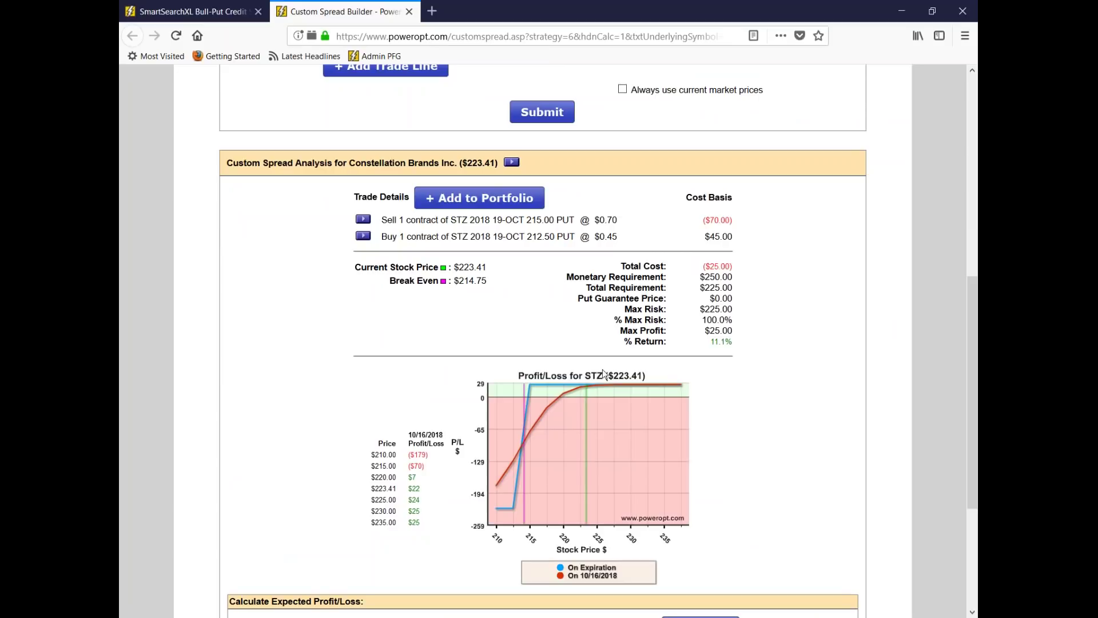
Step: Examine the STZ spread's break-even price, its profit at expiration on the chart and the expected profit/loss section
{"action": "left_click_drag", "start_coordinate": [455, 281], "coordinate": [504, 283]}
{"action": "mouse_move", "coordinate": [532, 395]}
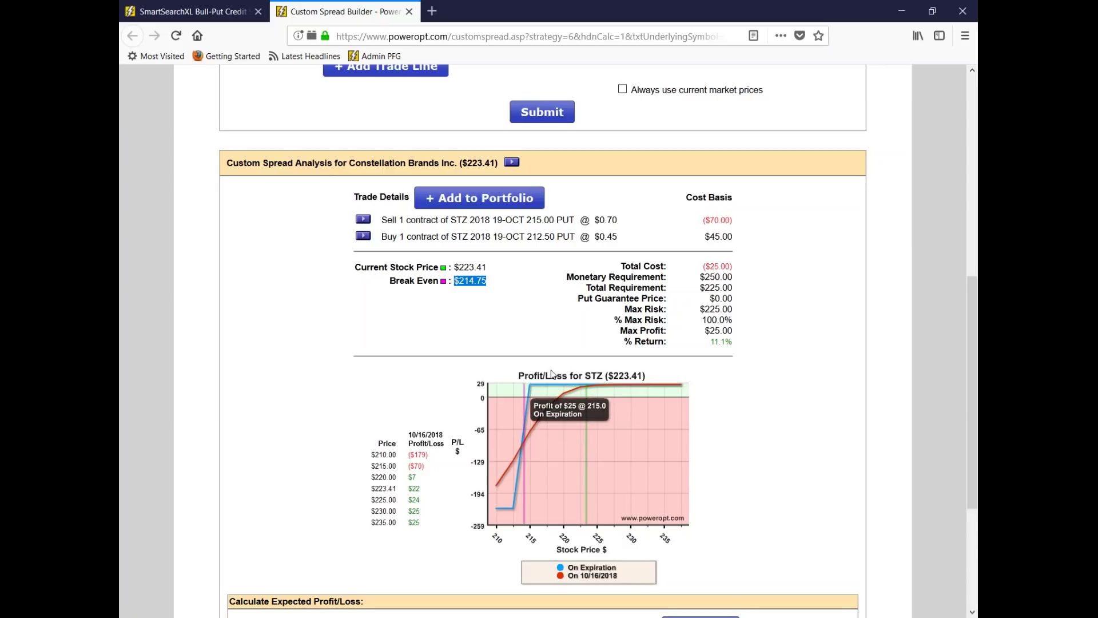
{"action": "left_click", "coordinate": [732, 391]}
{"action": "scroll", "coordinate": [733, 392], "scroll_direction": "down", "scroll_amount": 1}
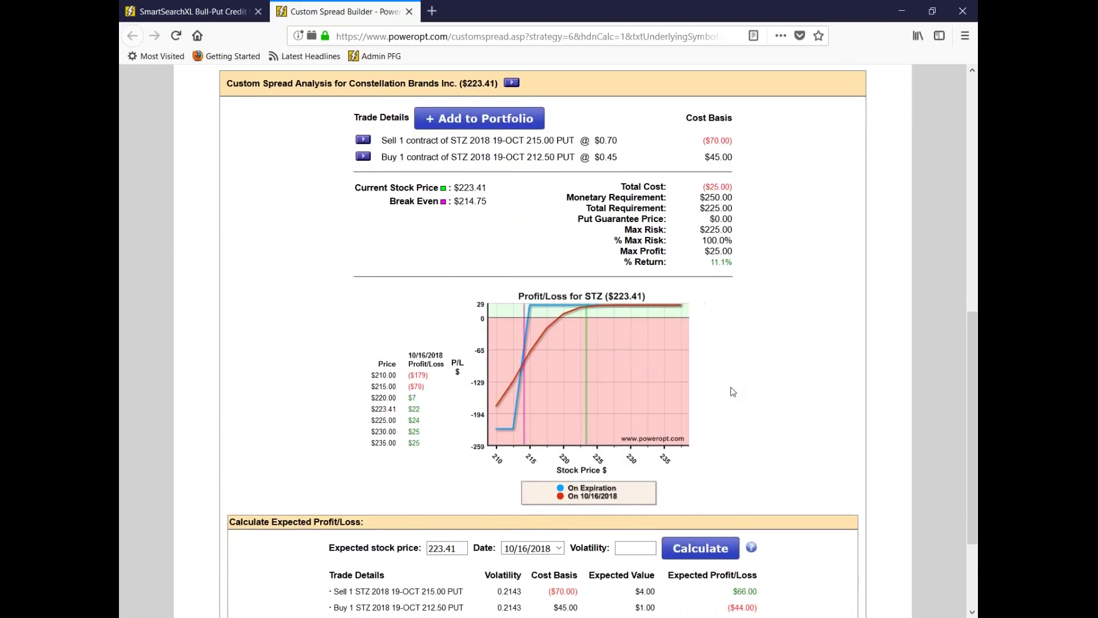
{"action": "scroll", "coordinate": [622, 248], "scroll_direction": "down", "scroll_amount": 1}
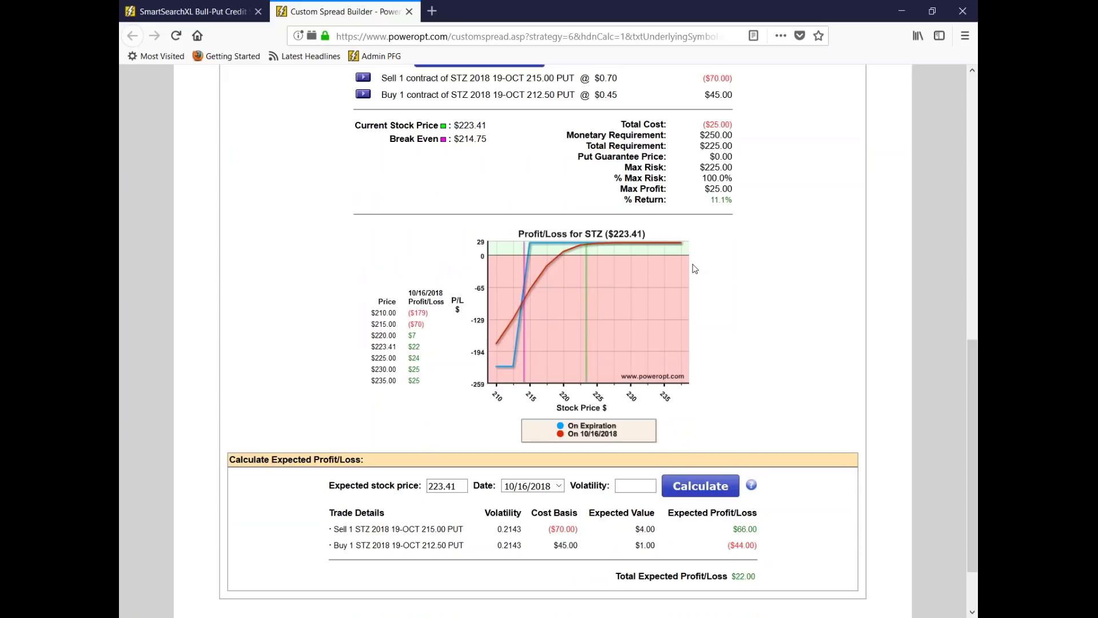
Step: Calculate the STZ spread's expected profit/loss for an expected stock price of 213 on 10/12/2018
{"action": "left_click_drag", "start_coordinate": [464, 486], "coordinate": [412, 483]}
{"action": "key", "text": "BackSpace"}
{"action": "type", "text": "213"}
{"action": "left_click", "coordinate": [538, 491]}
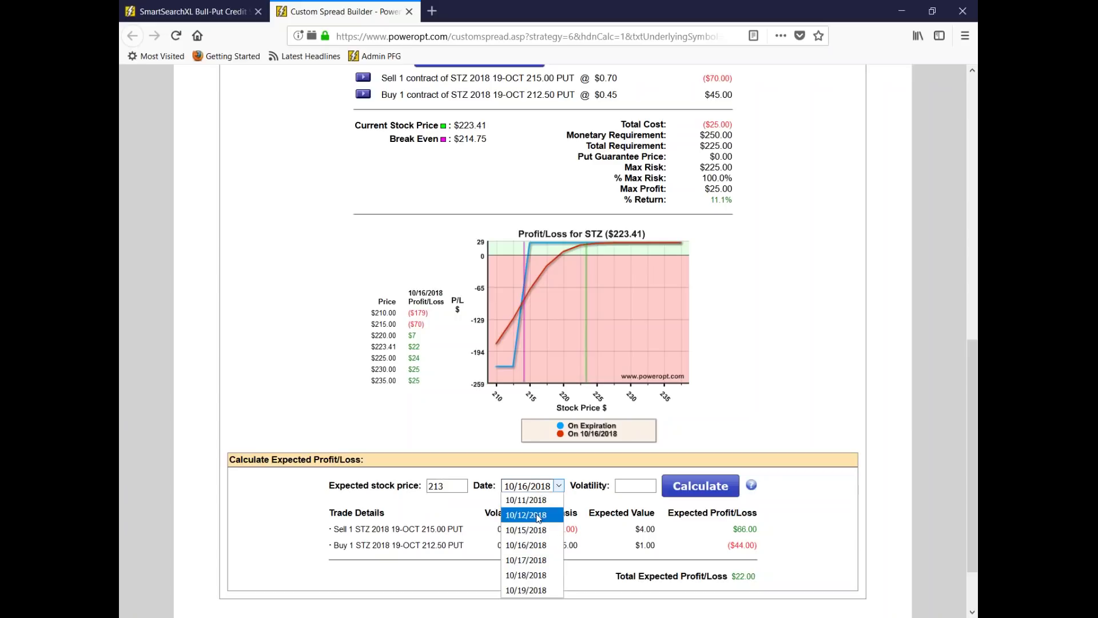
{"action": "left_click", "coordinate": [538, 515]}
{"action": "left_click_drag", "start_coordinate": [503, 529], "coordinate": [531, 539]}
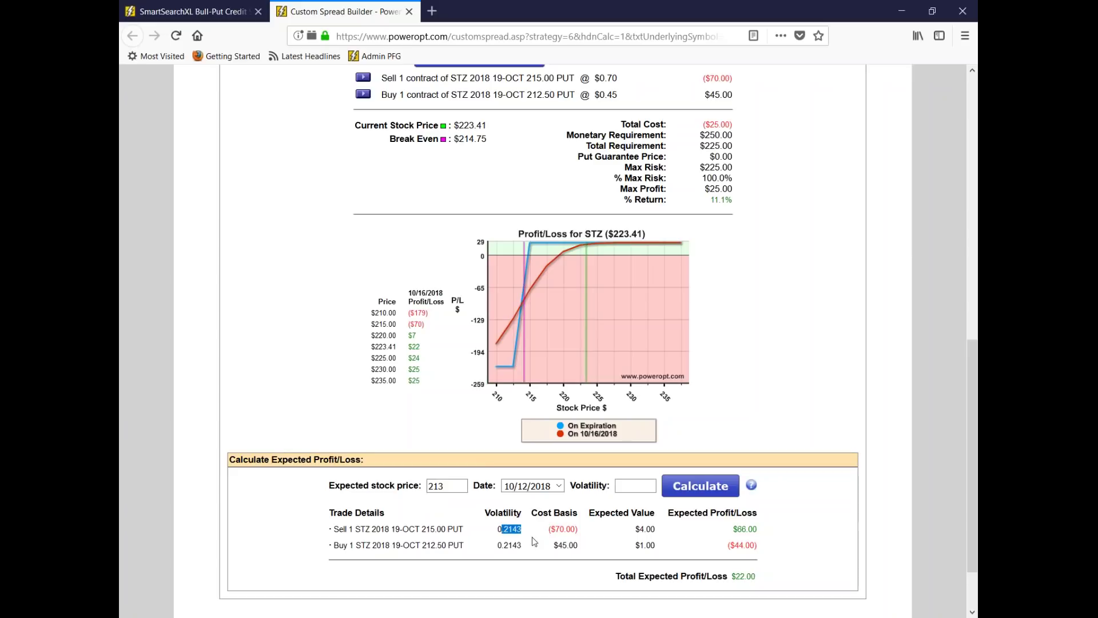
{"action": "left_click", "coordinate": [704, 493]}
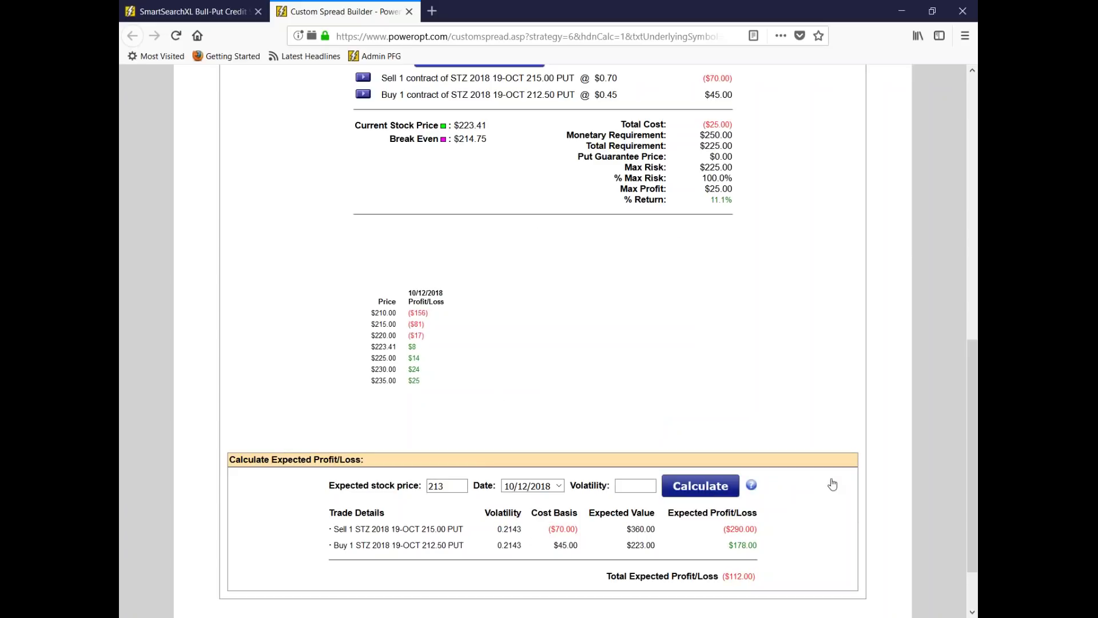
Step: Compare the STZ spread's maximum risk, the 10/12/2018 curve on the chart and the total expected profit/loss
{"action": "left_click_drag", "start_coordinate": [699, 167], "coordinate": [735, 181]}
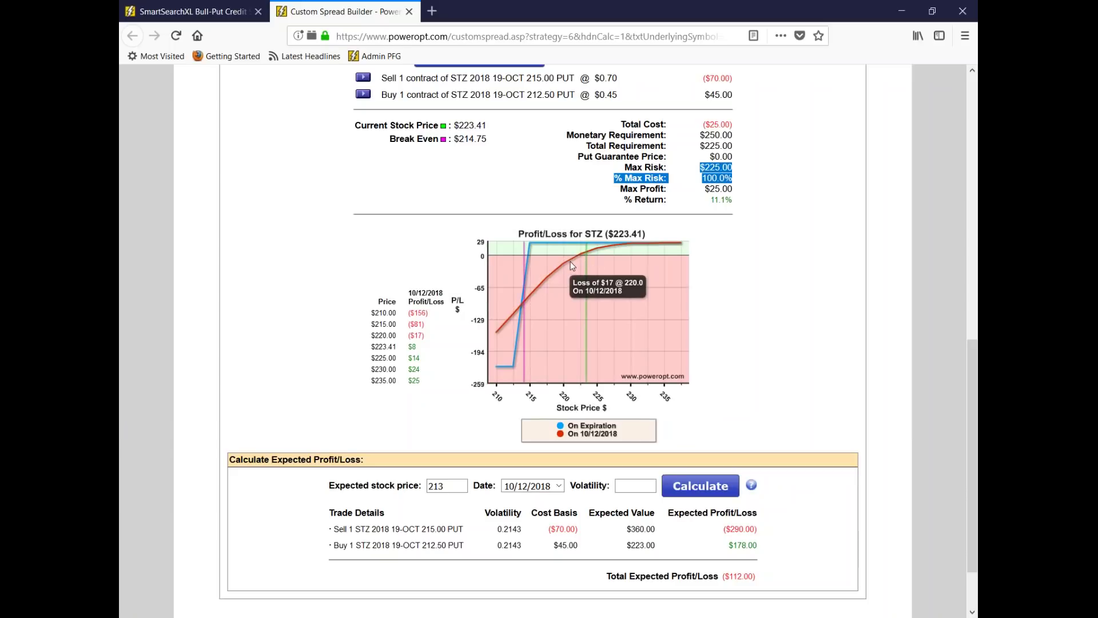
{"action": "mouse_move", "coordinate": [530, 248]}
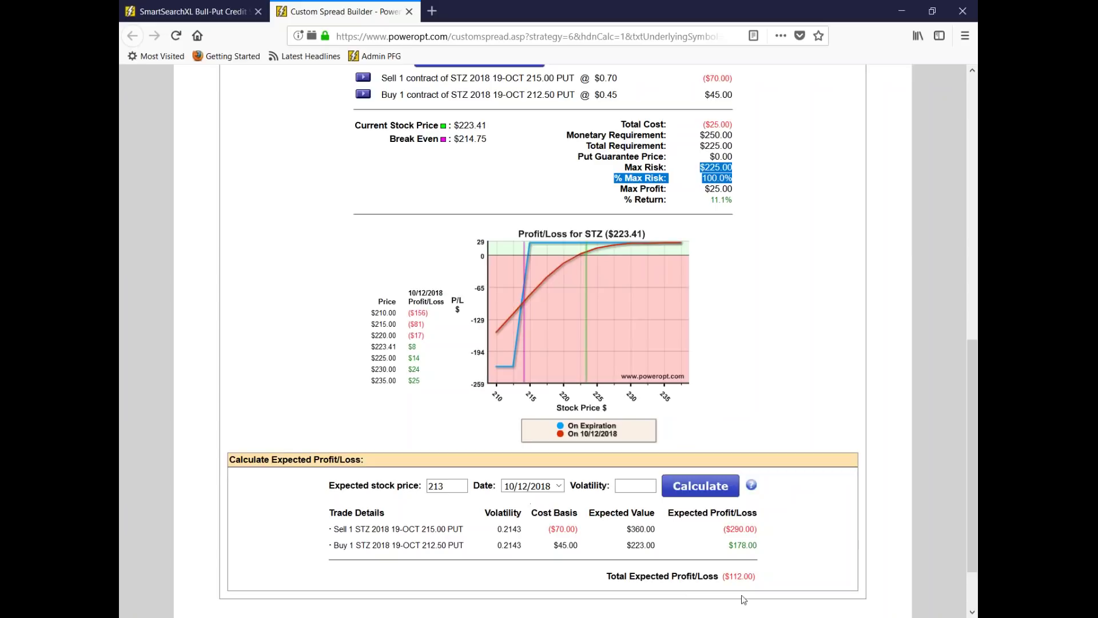
{"action": "left_click_drag", "start_coordinate": [722, 576], "coordinate": [761, 576]}
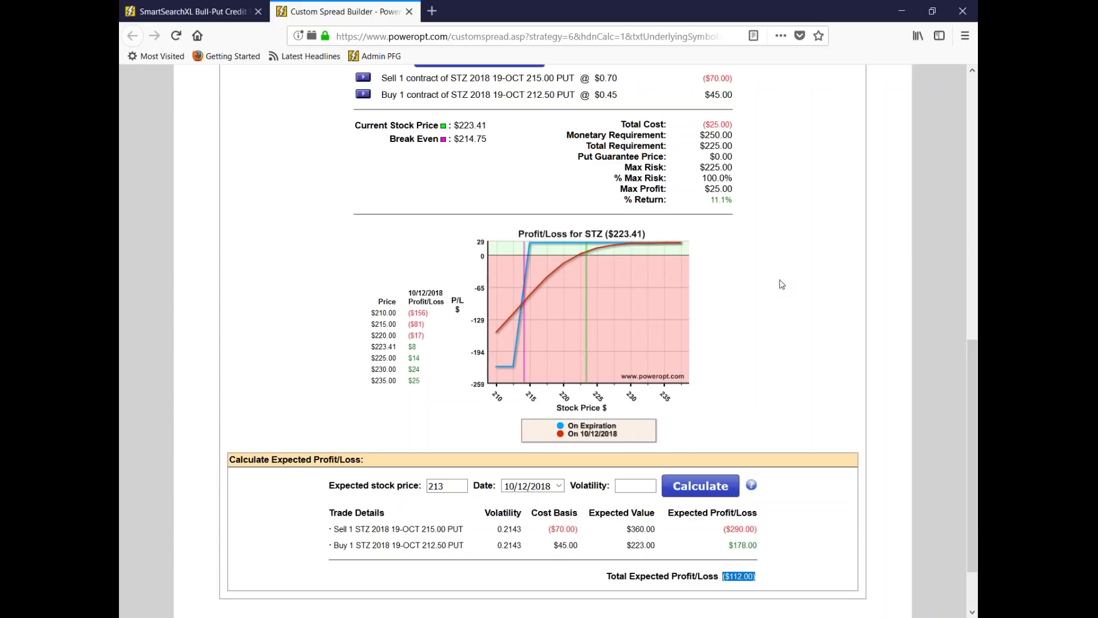
{"action": "left_click_drag", "start_coordinate": [798, 306], "coordinate": [788, 301]}
Step: Mark the 215 strike region on the chart and circle the spread's total cost, monetary requirement, max risk and return
{"action": "left_click_drag", "start_coordinate": [533, 241], "coordinate": [537, 261]}
{"action": "mouse_move", "coordinate": [715, 117]}
{"action": "left_mouse_down"}
{"action": "mouse_move", "coordinate": [753, 120]}
{"action": "mouse_move", "coordinate": [696, 113]}
{"action": "left_mouse_up"}
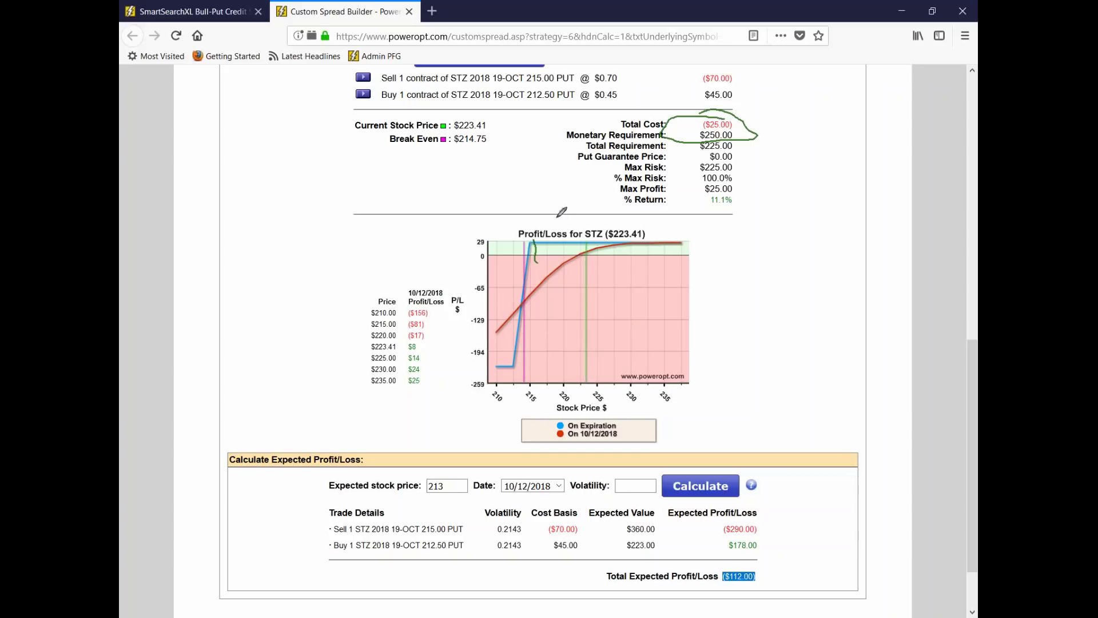
{"action": "mouse_move", "coordinate": [732, 181]}
{"action": "left_mouse_down"}
{"action": "mouse_move", "coordinate": [703, 210]}
{"action": "mouse_move", "coordinate": [734, 202]}
{"action": "mouse_move", "coordinate": [730, 175]}
{"action": "left_mouse_up"}
{"action": "mouse_move", "coordinate": [731, 155]}
{"action": "left_mouse_down"}
{"action": "mouse_move", "coordinate": [703, 157]}
{"action": "mouse_move", "coordinate": [743, 165]}
{"action": "mouse_move", "coordinate": [702, 154]}
{"action": "left_mouse_up"}
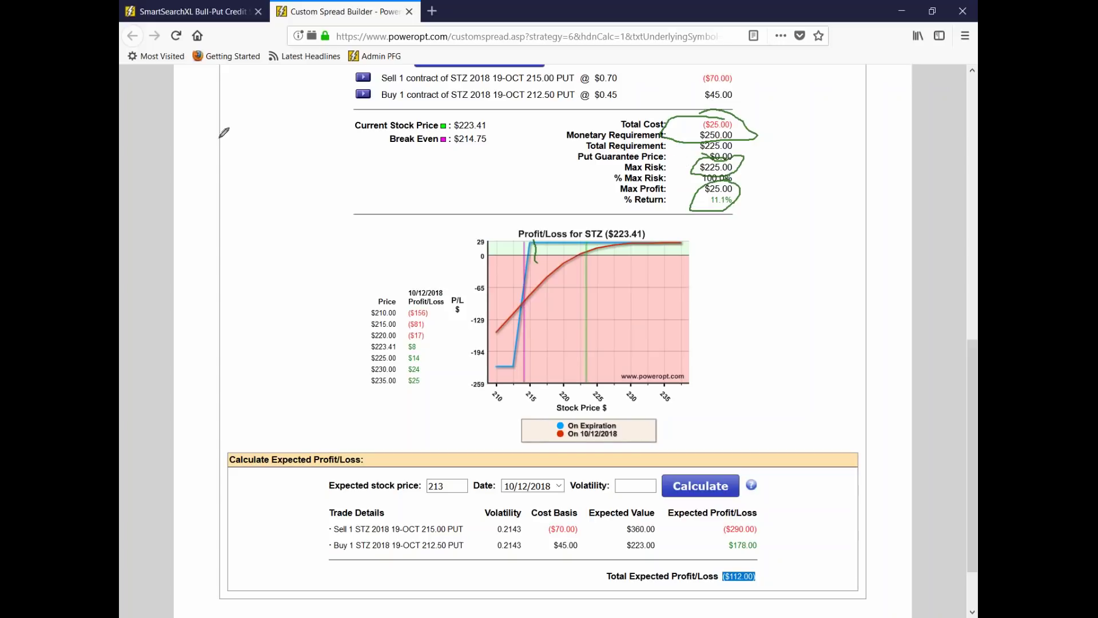
Step: Handwrite a "Margin" allocation list beside the summary, from 50 down to 5 for VIX, circle the 15 Bull line and clear the drawings
{"action": "mouse_move", "coordinate": [220, 138]}
{"action": "left_mouse_down"}
{"action": "mouse_move", "coordinate": [237, 122]}
{"action": "mouse_move", "coordinate": [261, 125]}
{"action": "mouse_move", "coordinate": [272, 150]}
{"action": "mouse_move", "coordinate": [297, 125]}
{"action": "mouse_move", "coordinate": [314, 126]}
{"action": "mouse_move", "coordinate": [286, 150]}
{"action": "mouse_move", "coordinate": [325, 143]}
{"action": "mouse_move", "coordinate": [345, 119]}
{"action": "left_mouse_up"}
{"action": "mouse_move", "coordinate": [246, 184]}
{"action": "left_mouse_down"}
{"action": "mouse_move", "coordinate": [227, 210]}
{"action": "mouse_move", "coordinate": [282, 182]}
{"action": "mouse_move", "coordinate": [353, 195]}
{"action": "left_mouse_up"}
{"action": "mouse_move", "coordinate": [227, 221]}
{"action": "left_mouse_down"}
{"action": "mouse_move", "coordinate": [231, 243]}
{"action": "mouse_move", "coordinate": [245, 243]}
{"action": "mouse_move", "coordinate": [255, 217]}
{"action": "mouse_move", "coordinate": [281, 230]}
{"action": "mouse_move", "coordinate": [320, 219]}
{"action": "mouse_move", "coordinate": [332, 229]}
{"action": "mouse_move", "coordinate": [323, 240]}
{"action": "mouse_move", "coordinate": [342, 227]}
{"action": "mouse_move", "coordinate": [337, 242]}
{"action": "left_mouse_up"}
{"action": "mouse_move", "coordinate": [228, 264]}
{"action": "left_mouse_down"}
{"action": "mouse_move", "coordinate": [229, 286]}
{"action": "mouse_move", "coordinate": [240, 272]}
{"action": "mouse_move", "coordinate": [231, 285]}
{"action": "mouse_move", "coordinate": [290, 276]}
{"action": "left_mouse_up"}
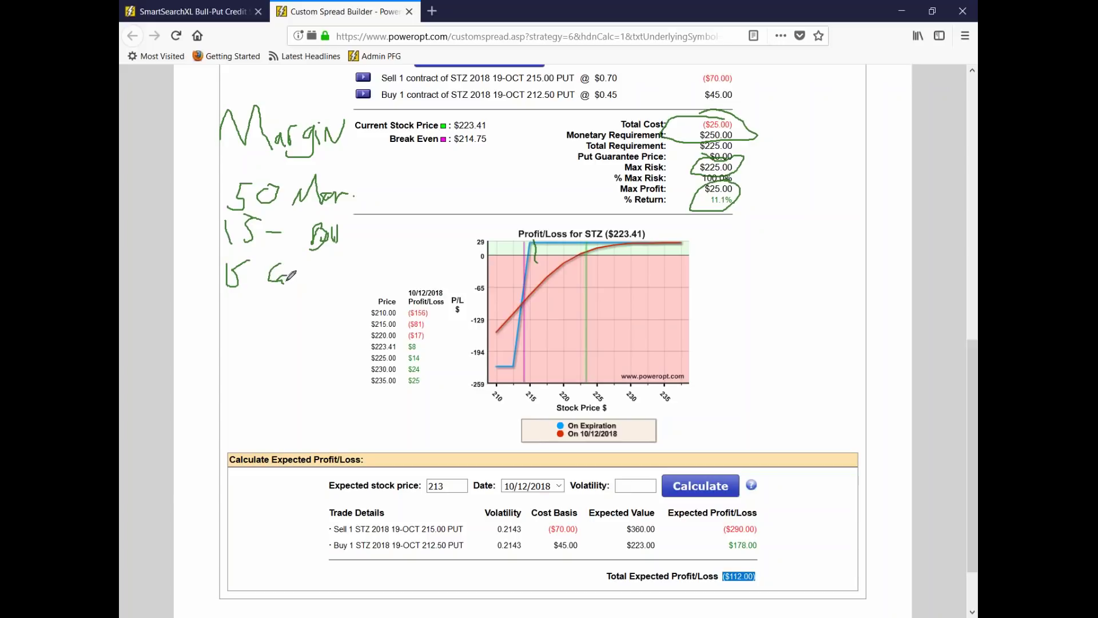
{"action": "mouse_move", "coordinate": [230, 302]}
{"action": "left_mouse_down"}
{"action": "mouse_move", "coordinate": [231, 315]}
{"action": "mouse_move", "coordinate": [243, 304]}
{"action": "mouse_move", "coordinate": [294, 314]}
{"action": "left_mouse_up"}
{"action": "left_click_drag", "start_coordinate": [231, 330], "coordinate": [236, 330]}
{"action": "mouse_move", "coordinate": [232, 330]}
{"action": "left_mouse_down"}
{"action": "mouse_move", "coordinate": [251, 330]}
{"action": "mouse_move", "coordinate": [236, 346]}
{"action": "mouse_move", "coordinate": [283, 347]}
{"action": "mouse_move", "coordinate": [291, 328]}
{"action": "mouse_move", "coordinate": [309, 359]}
{"action": "mouse_move", "coordinate": [342, 356]}
{"action": "mouse_move", "coordinate": [328, 344]}
{"action": "left_mouse_up"}
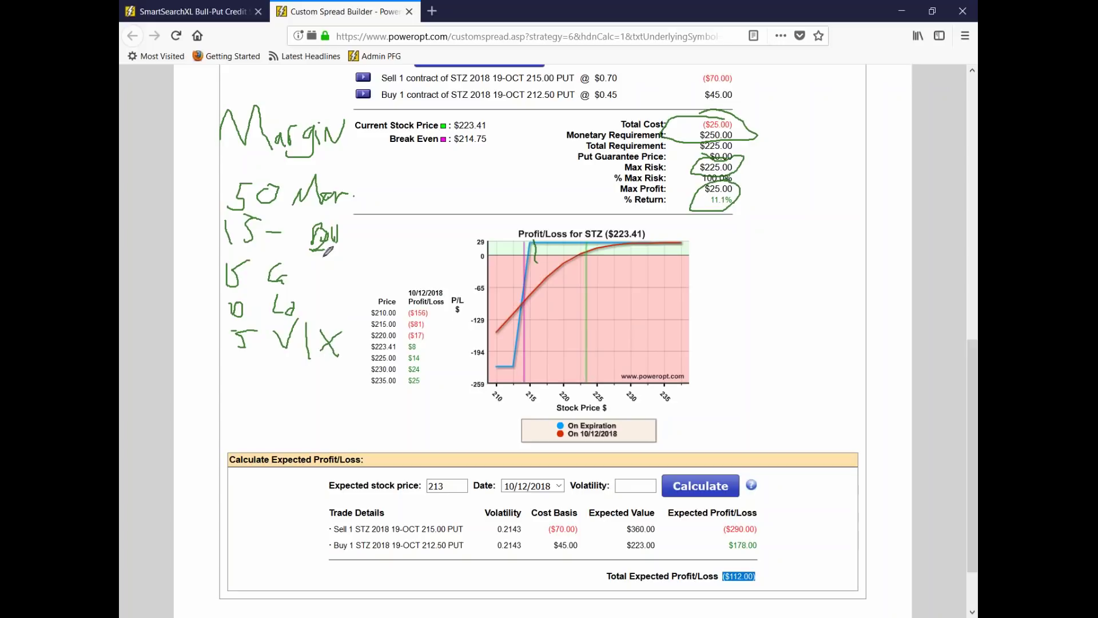
{"action": "mouse_move", "coordinate": [340, 197]}
{"action": "left_mouse_down"}
{"action": "mouse_move", "coordinate": [203, 212]}
{"action": "mouse_move", "coordinate": [338, 242]}
{"action": "mouse_move", "coordinate": [342, 219]}
{"action": "left_mouse_up"}
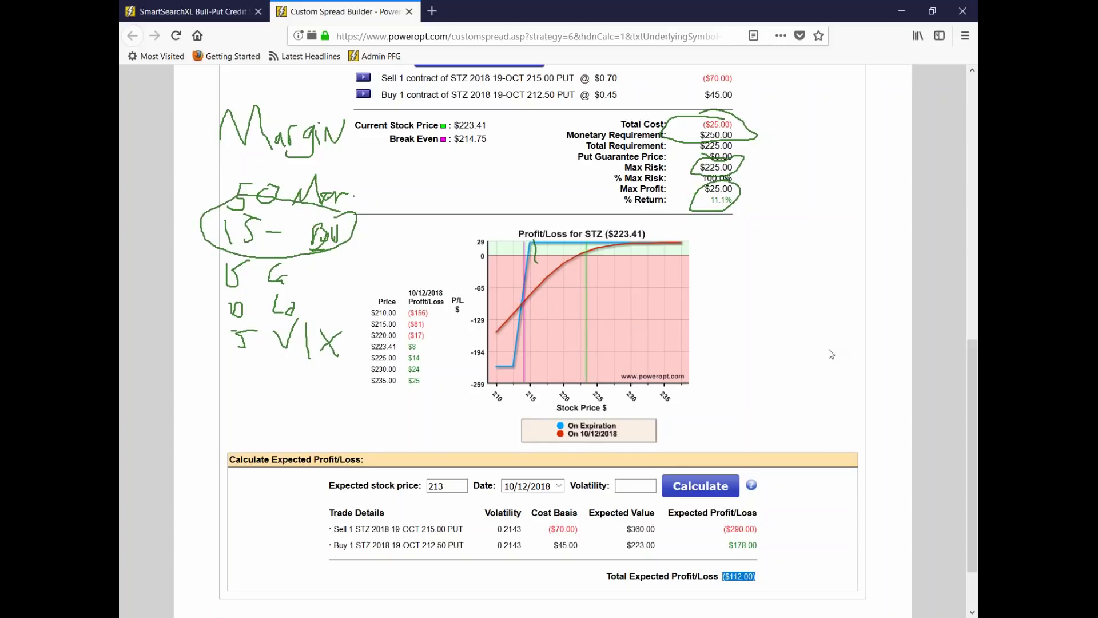
{"action": "key", "text": "e"}
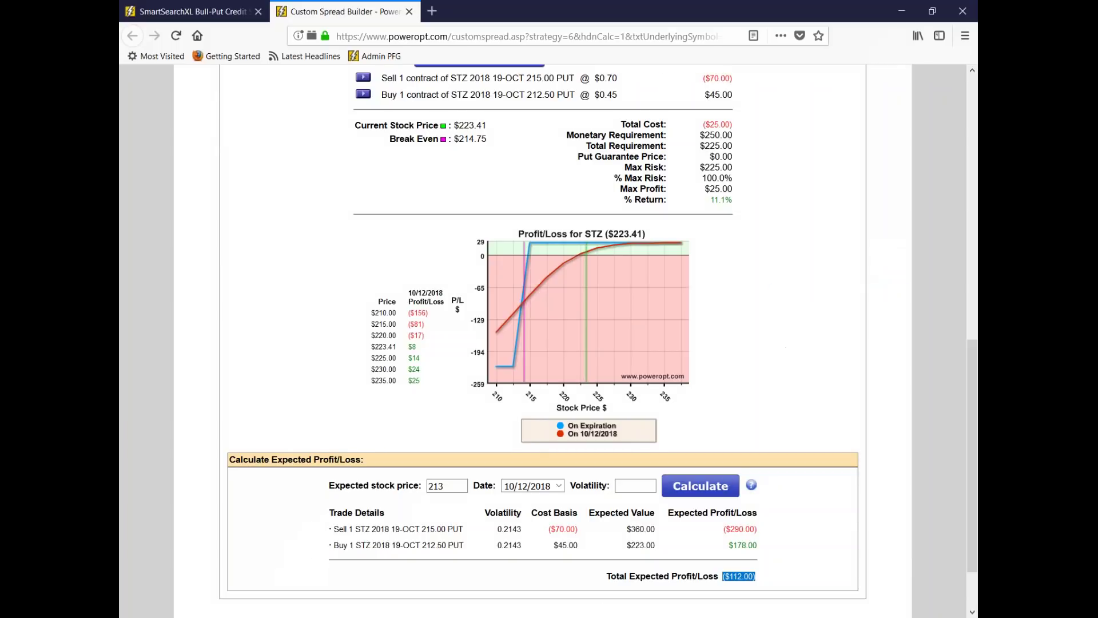
Step: Handwrite 7500 over 500 beside the trade summary and link the sizing note to the circled Max Risk amount
{"action": "key", "text": "XF86Calculator"}
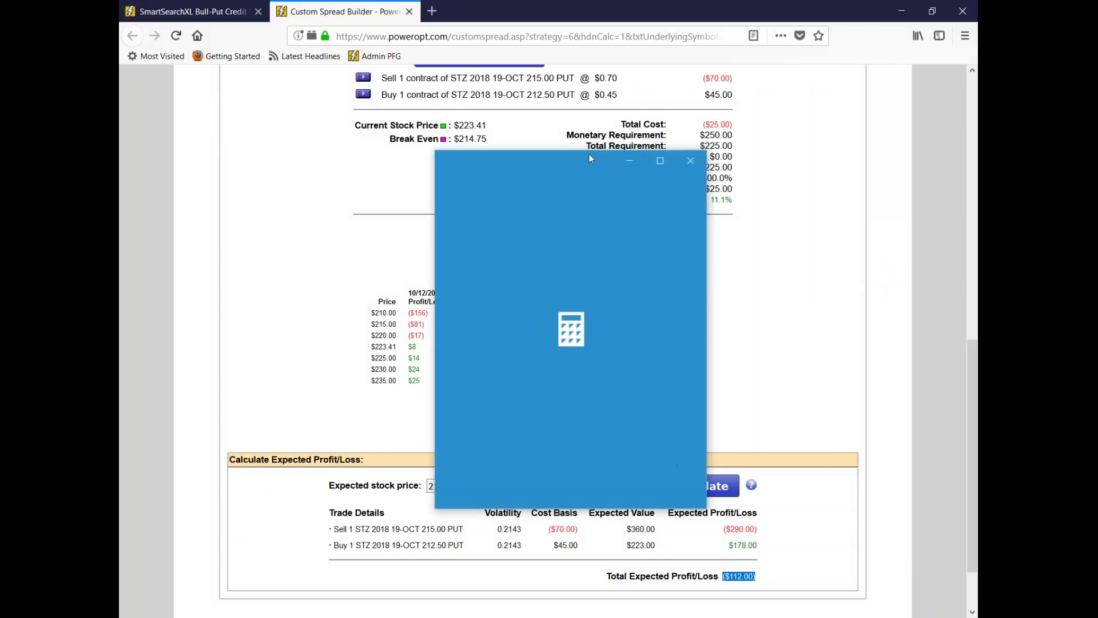
{"action": "key", "text": "alt+F4"}
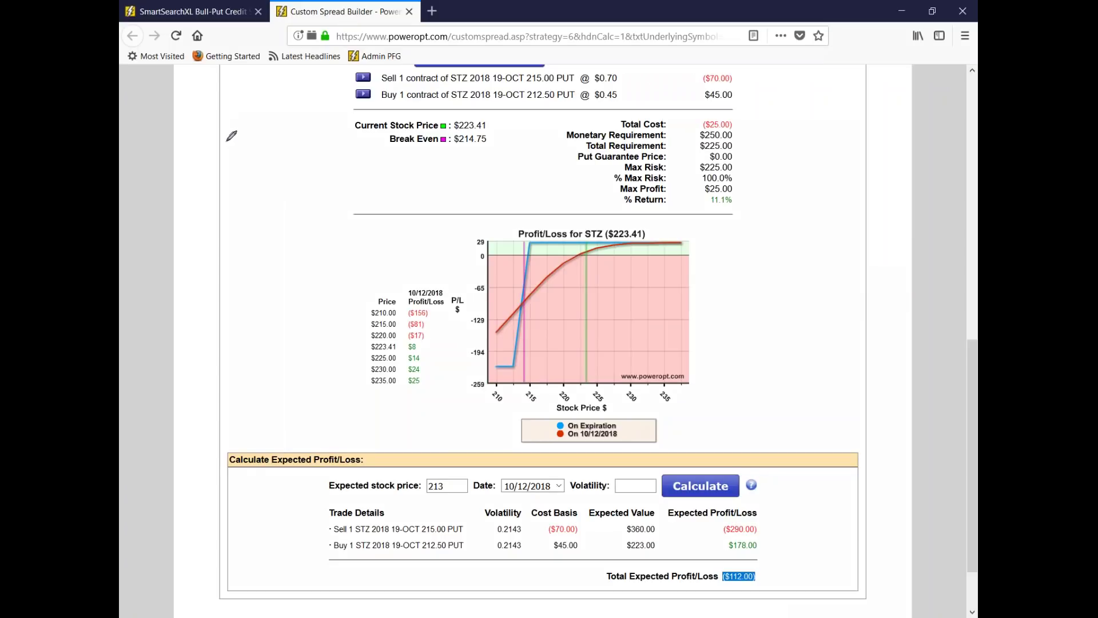
{"action": "mouse_move", "coordinate": [224, 140]}
{"action": "left_mouse_down"}
{"action": "mouse_move", "coordinate": [242, 139]}
{"action": "mouse_move", "coordinate": [241, 171]}
{"action": "mouse_move", "coordinate": [252, 151]}
{"action": "mouse_move", "coordinate": [257, 167]}
{"action": "mouse_move", "coordinate": [273, 166]}
{"action": "mouse_move", "coordinate": [290, 146]}
{"action": "mouse_move", "coordinate": [306, 146]}
{"action": "left_mouse_up"}
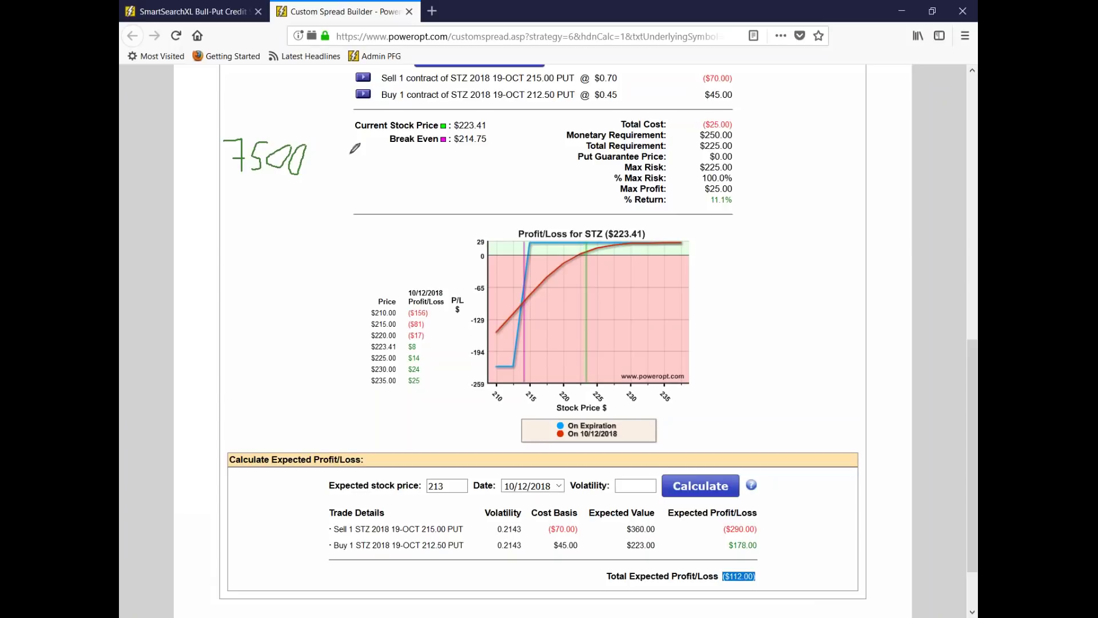
{"action": "mouse_move", "coordinate": [333, 148]}
{"action": "left_mouse_down"}
{"action": "mouse_move", "coordinate": [350, 163]}
{"action": "mouse_move", "coordinate": [332, 174]}
{"action": "left_mouse_up"}
{"action": "left_click_drag", "start_coordinate": [228, 186], "coordinate": [306, 184]}
{"action": "mouse_move", "coordinate": [230, 204]}
{"action": "left_mouse_down"}
{"action": "mouse_move", "coordinate": [246, 220]}
{"action": "mouse_move", "coordinate": [269, 197]}
{"action": "mouse_move", "coordinate": [600, 163]}
{"action": "mouse_move", "coordinate": [709, 168]}
{"action": "mouse_move", "coordinate": [741, 151]}
{"action": "mouse_move", "coordinate": [659, 150]}
{"action": "mouse_move", "coordinate": [607, 172]}
{"action": "left_mouse_up"}
{"action": "left_click_drag", "start_coordinate": [309, 181], "coordinate": [316, 187]}
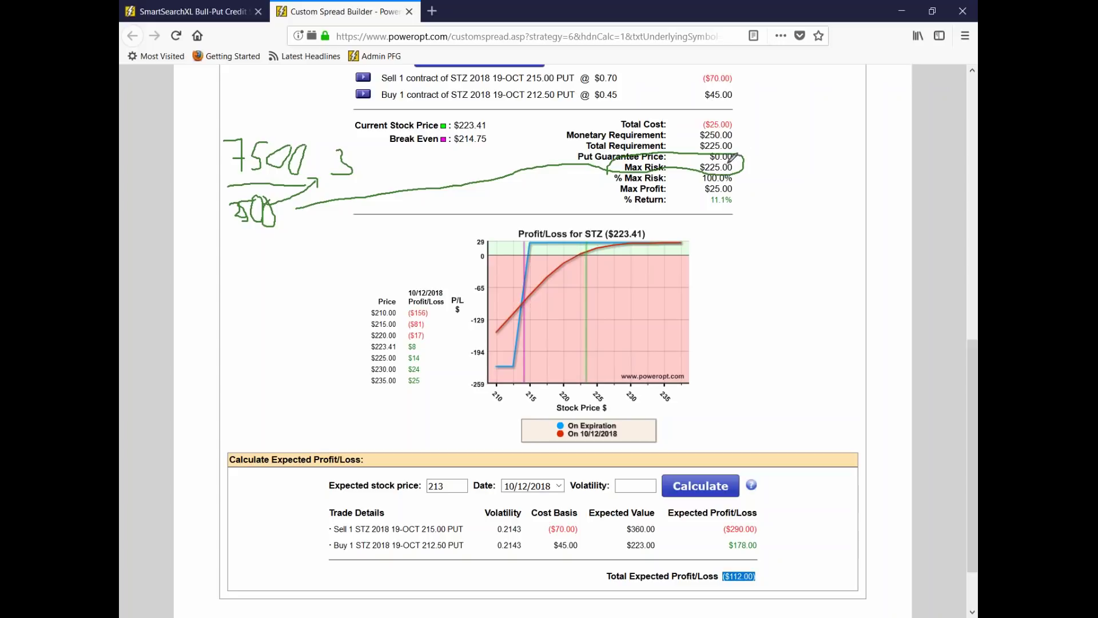
Step: Circle the total cost, mark the chart's maximum loss area, extend the handwritten sizing note with a 5, and clear the drawings
{"action": "mouse_move", "coordinate": [722, 119]}
{"action": "left_mouse_down"}
{"action": "mouse_move", "coordinate": [732, 112]}
{"action": "mouse_move", "coordinate": [709, 108]}
{"action": "mouse_move", "coordinate": [693, 120]}
{"action": "mouse_move", "coordinate": [727, 132]}
{"action": "mouse_move", "coordinate": [738, 118]}
{"action": "left_mouse_up"}
{"action": "left_click_drag", "start_coordinate": [504, 352], "coordinate": [503, 383]}
{"action": "left_click_drag", "start_coordinate": [272, 217], "coordinate": [291, 215]}
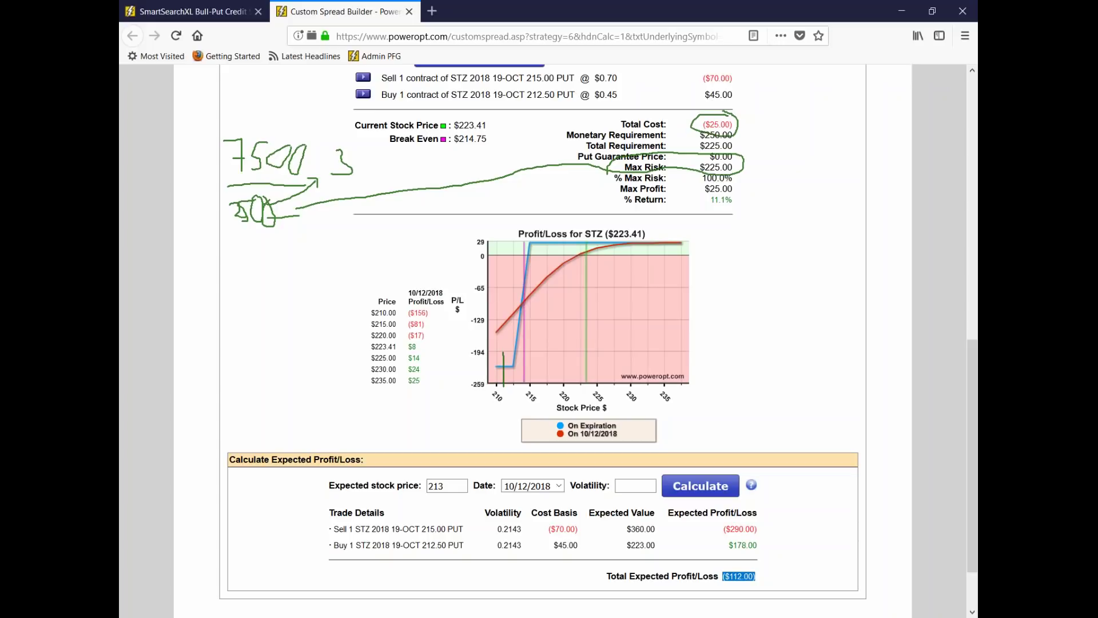
{"action": "mouse_move", "coordinate": [250, 239]}
{"action": "left_mouse_down"}
{"action": "mouse_move", "coordinate": [236, 258]}
{"action": "mouse_move", "coordinate": [318, 267]}
{"action": "left_mouse_up"}
{"action": "mouse_move", "coordinate": [244, 278]}
{"action": "left_mouse_down"}
{"action": "mouse_move", "coordinate": [244, 298]}
{"action": "mouse_move", "coordinate": [278, 295]}
{"action": "mouse_move", "coordinate": [293, 280]}
{"action": "mouse_move", "coordinate": [295, 292]}
{"action": "mouse_move", "coordinate": [294, 274]}
{"action": "left_mouse_up"}
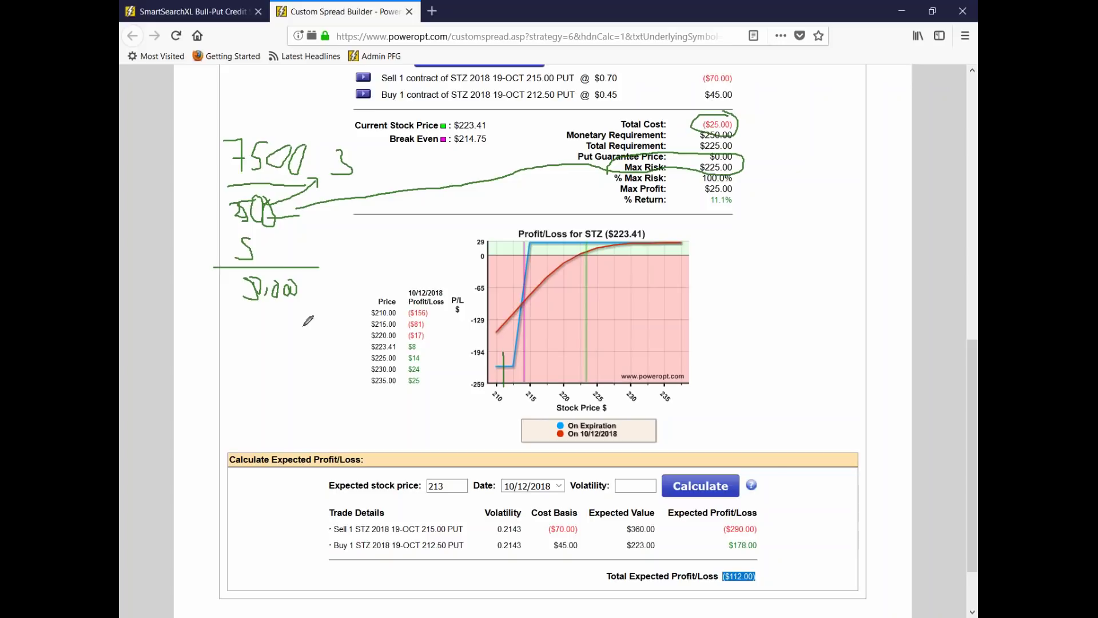
{"action": "left_click_drag", "start_coordinate": [507, 353], "coordinate": [522, 371]}
{"action": "left_click_drag", "start_coordinate": [521, 362], "coordinate": [476, 392]}
{"action": "left_click_drag", "start_coordinate": [273, 245], "coordinate": [269, 257]}
{"action": "key", "text": "Escape"}
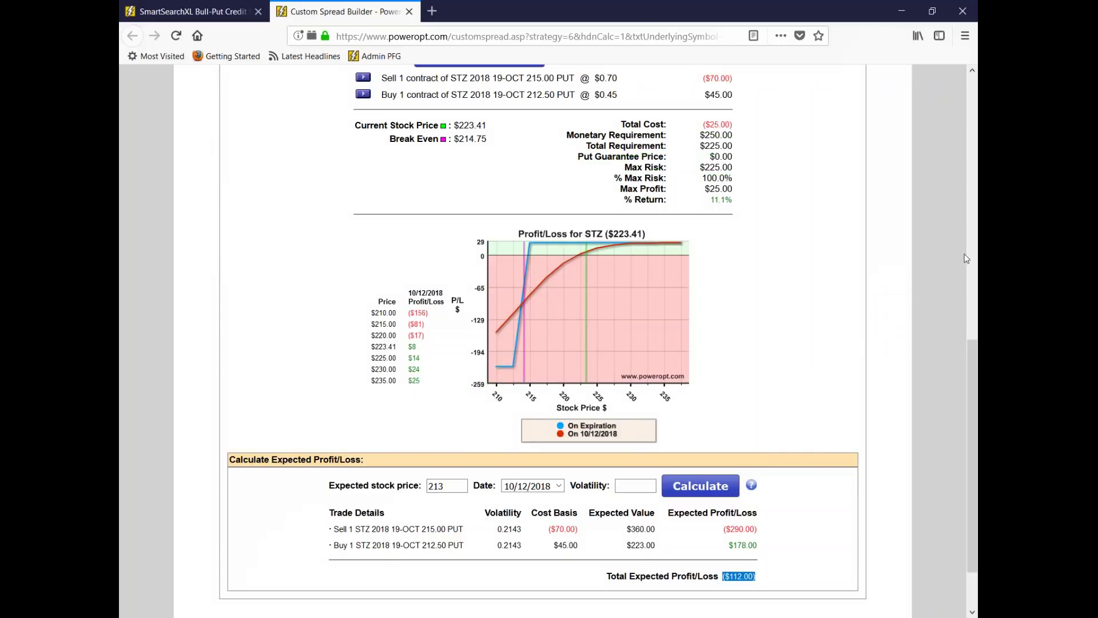
Step: Go back to the bull put credit search and review its Risk/Return filters, highlighting the minimum % Return
{"action": "left_click_drag", "start_coordinate": [705, 124], "coordinate": [733, 125]}
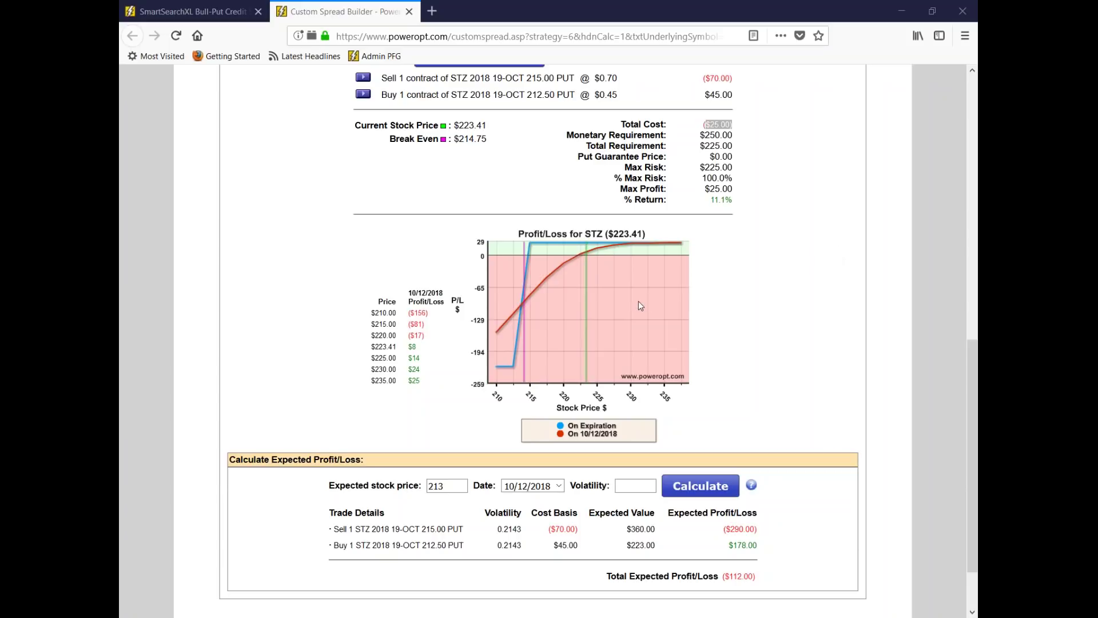
{"action": "left_click", "coordinate": [189, 12]}
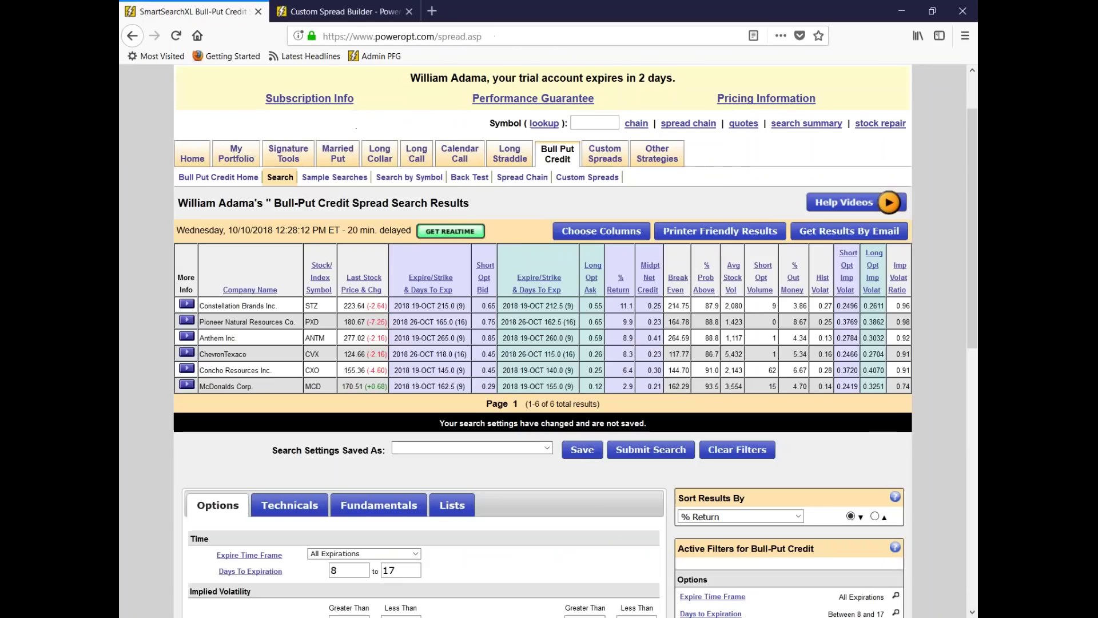
{"action": "scroll", "coordinate": [458, 408], "scroll_direction": "down", "scroll_amount": 1}
{"action": "scroll", "coordinate": [458, 408], "scroll_direction": "down", "scroll_amount": 10}
{"action": "left_click_drag", "start_coordinate": [601, 268], "coordinate": [563, 270]}
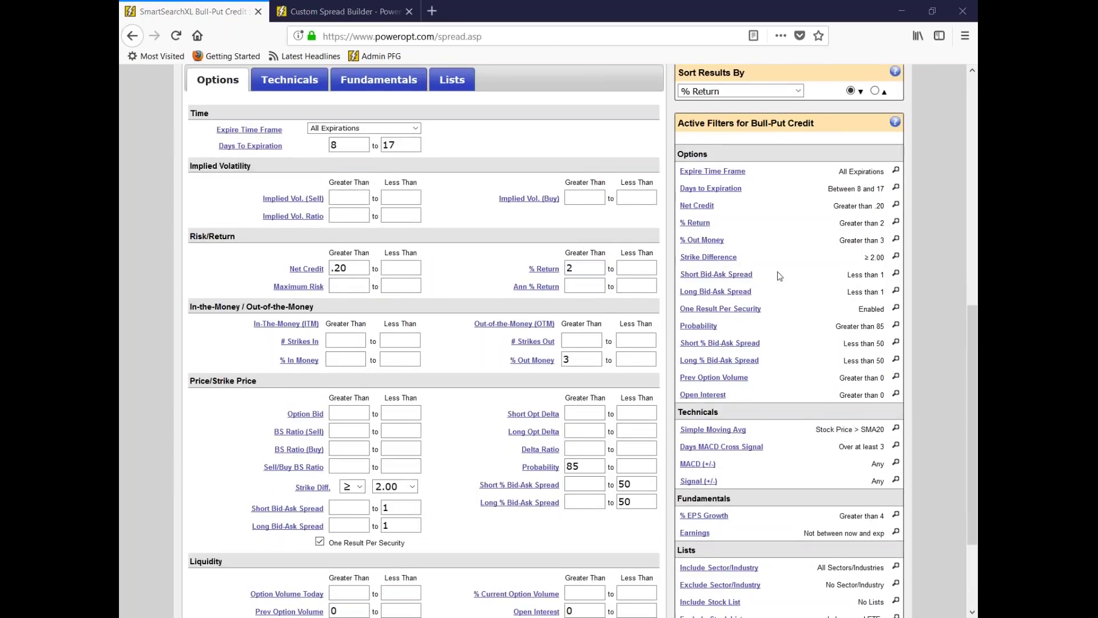
Step: Handwrite a credit note beside the Net Credit filter and draw an arrow from the minimum % Return
{"action": "mouse_move", "coordinate": [430, 255]}
{"action": "left_mouse_down"}
{"action": "mouse_move", "coordinate": [458, 256]}
{"action": "mouse_move", "coordinate": [440, 275]}
{"action": "mouse_move", "coordinate": [452, 276]}
{"action": "left_mouse_up"}
{"action": "mouse_move", "coordinate": [446, 235]}
{"action": "left_mouse_down"}
{"action": "mouse_move", "coordinate": [448, 251]}
{"action": "mouse_move", "coordinate": [482, 260]}
{"action": "left_mouse_up"}
{"action": "left_click_drag", "start_coordinate": [579, 270], "coordinate": [600, 268]}
{"action": "left_click_drag", "start_coordinate": [601, 268], "coordinate": [592, 273]}
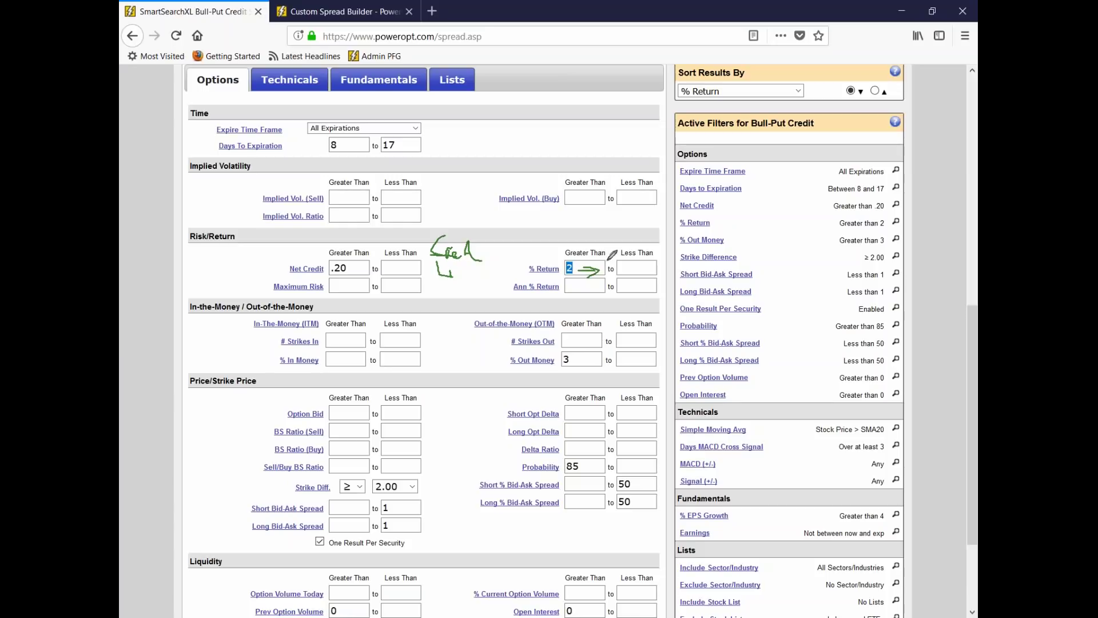
{"action": "mouse_move", "coordinate": [557, 249]}
{"action": "left_mouse_down"}
{"action": "mouse_move", "coordinate": [623, 286]}
{"action": "mouse_move", "coordinate": [482, 245]}
{"action": "left_mouse_up"}
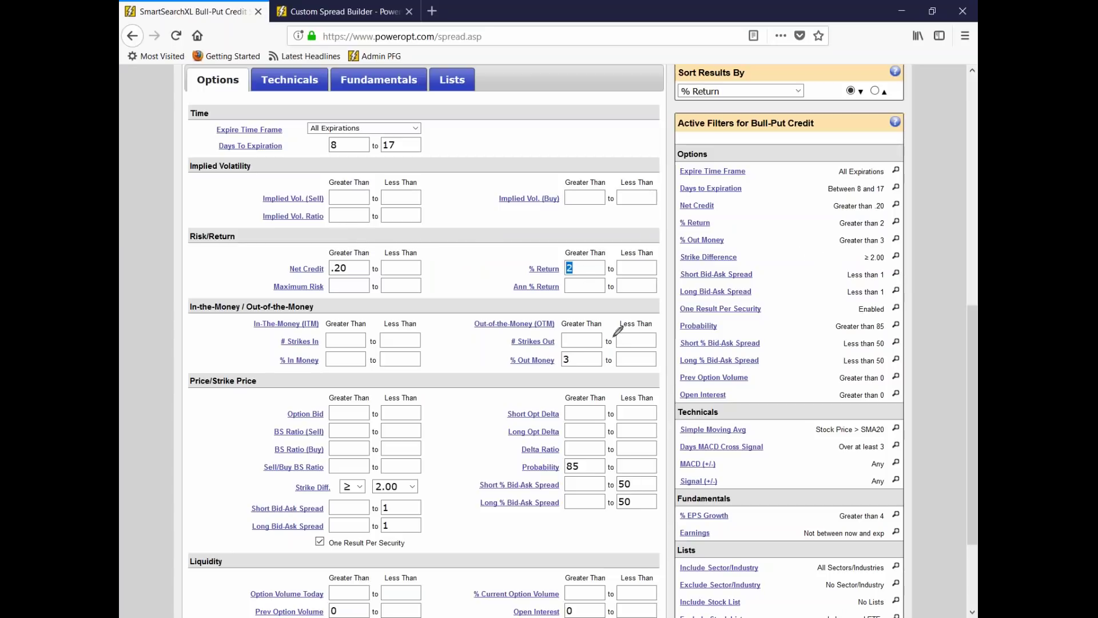
Step: Cross out the Probability and % Out Money filters, circle the expiration settings, draw an arrow toward Risk/Return, and clear the drawings
{"action": "left_click_drag", "start_coordinate": [552, 448], "coordinate": [601, 506]}
{"action": "left_click_drag", "start_coordinate": [585, 440], "coordinate": [561, 487]}
{"action": "mouse_move", "coordinate": [552, 346]}
{"action": "left_mouse_down"}
{"action": "mouse_move", "coordinate": [586, 374]}
{"action": "mouse_move", "coordinate": [513, 389]}
{"action": "left_mouse_up"}
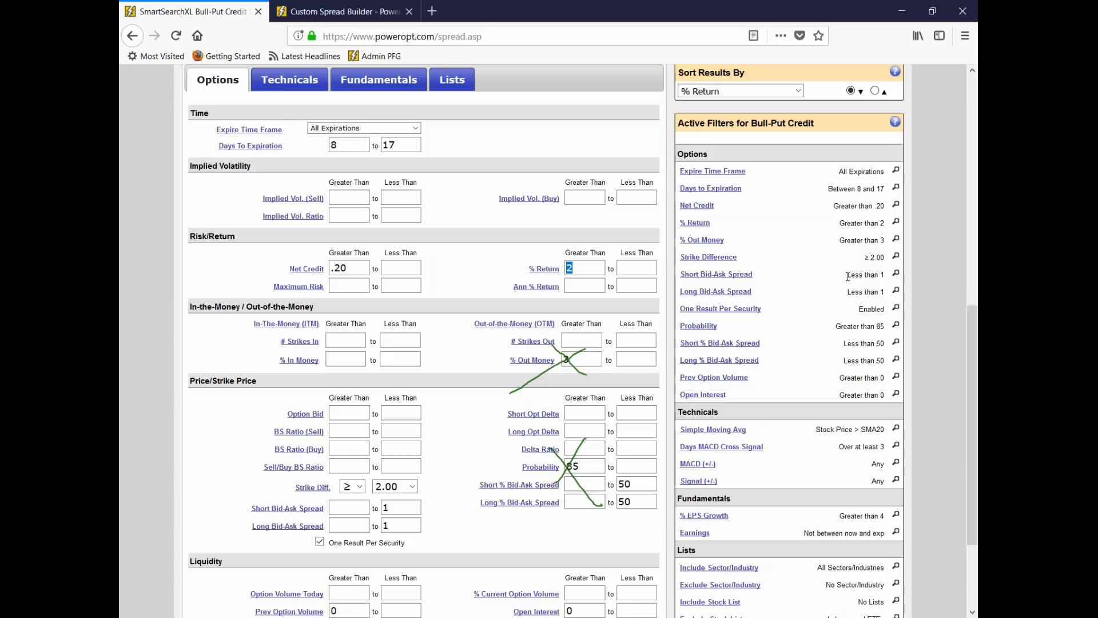
{"action": "mouse_move", "coordinate": [408, 111]}
{"action": "left_mouse_down"}
{"action": "mouse_move", "coordinate": [359, 109]}
{"action": "mouse_move", "coordinate": [312, 185]}
{"action": "mouse_move", "coordinate": [426, 127]}
{"action": "mouse_move", "coordinate": [484, 133]}
{"action": "mouse_move", "coordinate": [607, 105]}
{"action": "mouse_move", "coordinate": [585, 157]}
{"action": "mouse_move", "coordinate": [490, 207]}
{"action": "mouse_move", "coordinate": [519, 220]}
{"action": "left_mouse_up"}
{"action": "left_click_drag", "start_coordinate": [478, 112], "coordinate": [642, 157]}
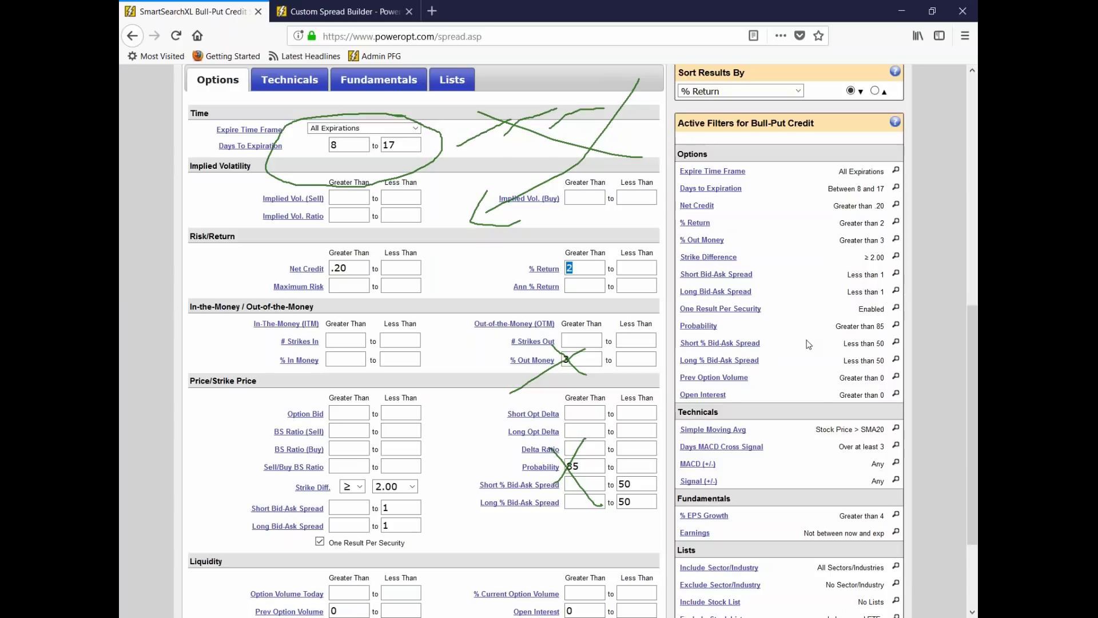
{"action": "key", "text": "Escape"}
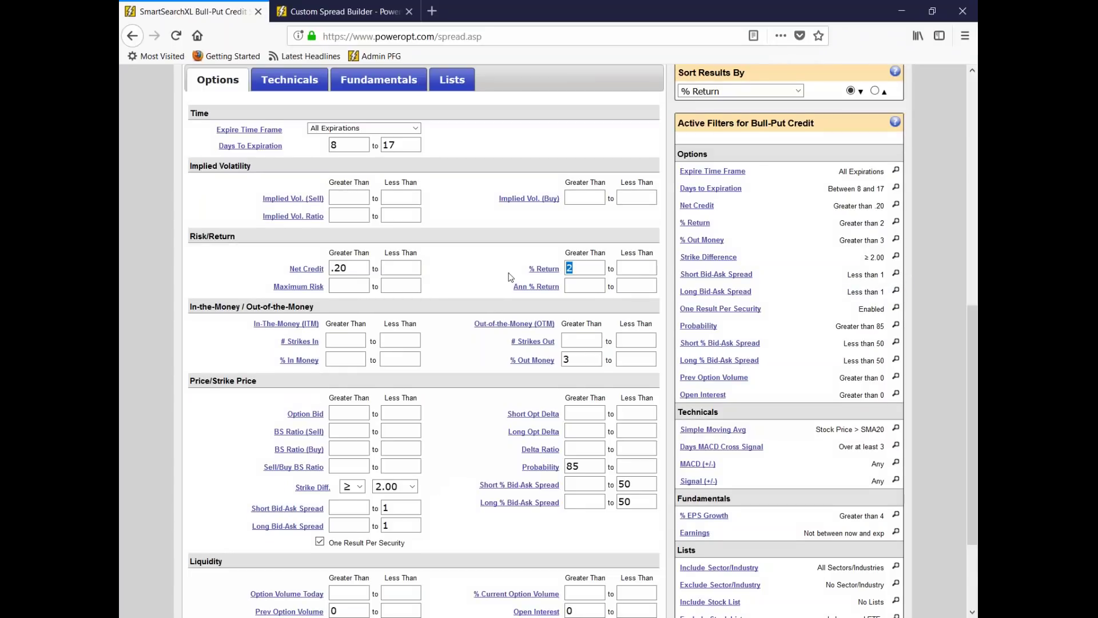
Step: Limit the search's Maximum Risk to less than 2.50
{"action": "key", "text": "Return"}
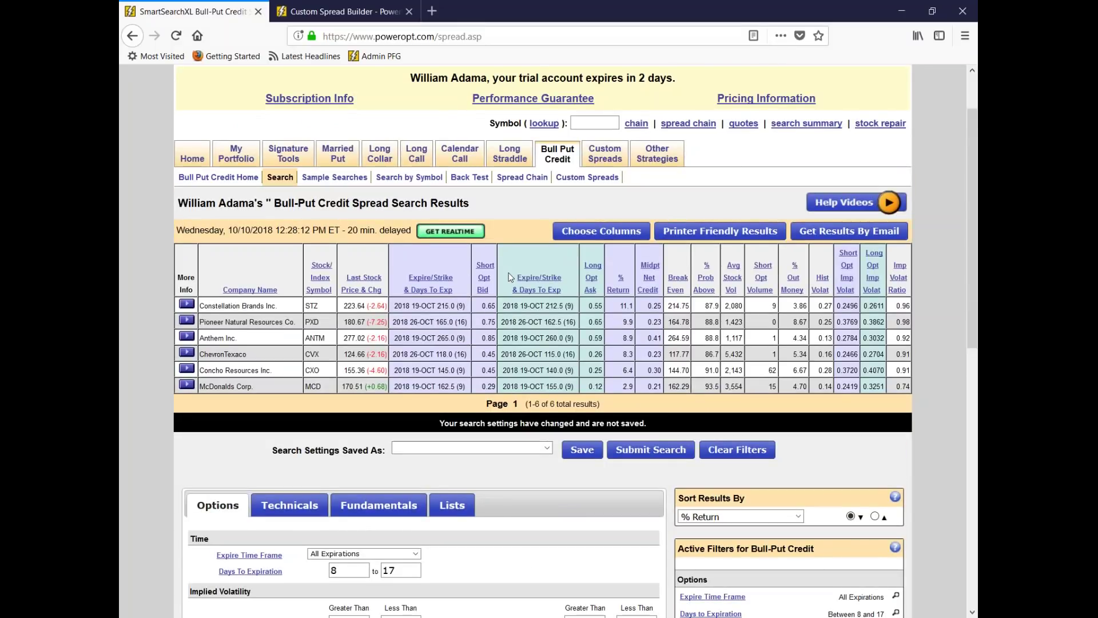
{"action": "scroll", "coordinate": [691, 295], "scroll_direction": "down", "scroll_amount": 6}
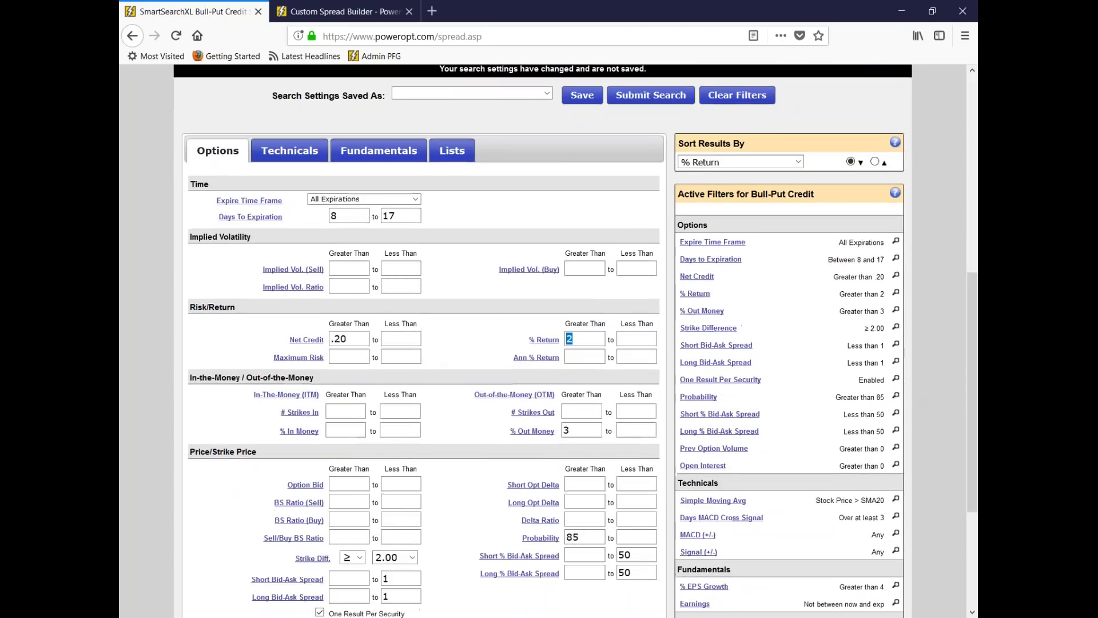
{"action": "left_click", "coordinate": [361, 355]}
{"action": "key", "text": "Tab"}
{"action": "scroll", "coordinate": [408, 418], "scroll_direction": "down", "scroll_amount": 3}
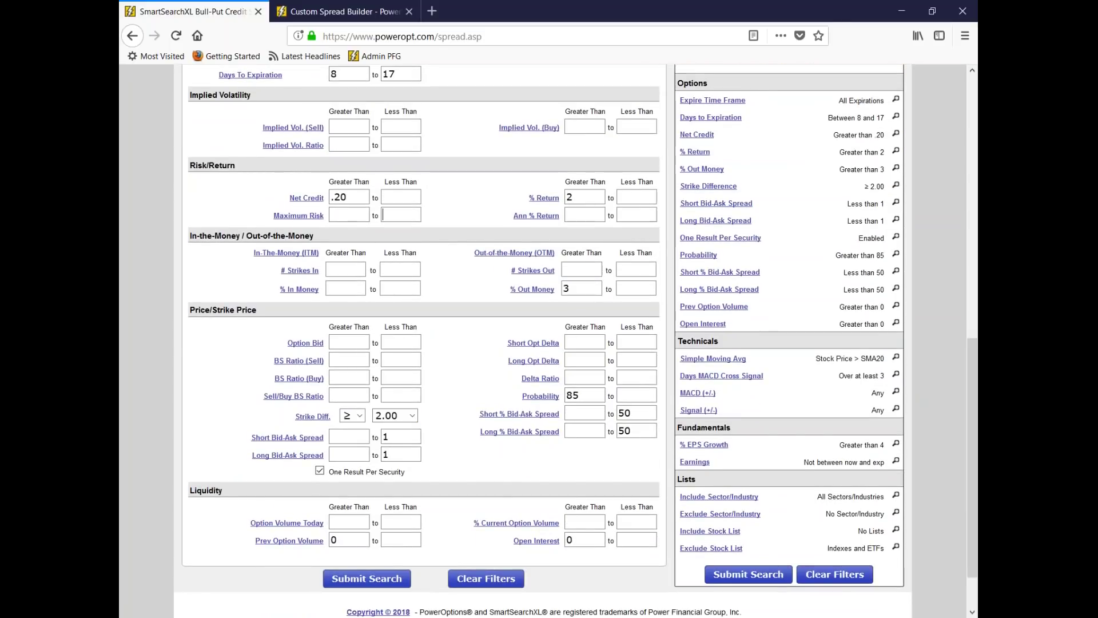
{"action": "left_click", "coordinate": [408, 214]}
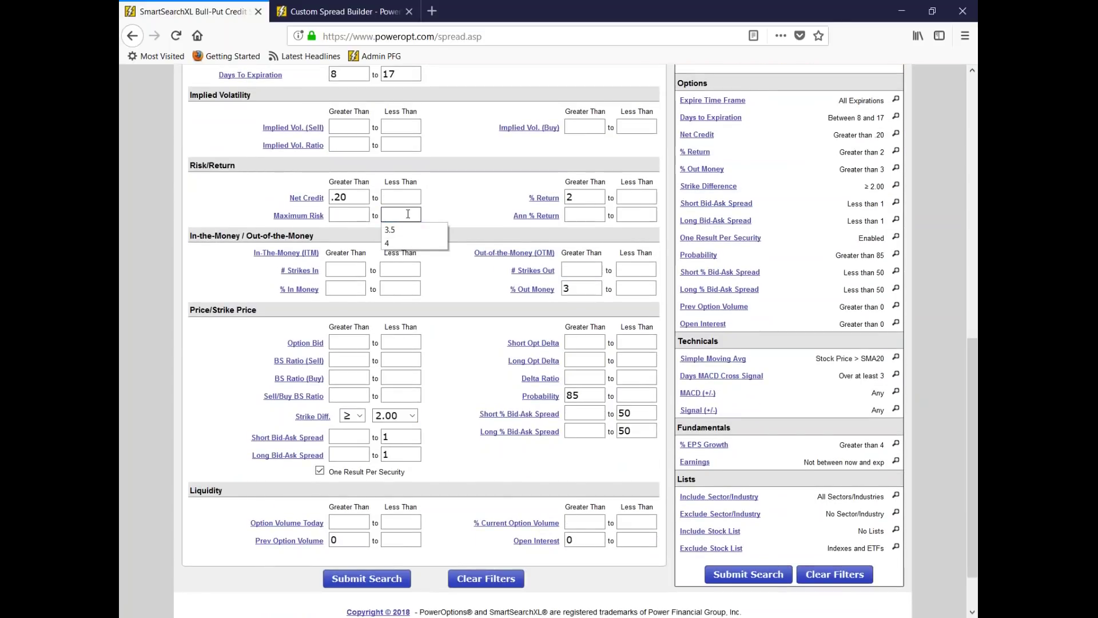
{"action": "type", "text": "2.50"}
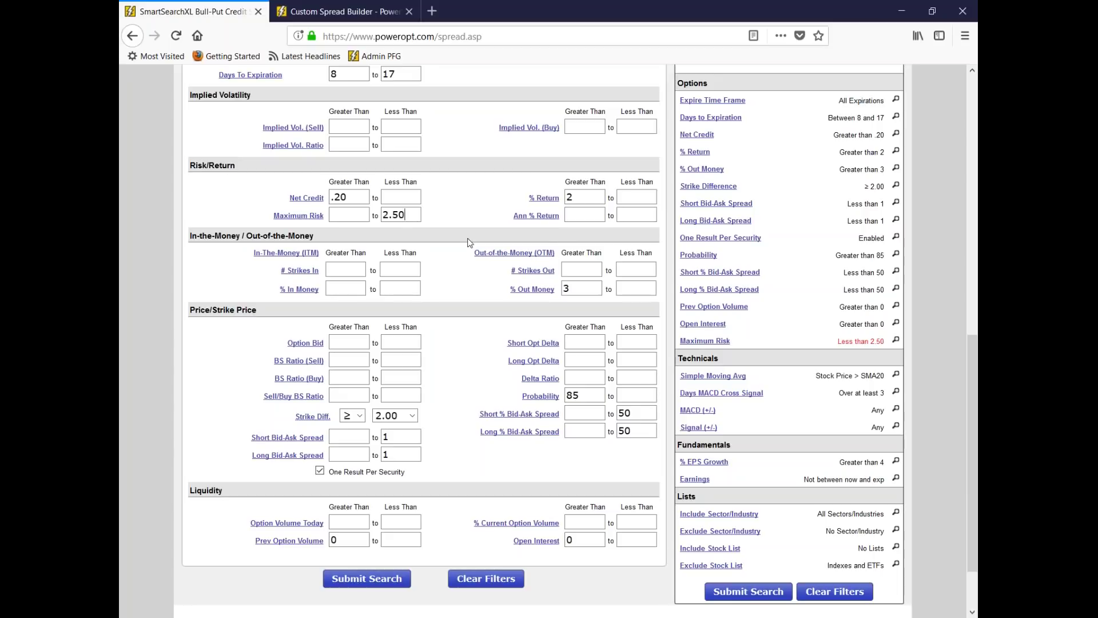
Step: Read the Maximum Risk filter's description and review the bull put credit search results
{"action": "scroll", "coordinate": [462, 227], "scroll_direction": "up", "scroll_amount": 3}
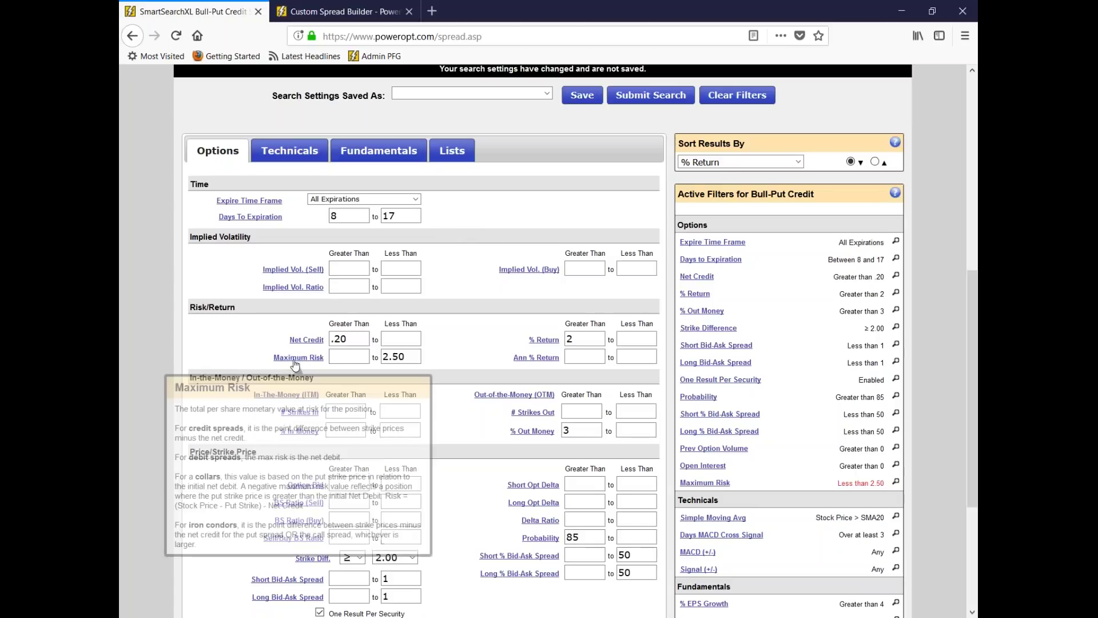
{"action": "scroll", "coordinate": [449, 319], "scroll_direction": "up", "scroll_amount": 5}
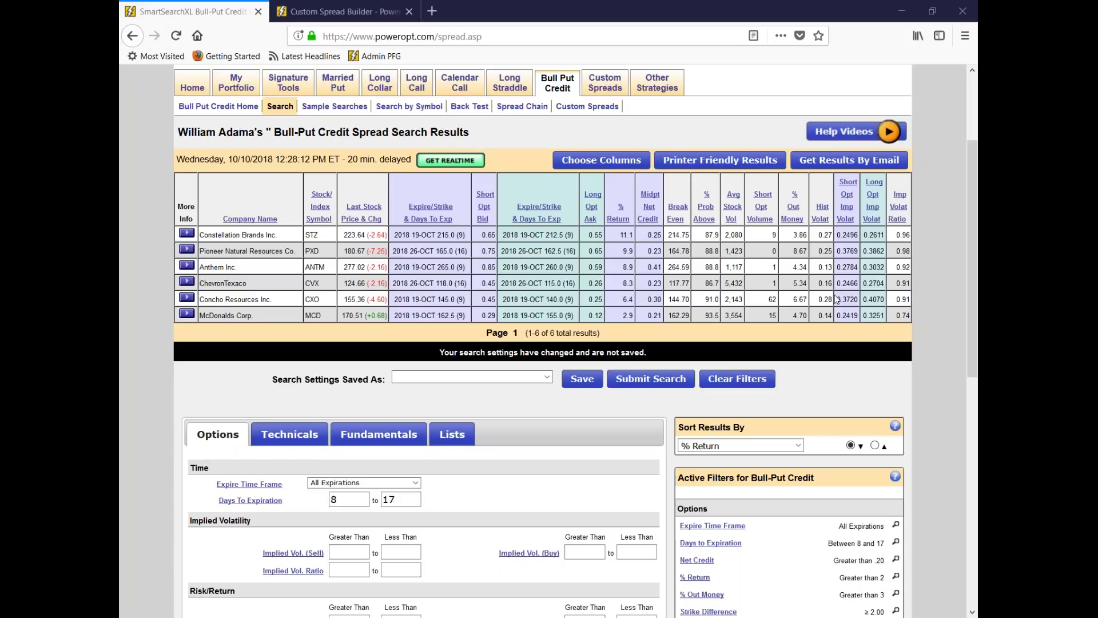
{"action": "scroll", "coordinate": [526, 411], "scroll_direction": "up", "scroll_amount": 2}
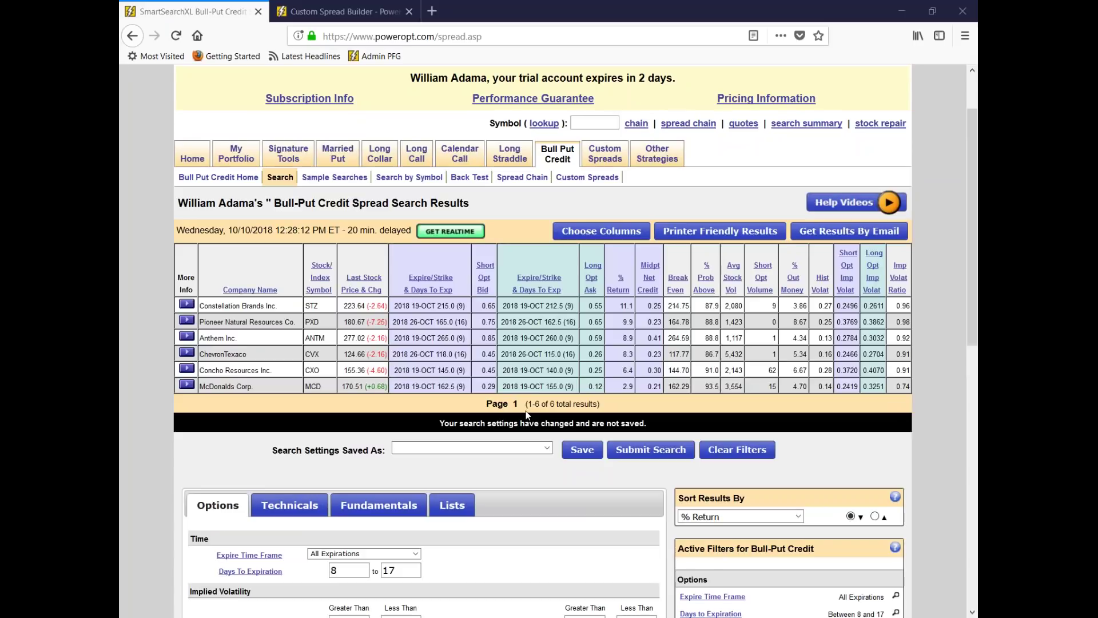
{"action": "left_click_drag", "start_coordinate": [365, 372], "coordinate": [389, 381]}
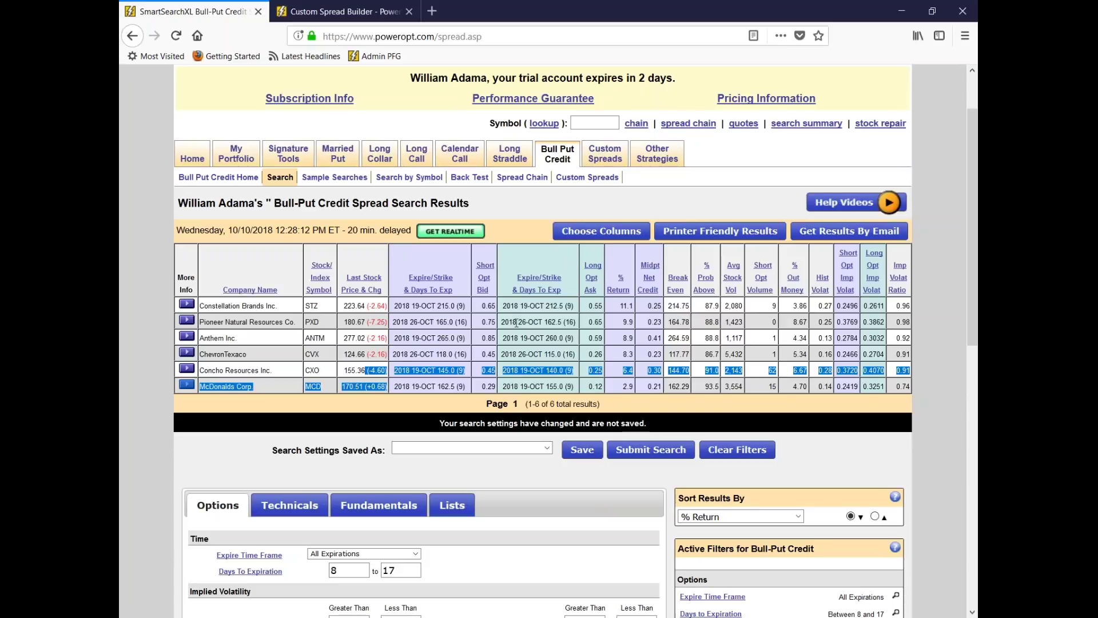
{"action": "left_click", "coordinate": [517, 211]}
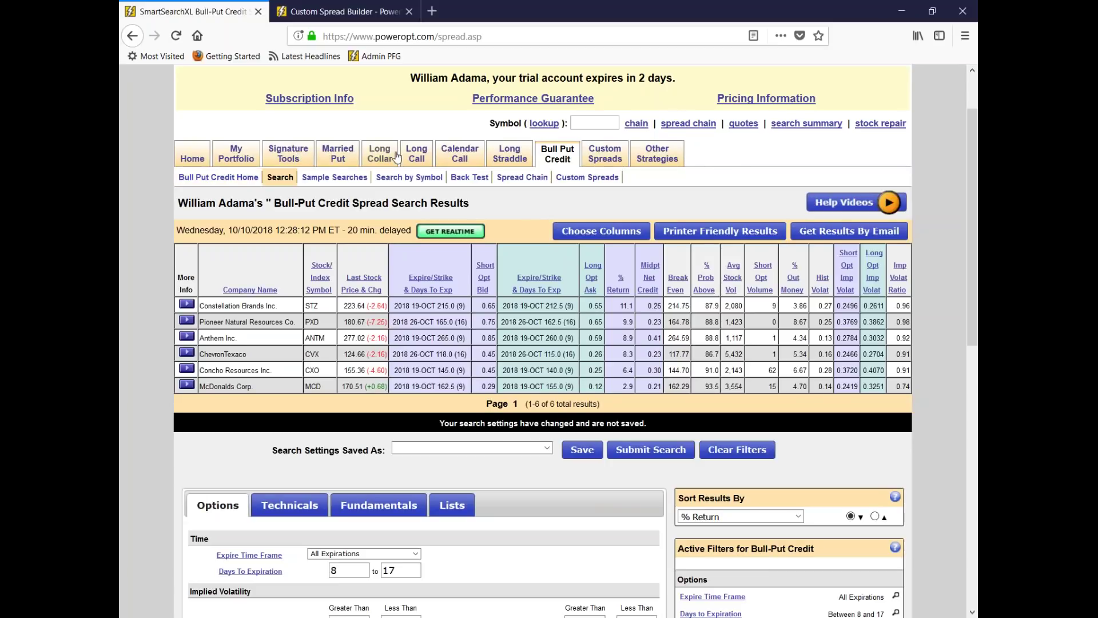
Step: Add the Covered Call strategy to the empty eighth slot of the strategy menu and save the configuration
{"action": "mouse_move", "coordinate": [410, 158]}
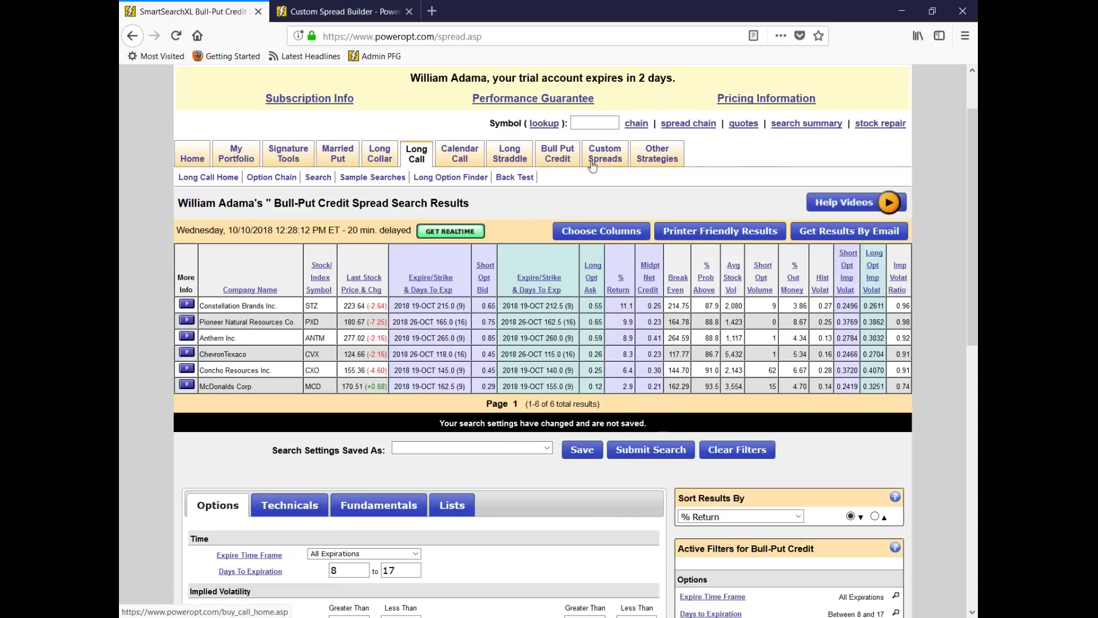
{"action": "left_click", "coordinate": [661, 157]}
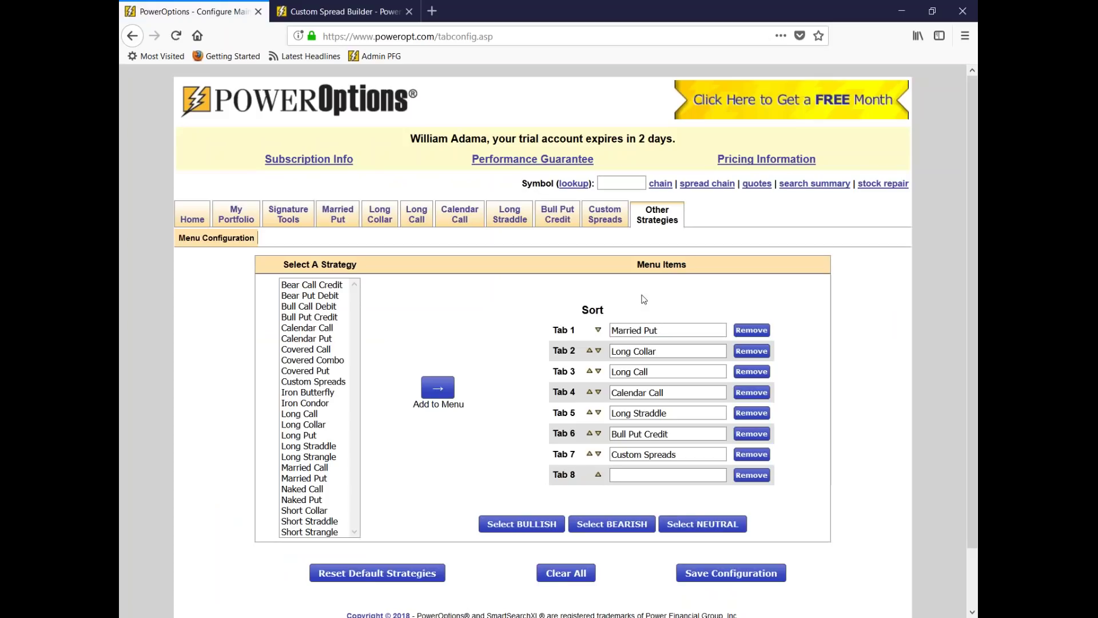
{"action": "left_click", "coordinate": [329, 350]}
{"action": "left_click", "coordinate": [438, 387]}
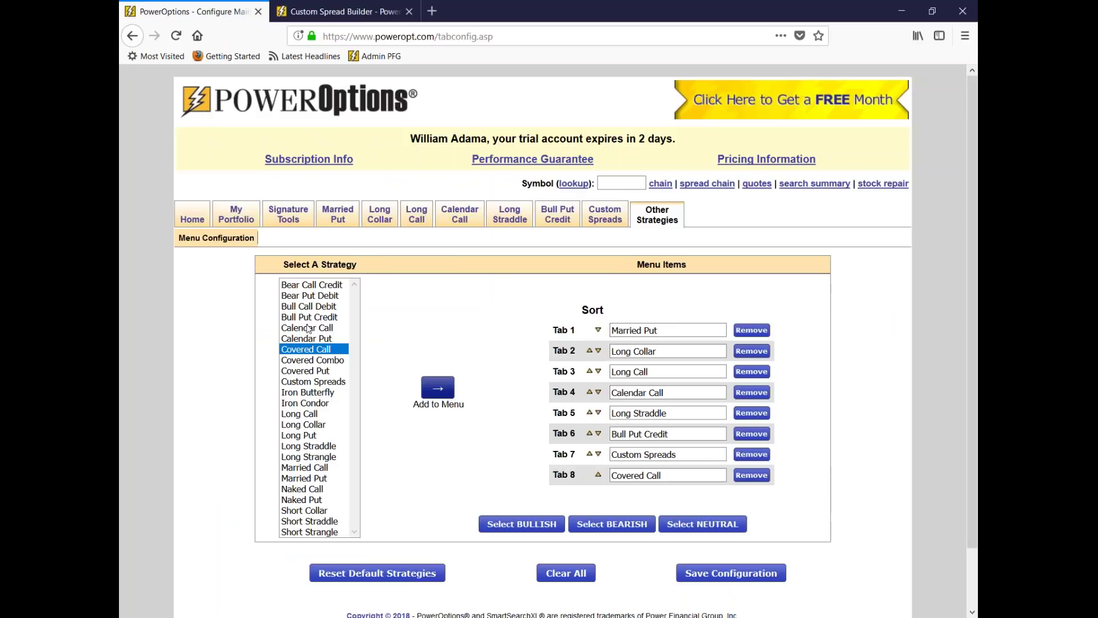
{"action": "left_click", "coordinate": [713, 574]}
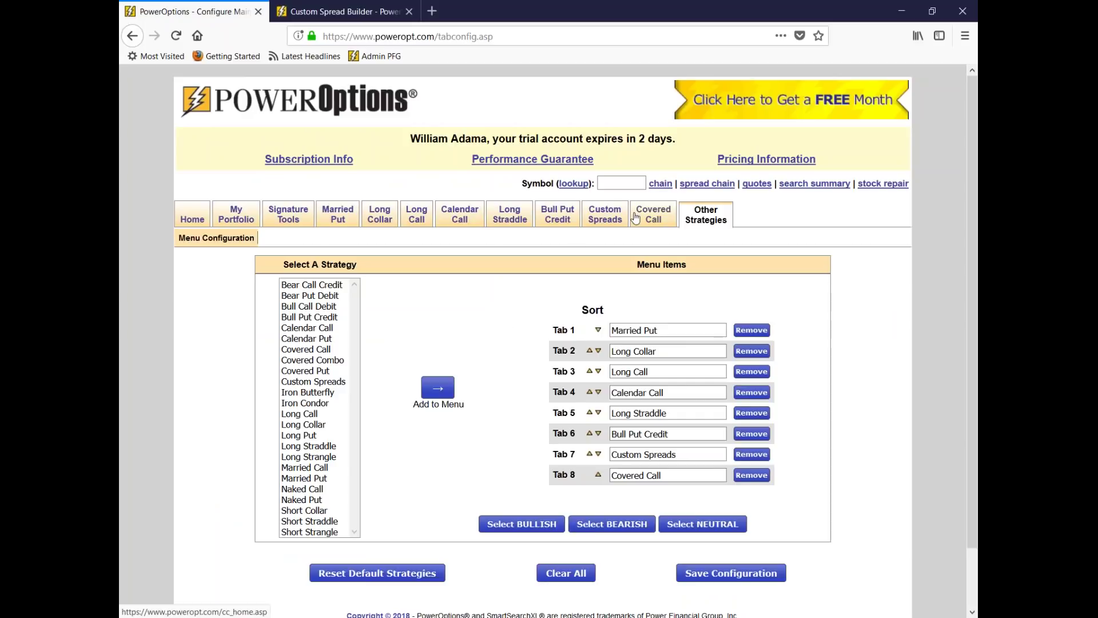
Step: Open the Covered Call search and load the saved **Weekly Picks of the Day search settings
{"action": "mouse_move", "coordinate": [638, 217]}
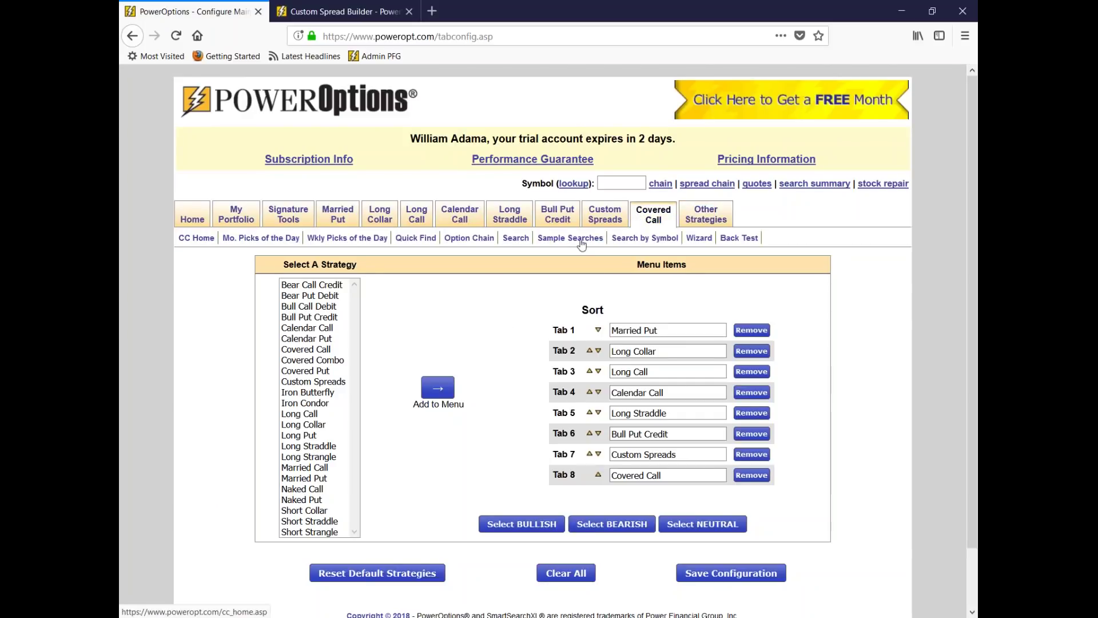
{"action": "left_click", "coordinate": [518, 239]}
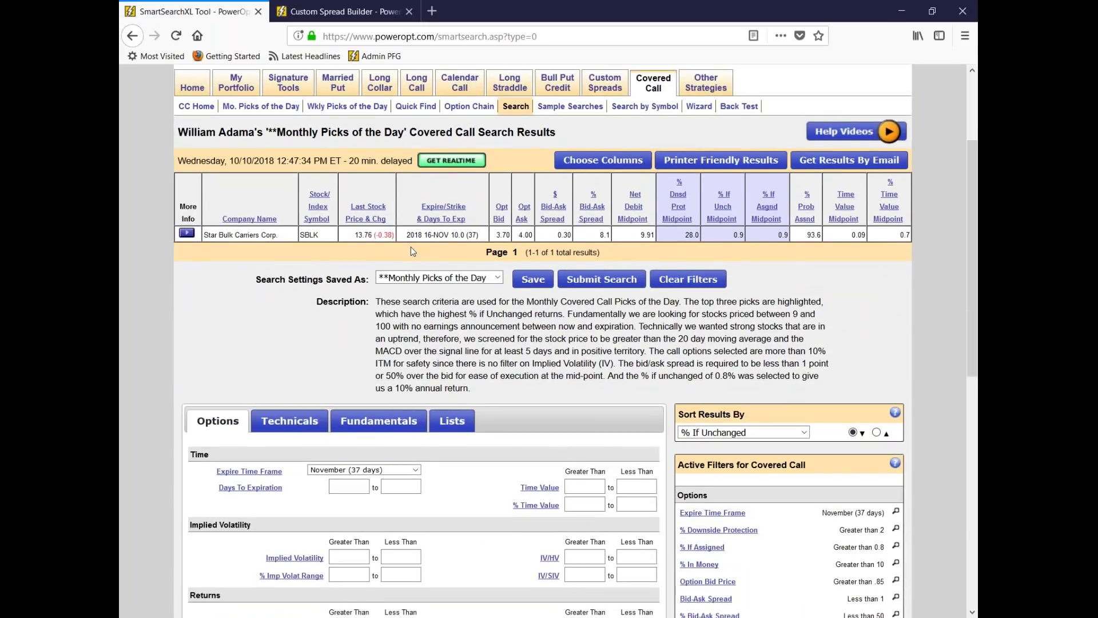
{"action": "left_click", "coordinate": [434, 278]}
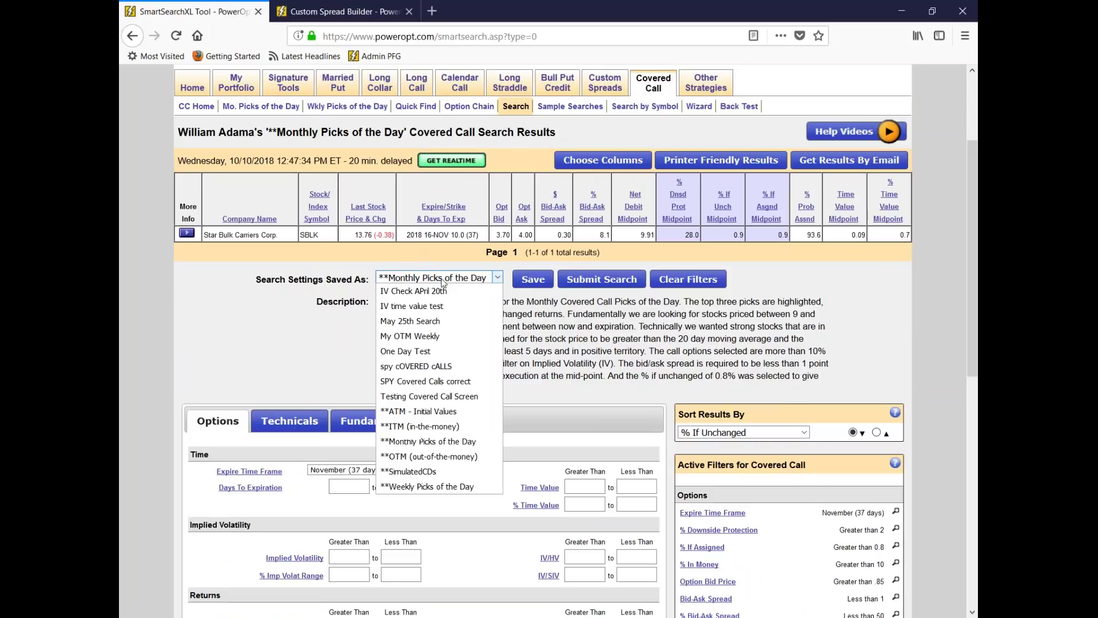
{"action": "left_click", "coordinate": [427, 486]}
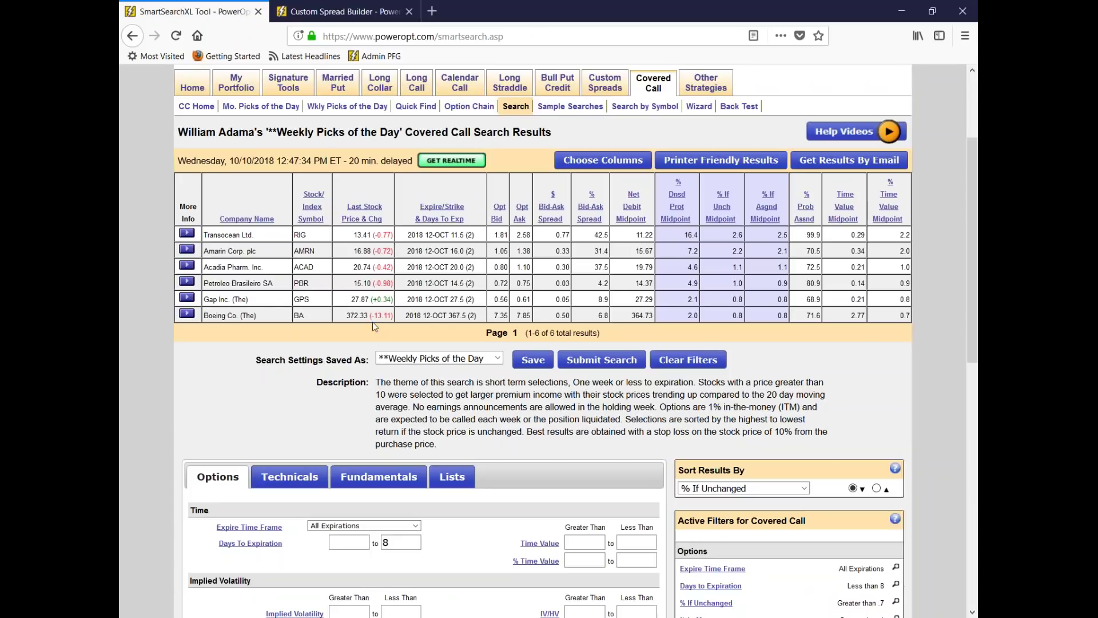
Step: Examine the Gap Inc. covered call's price, expiration and strike, option bid and ask, downside protection and returns, plus the search filters
{"action": "left_click_drag", "start_coordinate": [351, 299], "coordinate": [467, 299]}
{"action": "left_click_drag", "start_coordinate": [495, 299], "coordinate": [508, 300]}
{"action": "left_click", "coordinate": [689, 302]}
{"action": "left_click_drag", "start_coordinate": [732, 299], "coordinate": [741, 299]}
{"action": "left_click_drag", "start_coordinate": [504, 299], "coordinate": [529, 299]}
{"action": "scroll", "coordinate": [606, 270], "scroll_direction": "down", "scroll_amount": 3}
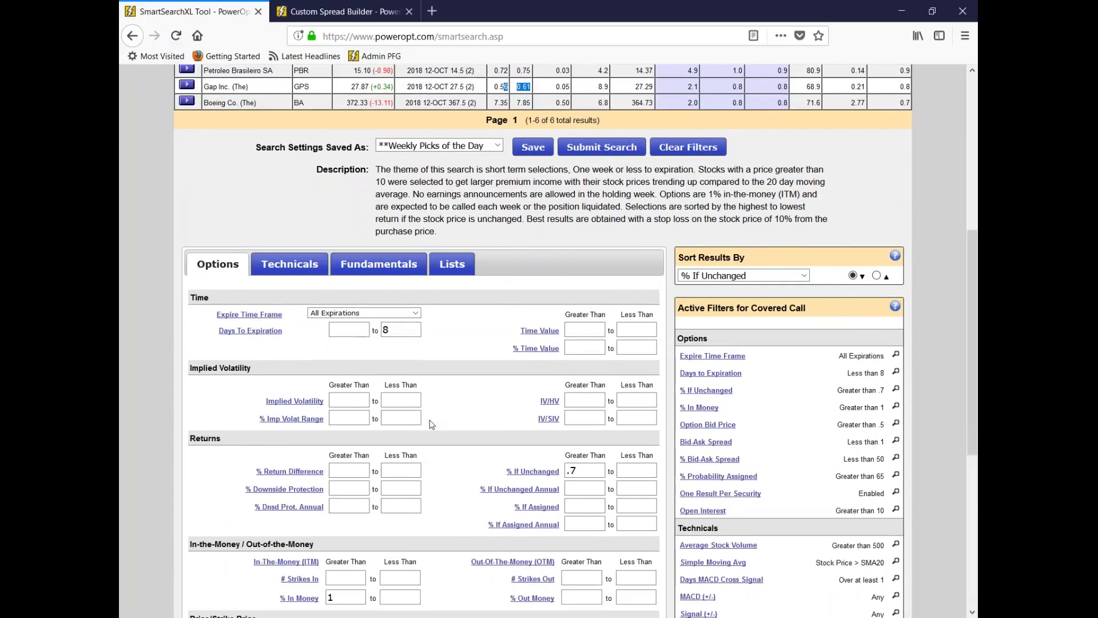
{"action": "scroll", "coordinate": [431, 423], "scroll_direction": "up", "scroll_amount": 3}
{"action": "left_click", "coordinate": [505, 300]}
{"action": "double_click", "coordinate": [644, 300]}
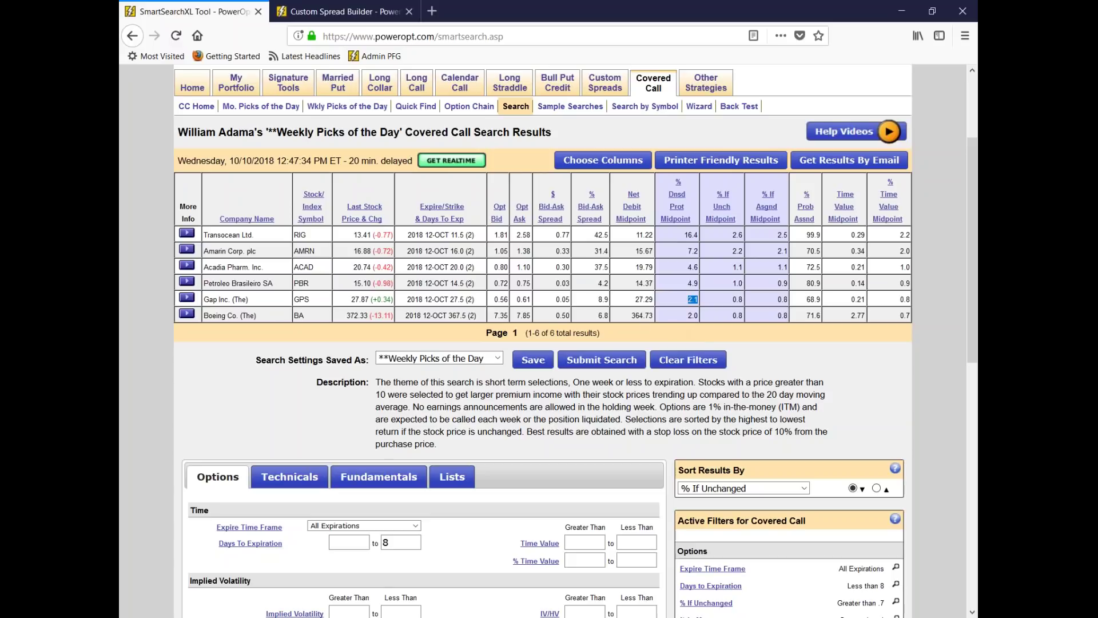
Step: Open the BigCharts price chart for Gap Inc. from the search results and examine its price trend, Bollinger Bands and MACD
{"action": "left_click", "coordinate": [189, 302]}
{"action": "mouse_move", "coordinate": [218, 347]}
{"action": "left_click", "coordinate": [319, 364]}
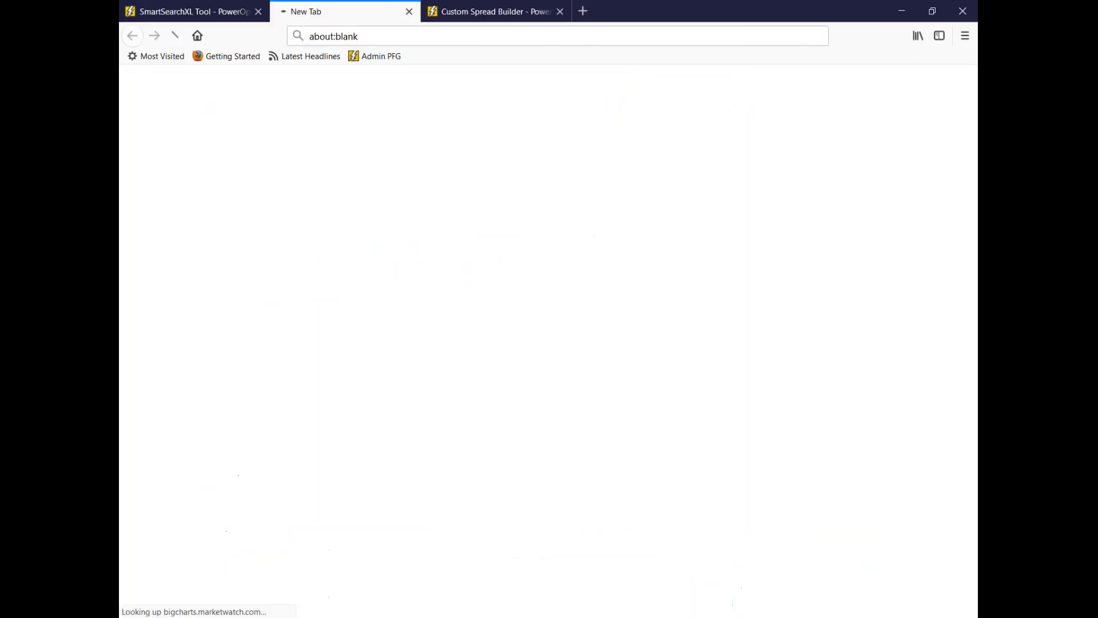
{"action": "scroll", "coordinate": [311, 382], "scroll_direction": "down", "scroll_amount": 4}
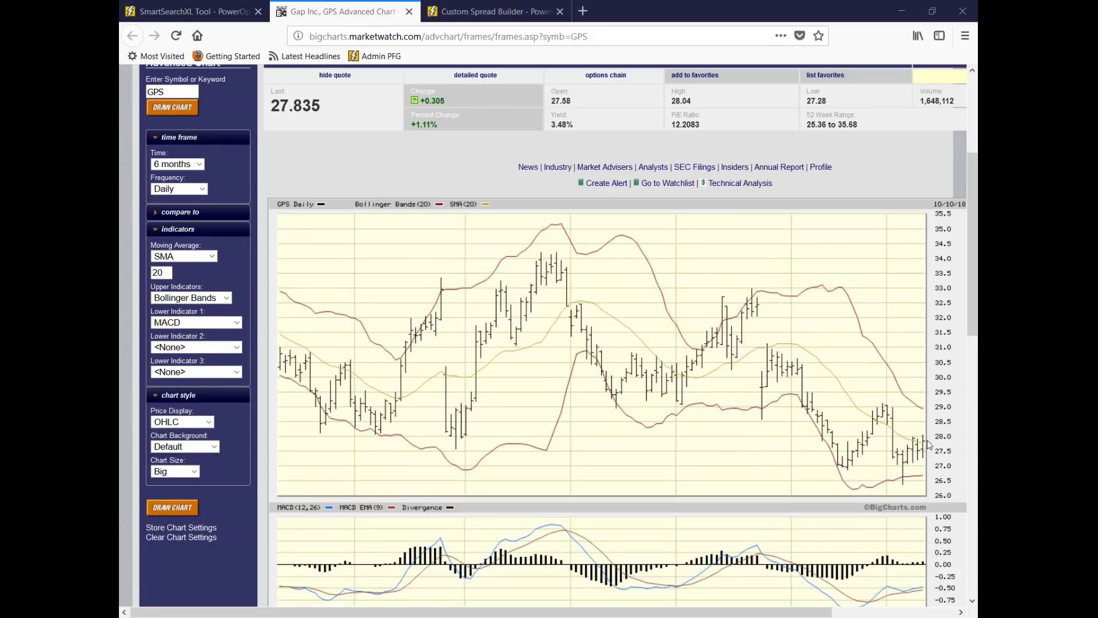
{"action": "scroll", "coordinate": [928, 443], "scroll_direction": "down", "scroll_amount": 5}
{"action": "scroll", "coordinate": [918, 436], "scroll_direction": "up", "scroll_amount": 2}
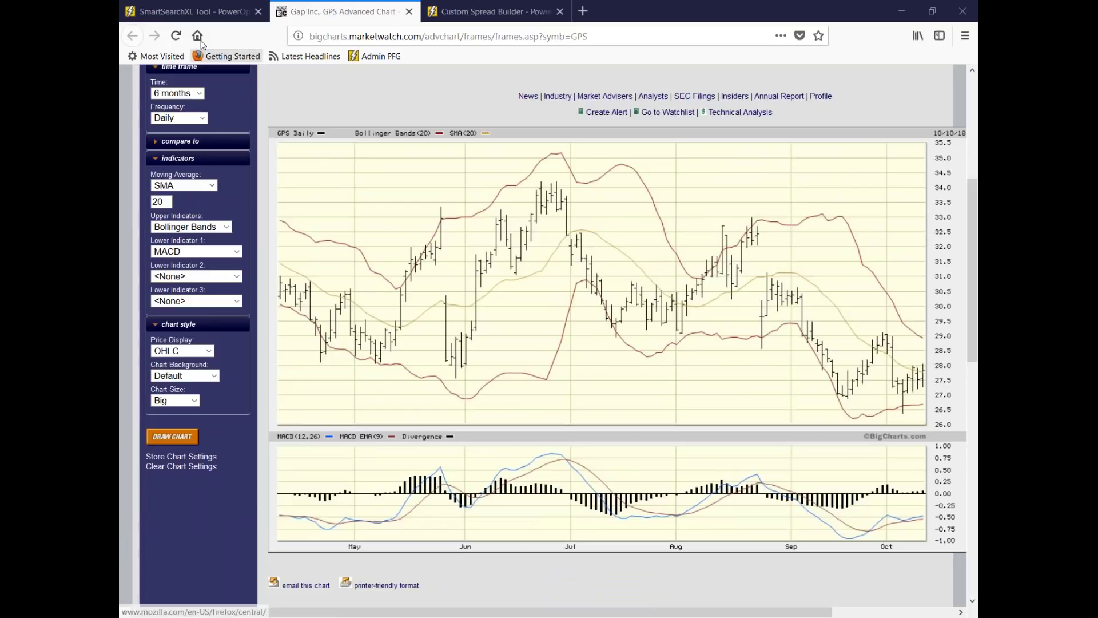
Step: Return to the covered call results, open the option chain for Gap Inc. and examine its October 12 and October 19 calls
{"action": "left_click", "coordinate": [208, 16]}
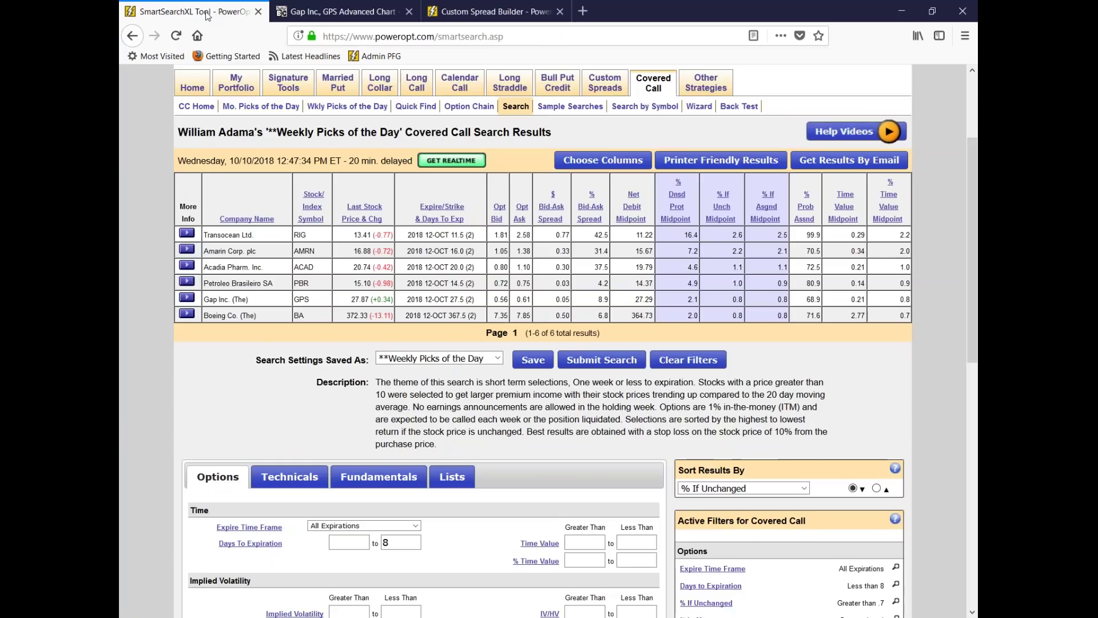
{"action": "left_click", "coordinate": [189, 299]}
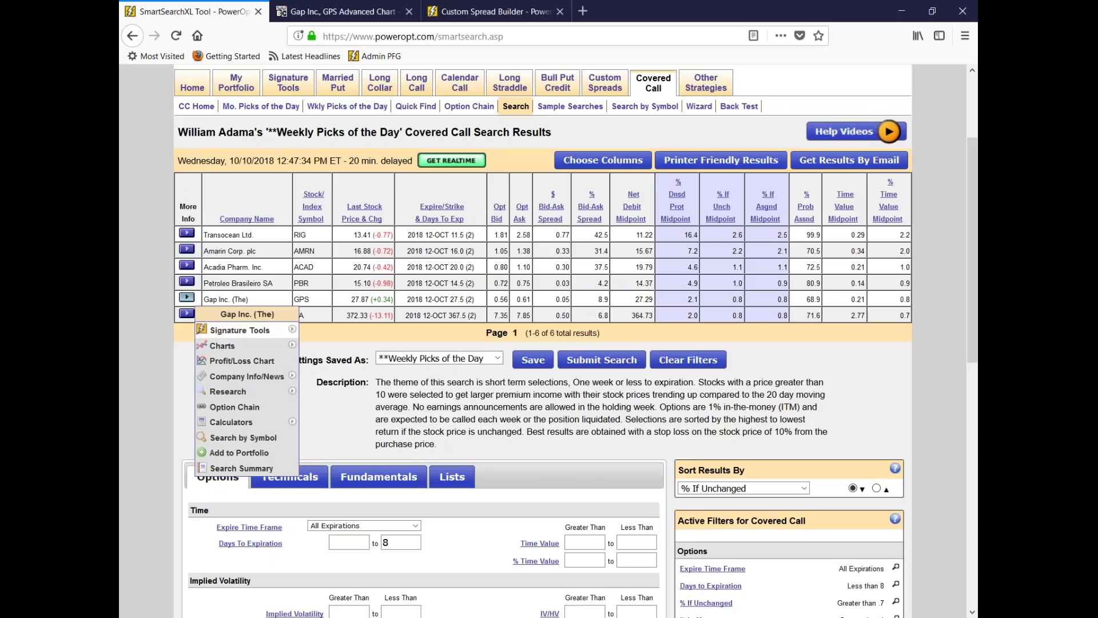
{"action": "mouse_move", "coordinate": [251, 378]}
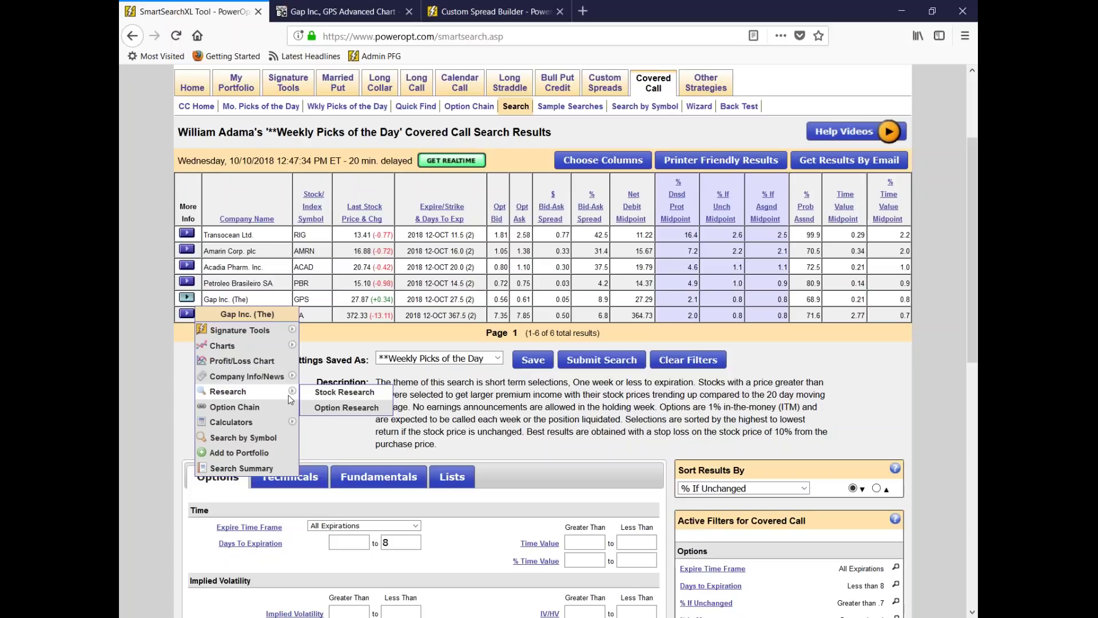
{"action": "left_click", "coordinate": [261, 413]}
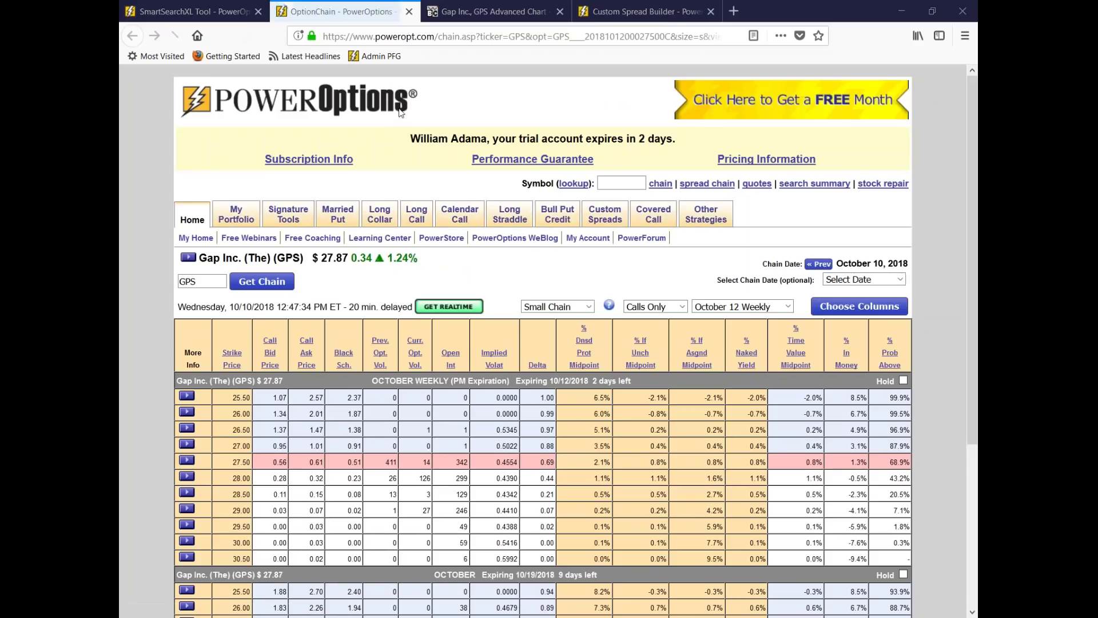
{"action": "scroll", "coordinate": [579, 418], "scroll_direction": "down", "scroll_amount": 3}
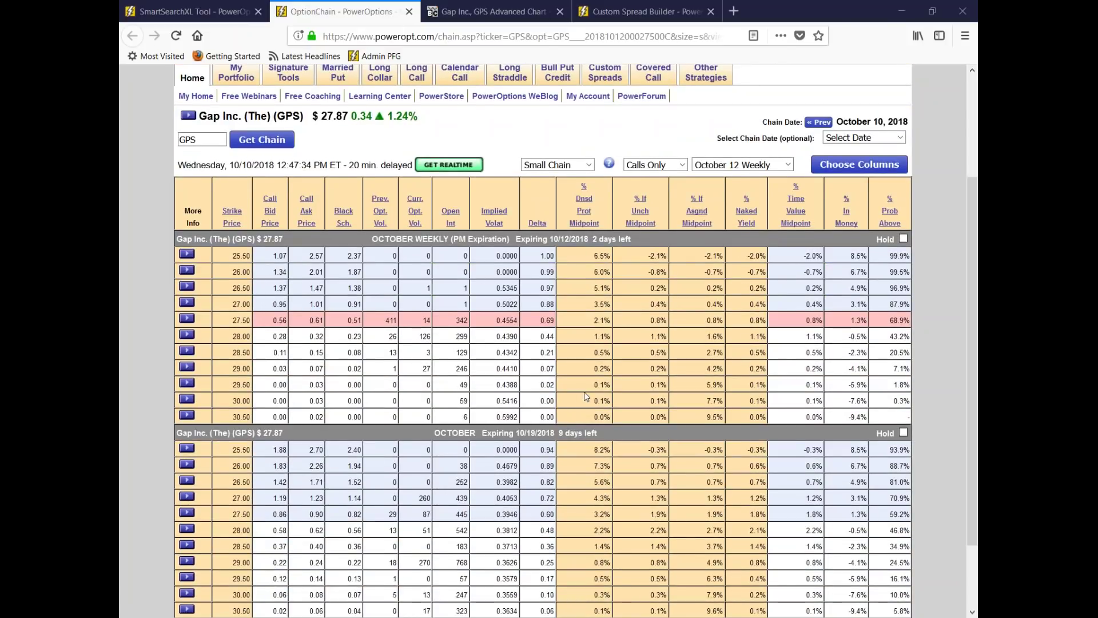
{"action": "scroll", "coordinate": [585, 395], "scroll_direction": "down", "scroll_amount": 2}
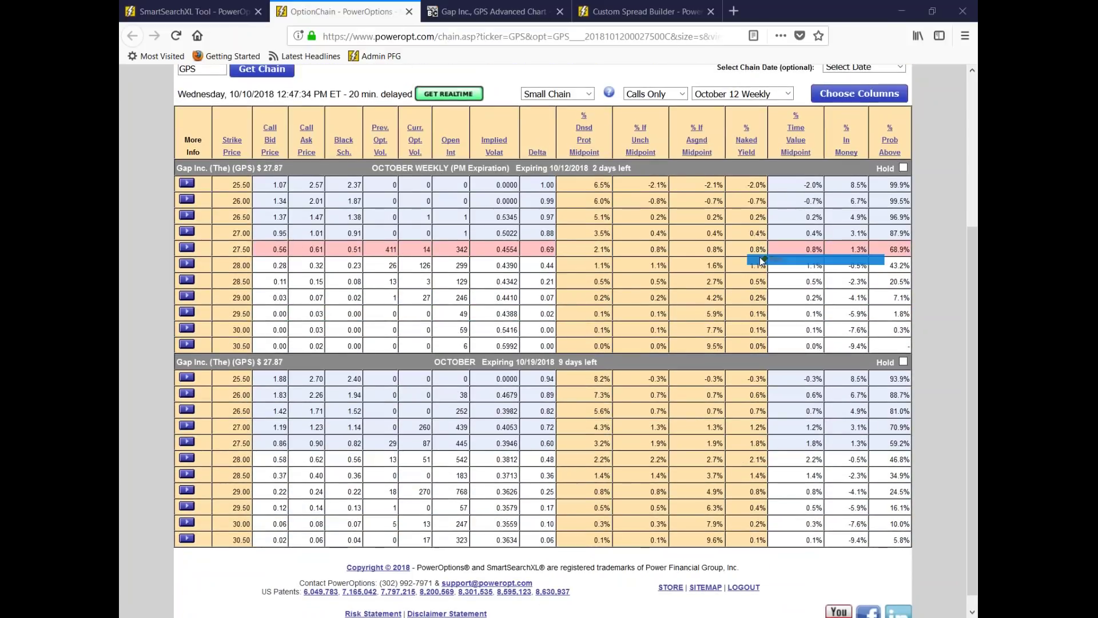
Step: Circle the protection and return column headings, the 27.50 and 27.00 weekly calls' % If Unchanged values, and the 27.00 call's bid and ask
{"action": "mouse_move", "coordinate": [727, 107]}
{"action": "left_mouse_down"}
{"action": "mouse_move", "coordinate": [570, 105]}
{"action": "mouse_move", "coordinate": [550, 163]}
{"action": "mouse_move", "coordinate": [650, 188]}
{"action": "mouse_move", "coordinate": [730, 117]}
{"action": "mouse_move", "coordinate": [714, 107]}
{"action": "left_mouse_up"}
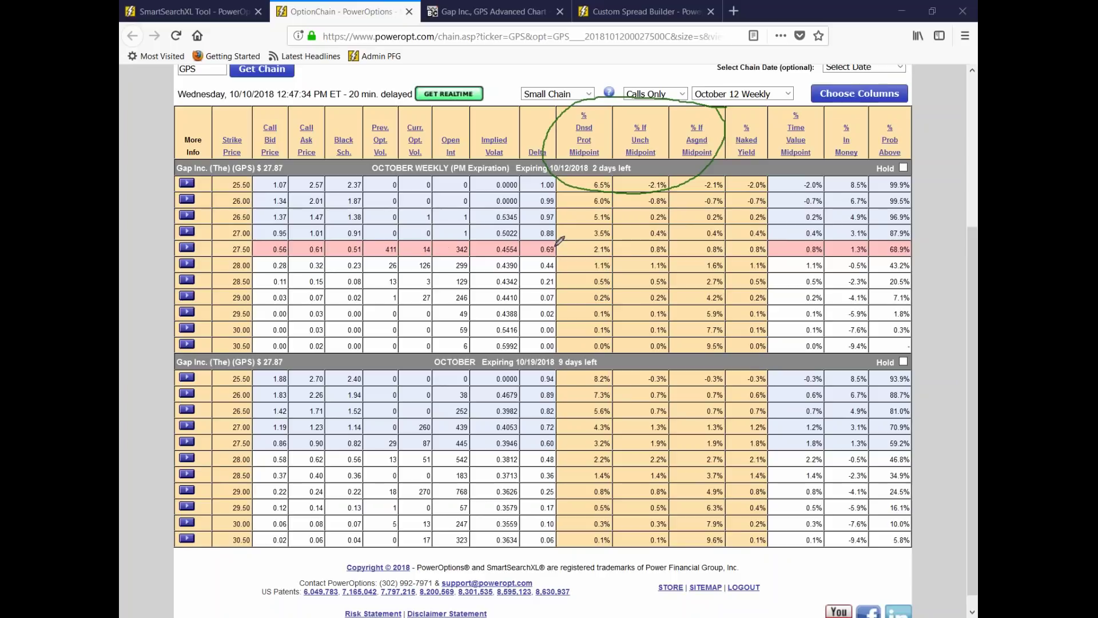
{"action": "mouse_move", "coordinate": [670, 248]}
{"action": "left_mouse_down"}
{"action": "mouse_move", "coordinate": [649, 235]}
{"action": "mouse_move", "coordinate": [636, 253]}
{"action": "mouse_move", "coordinate": [673, 254]}
{"action": "left_mouse_up"}
{"action": "mouse_move", "coordinate": [667, 221]}
{"action": "left_mouse_down"}
{"action": "mouse_move", "coordinate": [642, 232]}
{"action": "mouse_move", "coordinate": [676, 228]}
{"action": "left_mouse_up"}
{"action": "mouse_move", "coordinate": [310, 227]}
{"action": "left_mouse_down"}
{"action": "mouse_move", "coordinate": [266, 227]}
{"action": "mouse_move", "coordinate": [277, 240]}
{"action": "mouse_move", "coordinate": [337, 234]}
{"action": "mouse_move", "coordinate": [292, 227]}
{"action": "left_mouse_up"}
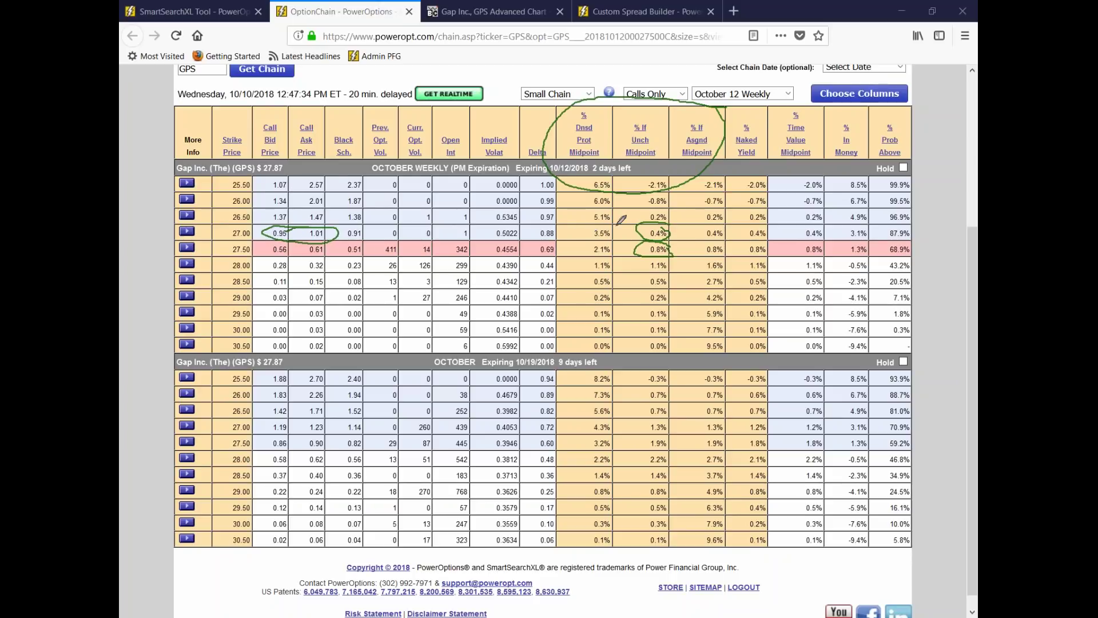
{"action": "left_click", "coordinate": [645, 234]}
{"action": "left_click", "coordinate": [589, 232]}
Step: Circle the 28.00 weekly call's prices and returns and the October 19 27.50 and 28.00 calls' returns, and clear the drawings
{"action": "mouse_move", "coordinate": [282, 253]}
{"action": "left_mouse_down"}
{"action": "mouse_move", "coordinate": [267, 269]}
{"action": "mouse_move", "coordinate": [338, 259]}
{"action": "mouse_move", "coordinate": [284, 247]}
{"action": "left_mouse_up"}
{"action": "left_click_drag", "start_coordinate": [578, 261], "coordinate": [675, 261]}
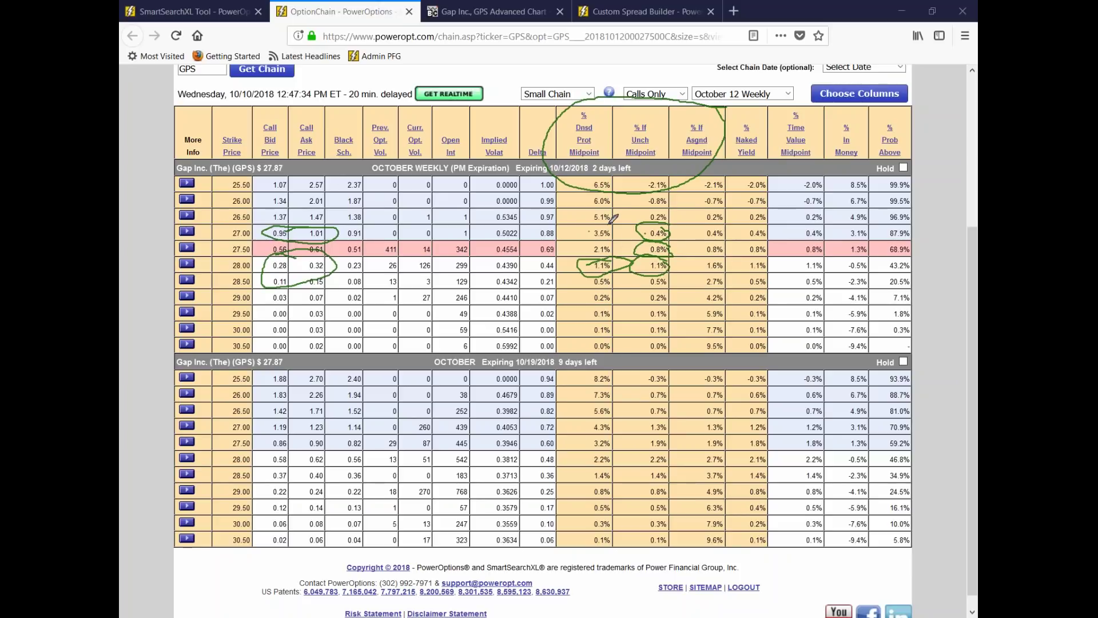
{"action": "mouse_move", "coordinate": [671, 433]}
{"action": "left_mouse_down"}
{"action": "mouse_move", "coordinate": [627, 426]}
{"action": "mouse_move", "coordinate": [600, 456]}
{"action": "mouse_move", "coordinate": [698, 457]}
{"action": "mouse_move", "coordinate": [668, 427]}
{"action": "left_mouse_up"}
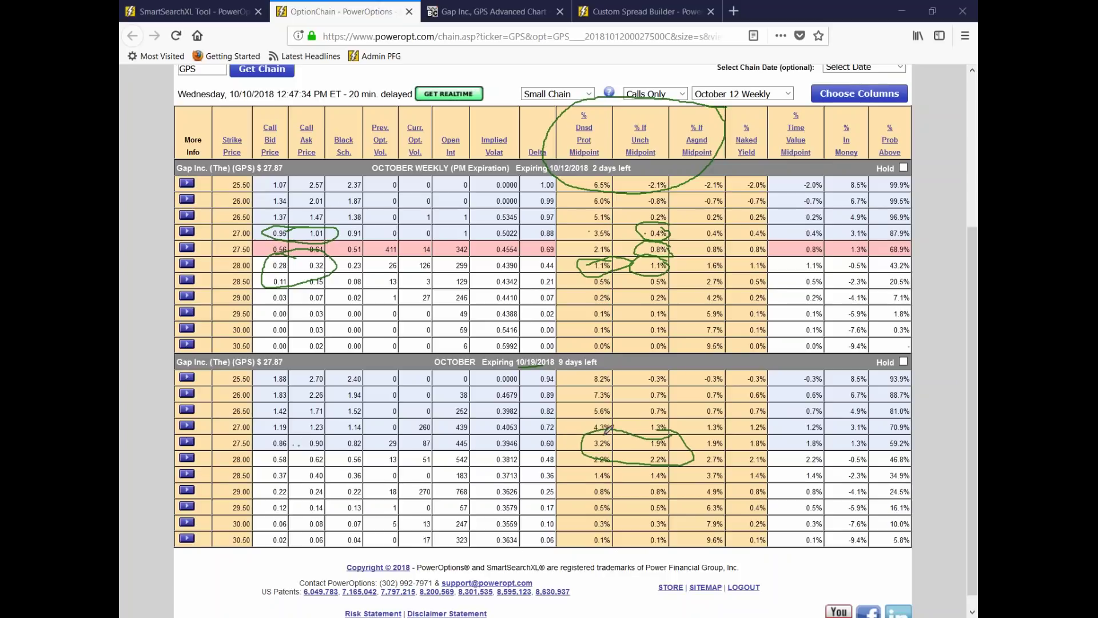
{"action": "left_click", "coordinate": [648, 443]}
{"action": "key", "text": "Escape"}
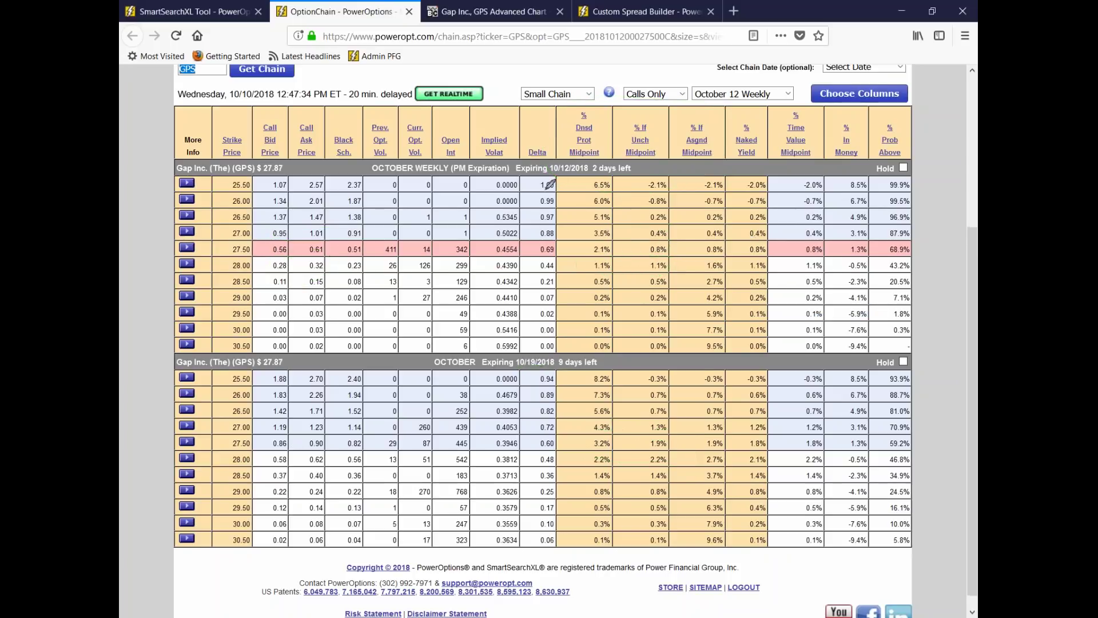
Step: Return to the covered call results, open the Profit/Loss chart for Gap Inc. and review its trade details and spread analysis
{"action": "left_click_drag", "start_coordinate": [271, 330], "coordinate": [289, 349]}
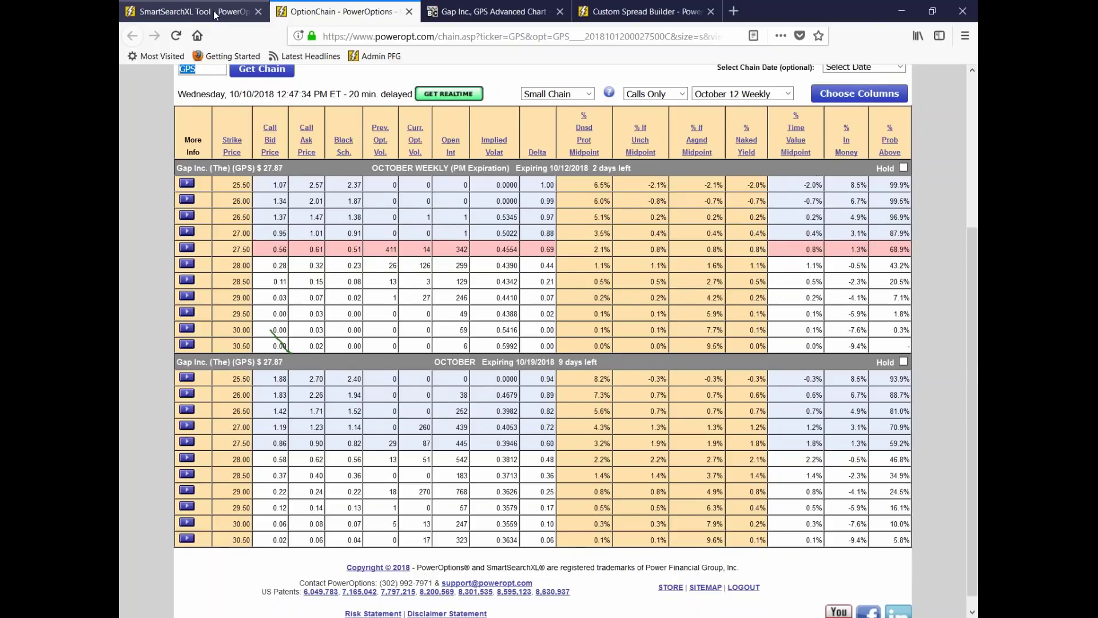
{"action": "left_click", "coordinate": [240, 12]}
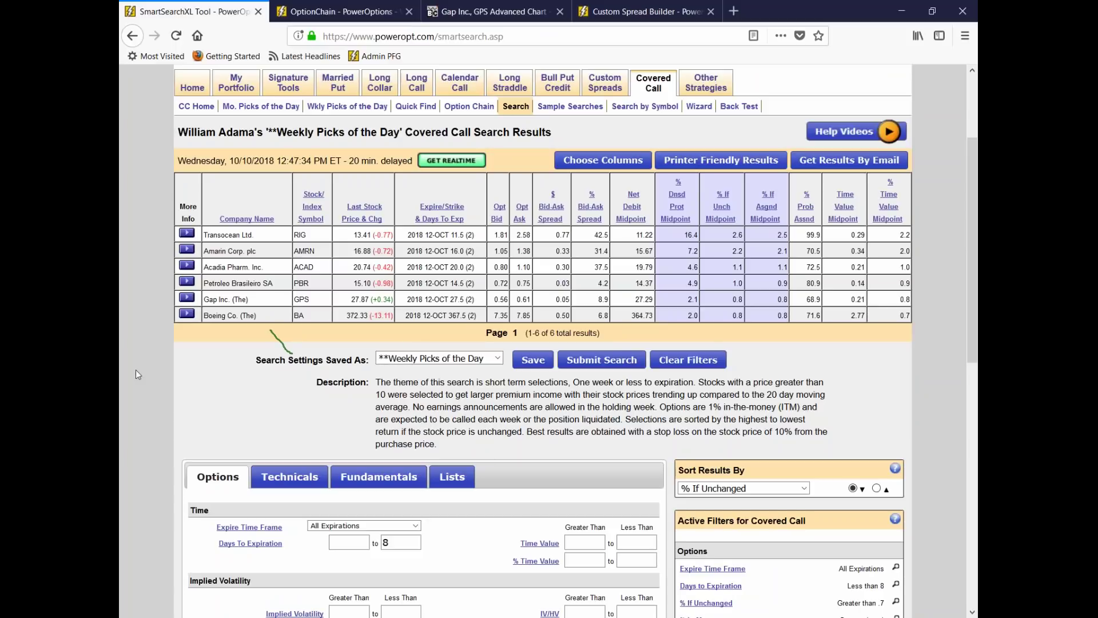
{"action": "left_click", "coordinate": [187, 297]}
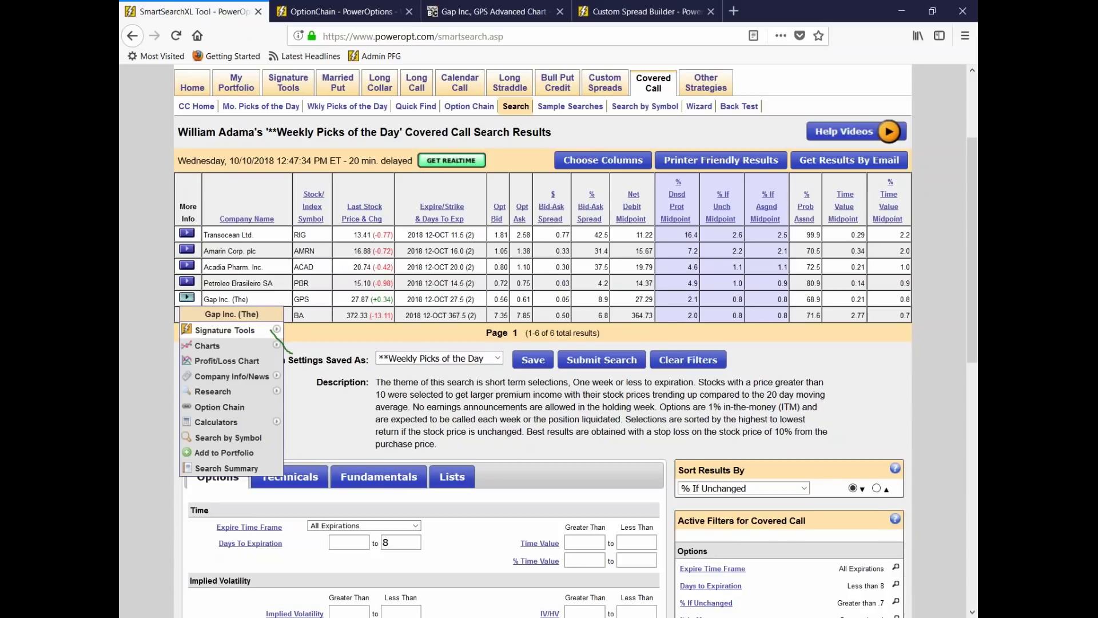
{"action": "left_click", "coordinate": [241, 366]}
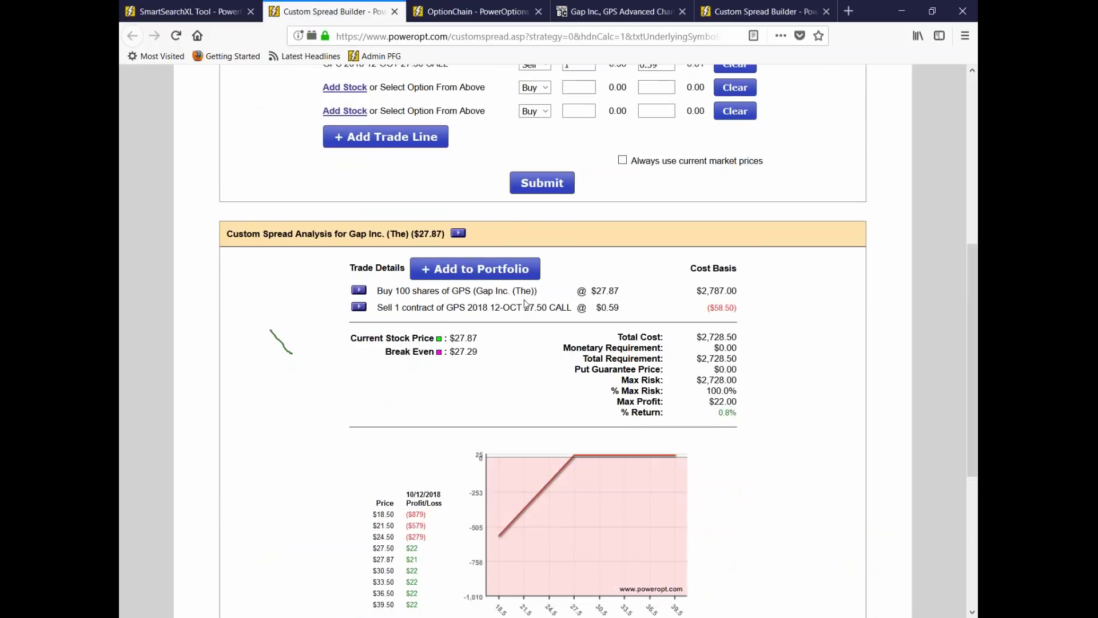
{"action": "scroll", "coordinate": [532, 306], "scroll_direction": "down", "scroll_amount": 2}
{"action": "scroll", "coordinate": [542, 311], "scroll_direction": "up", "scroll_amount": 6}
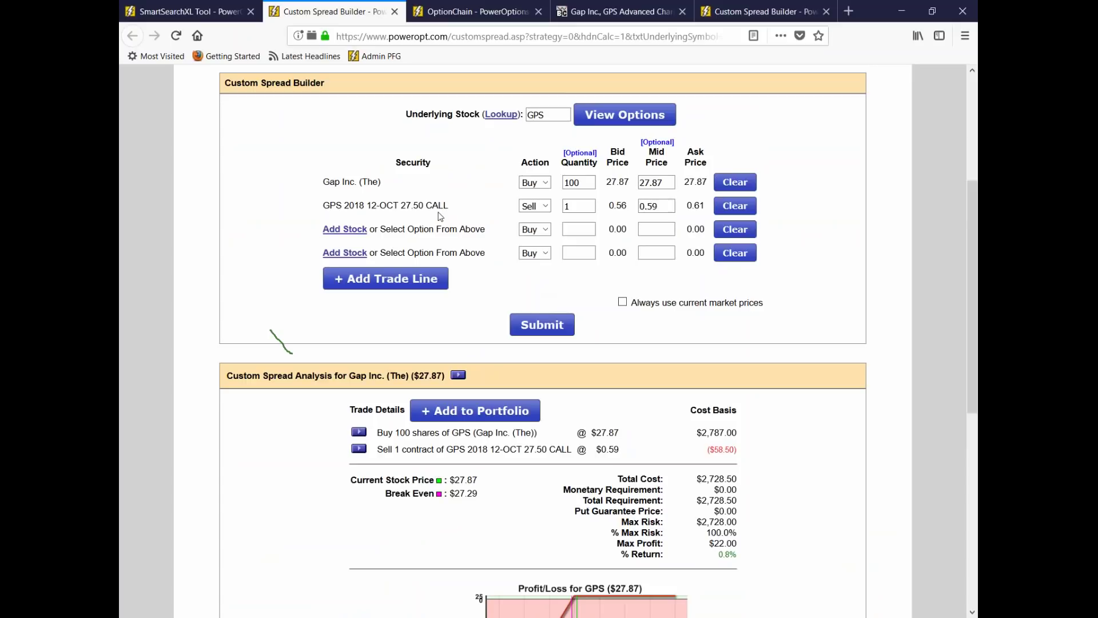
Step: Replace the October 12 27.50 call in the Gap Inc. spread with the October 19 2018 28.00 call
{"action": "double_click", "coordinate": [651, 206]}
{"action": "left_click", "coordinate": [722, 210]}
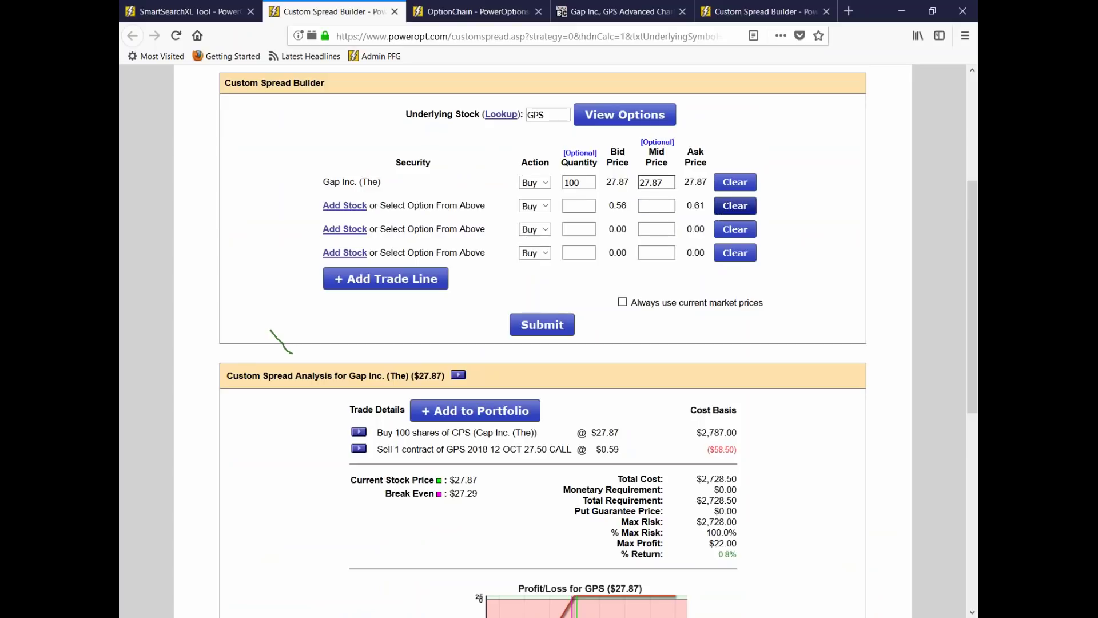
{"action": "left_click", "coordinate": [631, 120]}
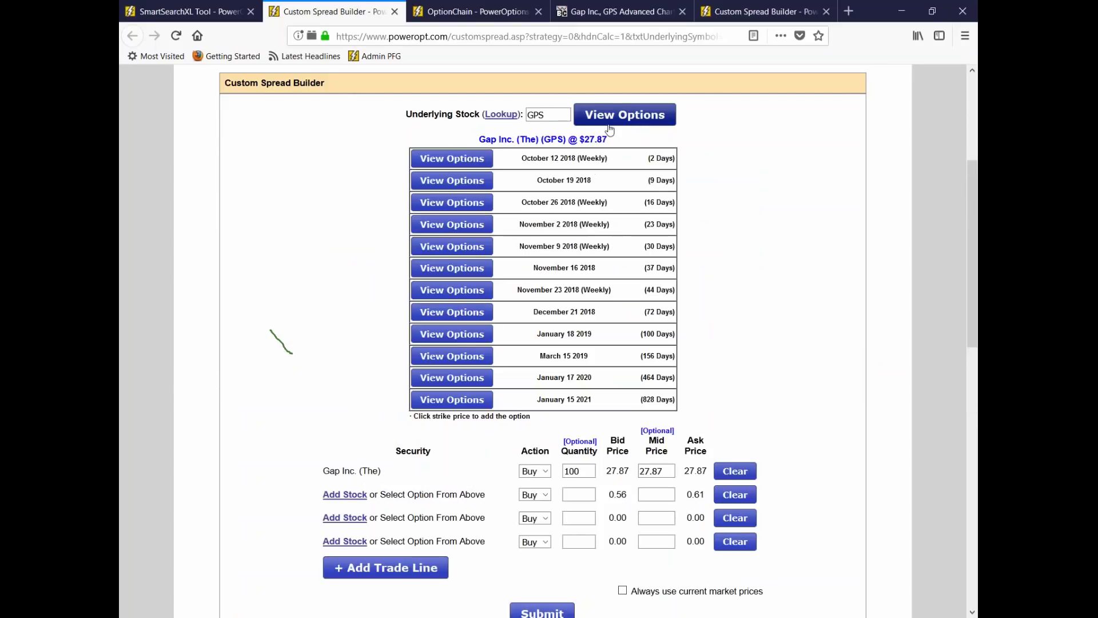
{"action": "left_click", "coordinate": [452, 181]}
{"action": "scroll", "coordinate": [543, 286], "scroll_direction": "down", "scroll_amount": 3}
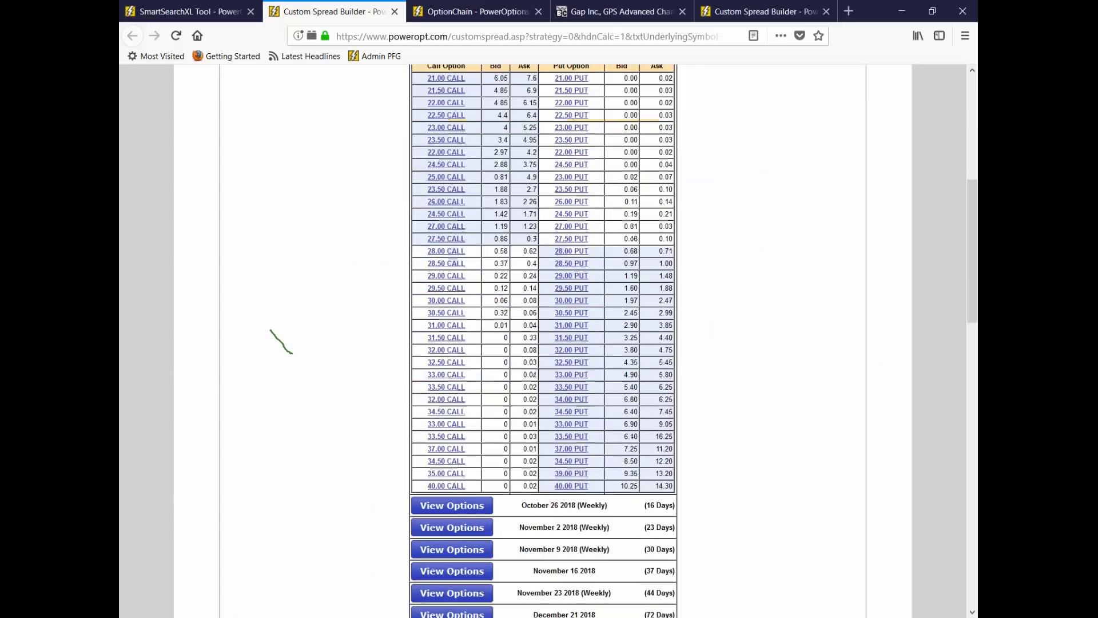
{"action": "left_click", "coordinate": [441, 254]}
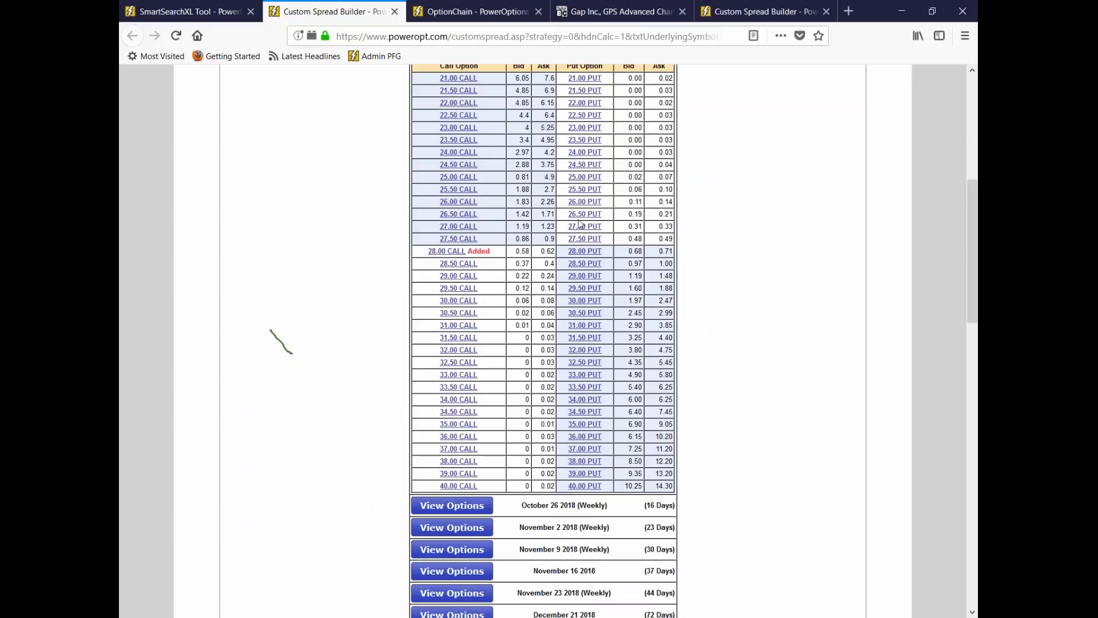
Step: Add the October 19 26.00 put to the Gap Inc. spread, set the 28.00 call to Sell and submit the trade
{"action": "left_click", "coordinate": [588, 201]}
{"action": "scroll", "coordinate": [612, 362], "scroll_direction": "down", "scroll_amount": 6}
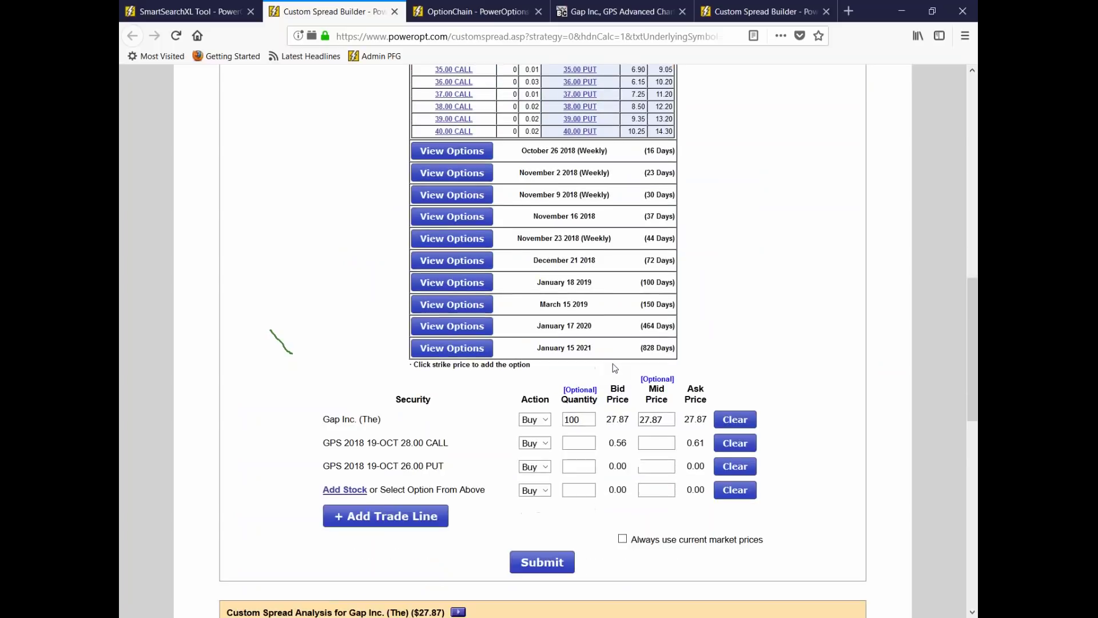
{"action": "scroll", "coordinate": [612, 363], "scroll_direction": "down", "scroll_amount": 2}
{"action": "left_click", "coordinate": [545, 301]}
{"action": "left_click", "coordinate": [542, 332]}
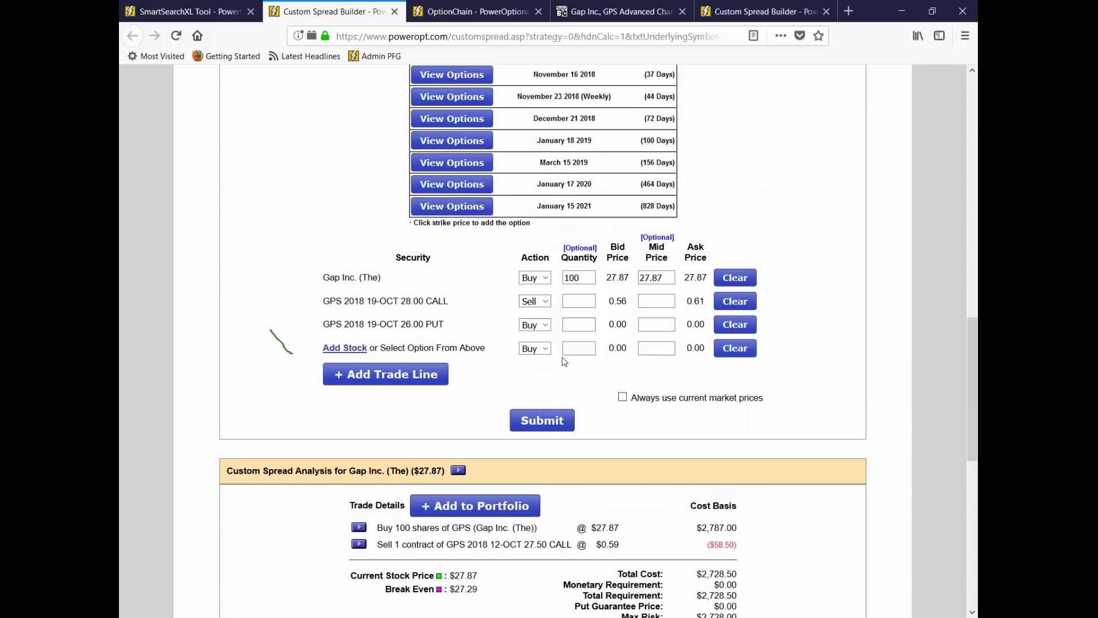
{"action": "left_click", "coordinate": [542, 332]}
{"action": "left_click", "coordinate": [562, 420]}
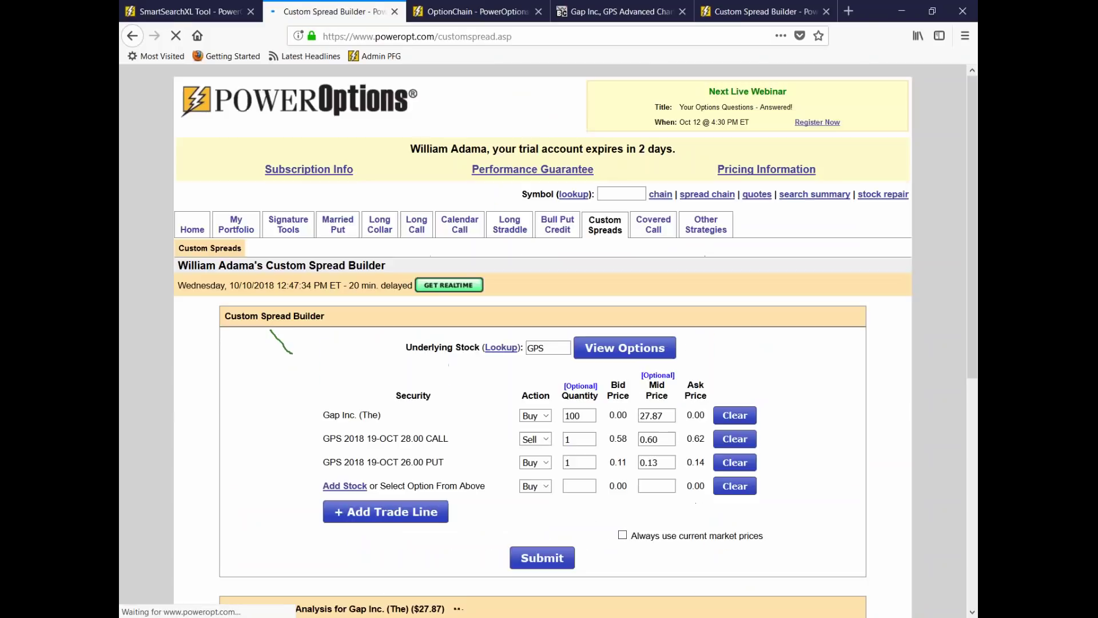
Step: Circle the % Return and % Max Risk values in the Gap Inc. spread analysis, and clear the drawings
{"action": "scroll", "coordinate": [562, 420], "scroll_direction": "down", "scroll_amount": 3}
{"action": "scroll", "coordinate": [712, 458], "scroll_direction": "down", "scroll_amount": 3}
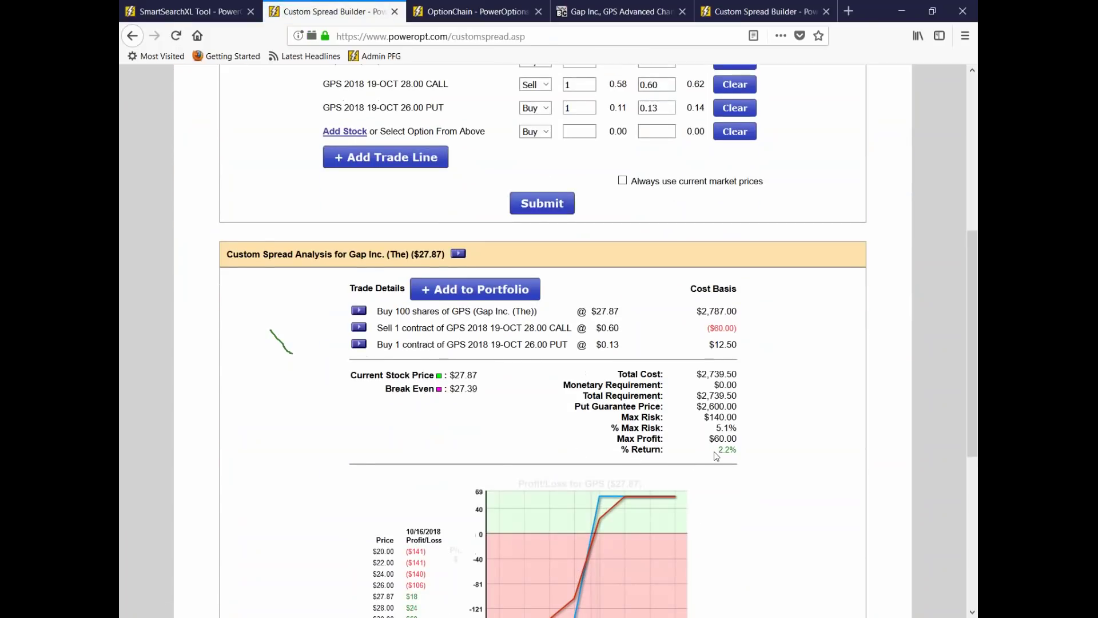
{"action": "left_click_drag", "start_coordinate": [738, 450], "coordinate": [712, 457]}
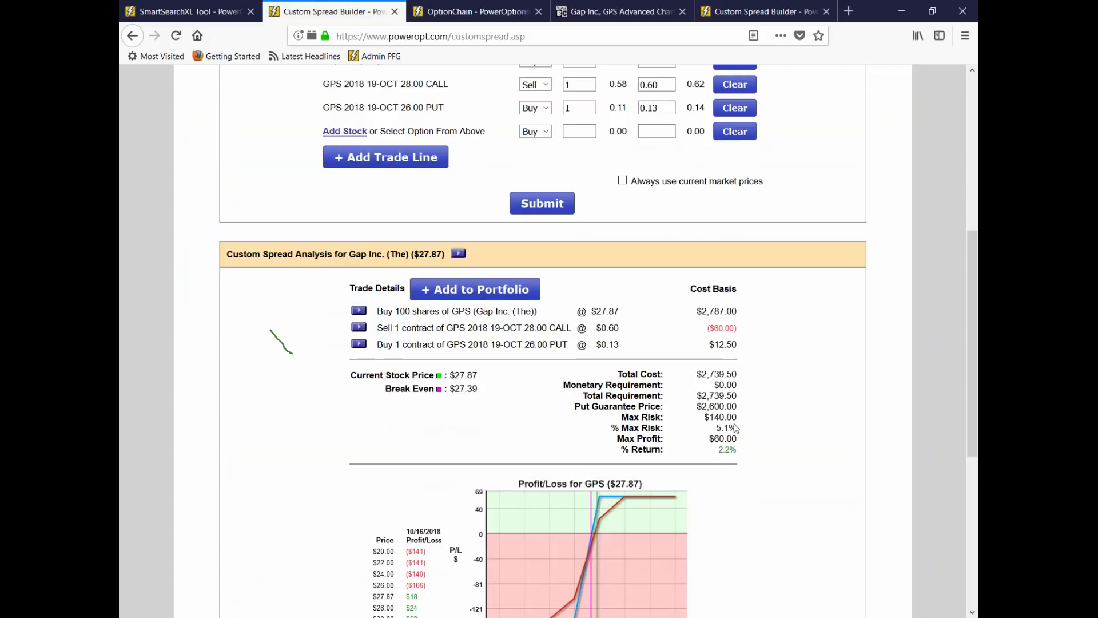
{"action": "left_click_drag", "start_coordinate": [610, 428], "coordinate": [722, 428]}
{"action": "left_click", "coordinate": [699, 470]}
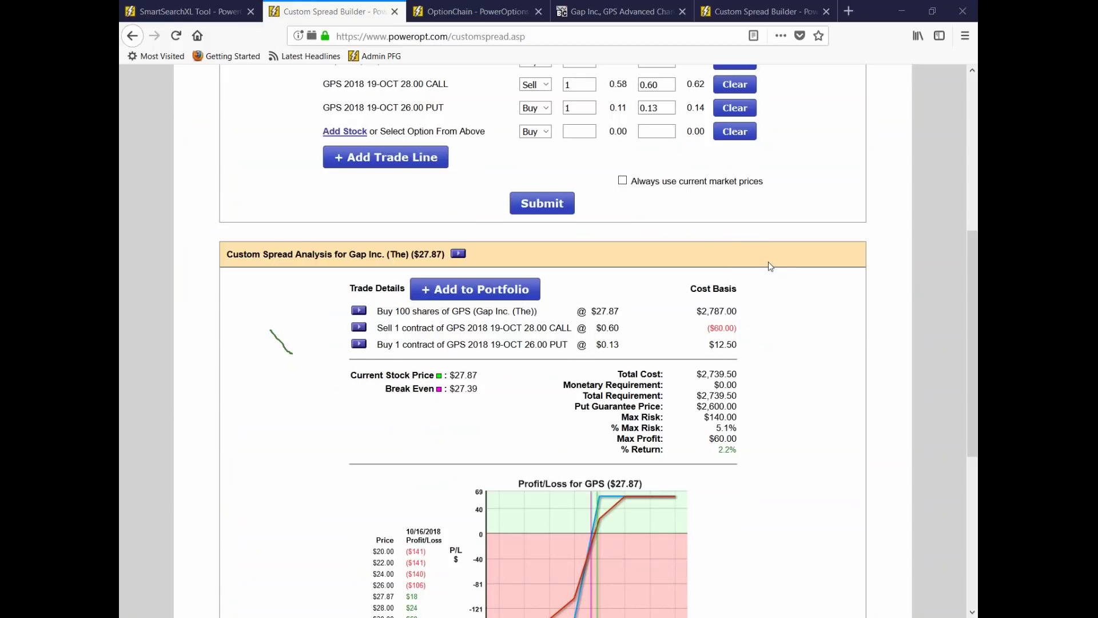
{"action": "mouse_move", "coordinate": [741, 423]}
{"action": "left_mouse_down"}
{"action": "mouse_move", "coordinate": [714, 430]}
{"action": "mouse_move", "coordinate": [735, 436]}
{"action": "mouse_move", "coordinate": [736, 421]}
{"action": "mouse_move", "coordinate": [725, 445]}
{"action": "mouse_move", "coordinate": [737, 467]}
{"action": "mouse_move", "coordinate": [736, 439]}
{"action": "left_mouse_up"}
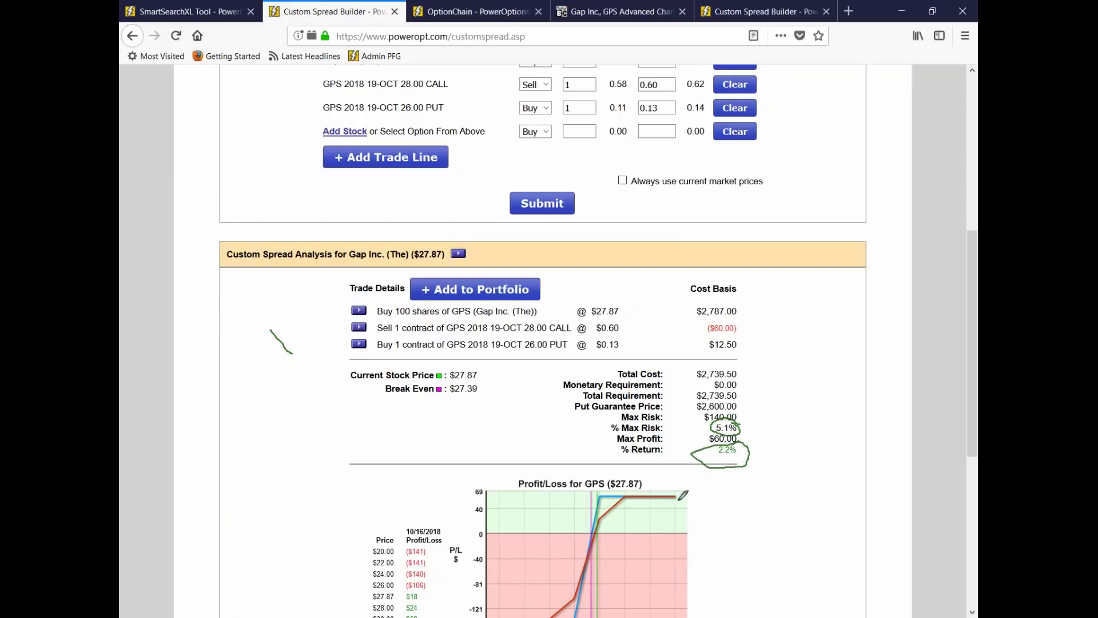
{"action": "mouse_move", "coordinate": [738, 445]}
{"action": "left_mouse_down"}
{"action": "mouse_move", "coordinate": [720, 450]}
{"action": "mouse_move", "coordinate": [738, 429]}
{"action": "left_mouse_up"}
{"action": "key", "text": "e"}
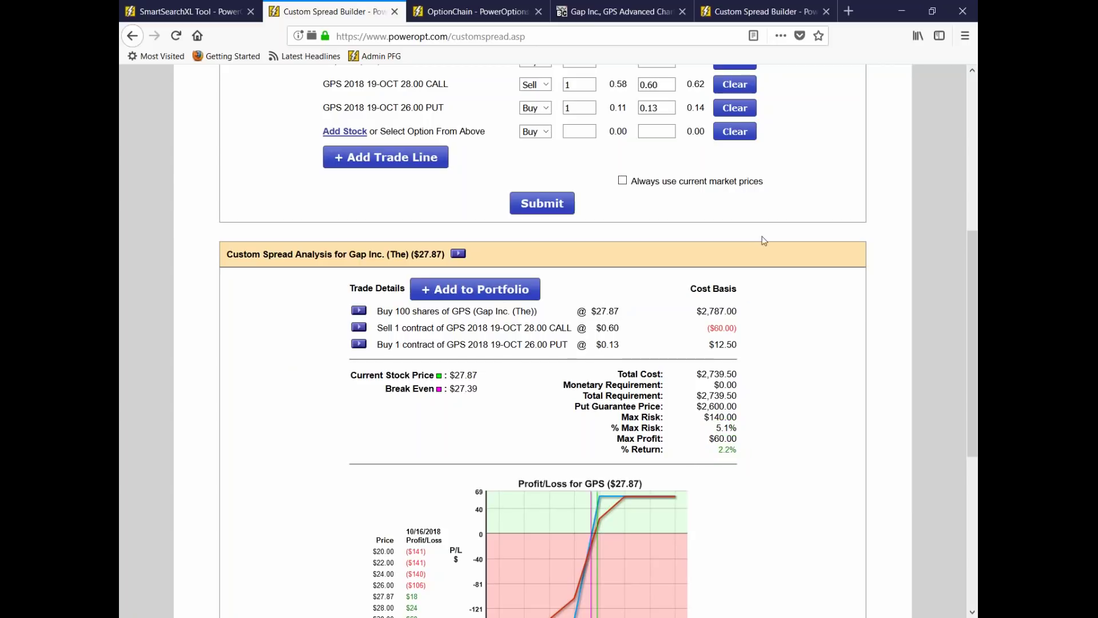
Step: Open the stock research for Gap Inc. and highlight its next earnings and last ex-dividend dates
{"action": "left_click", "coordinate": [458, 254]}
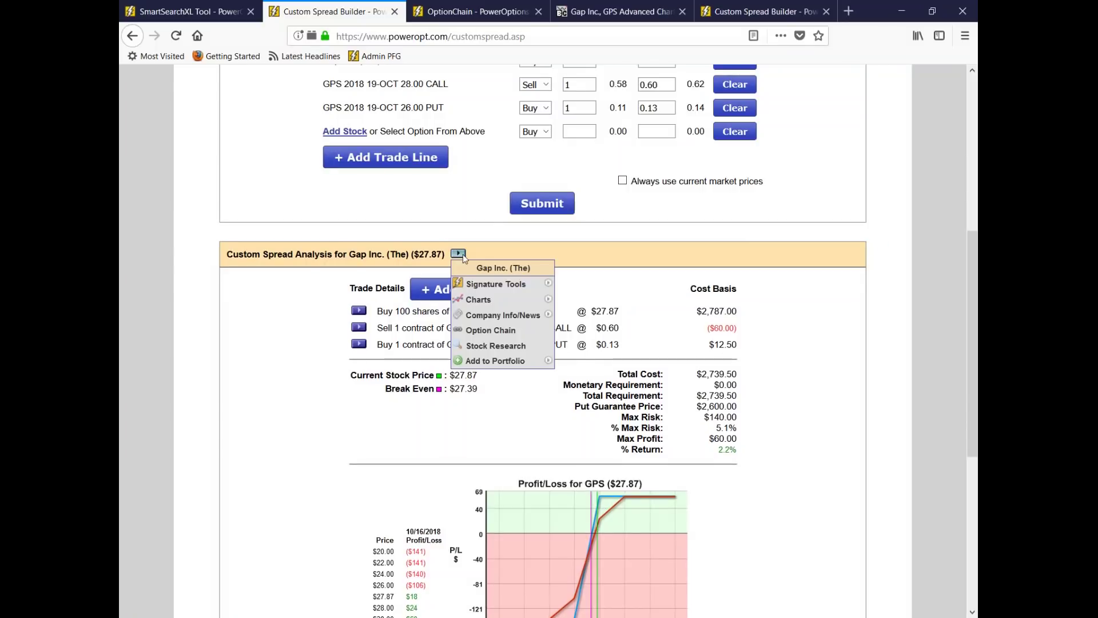
{"action": "left_click", "coordinate": [506, 346]}
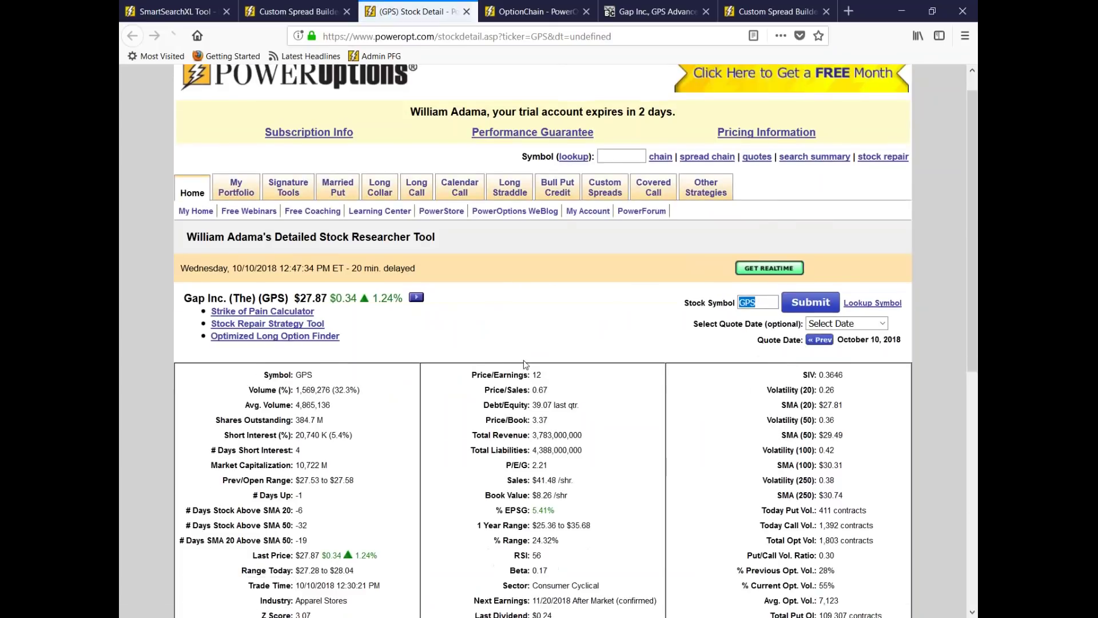
{"action": "scroll", "coordinate": [524, 363], "scroll_direction": "down", "scroll_amount": 4}
{"action": "left_click_drag", "start_coordinate": [524, 343], "coordinate": [662, 347]}
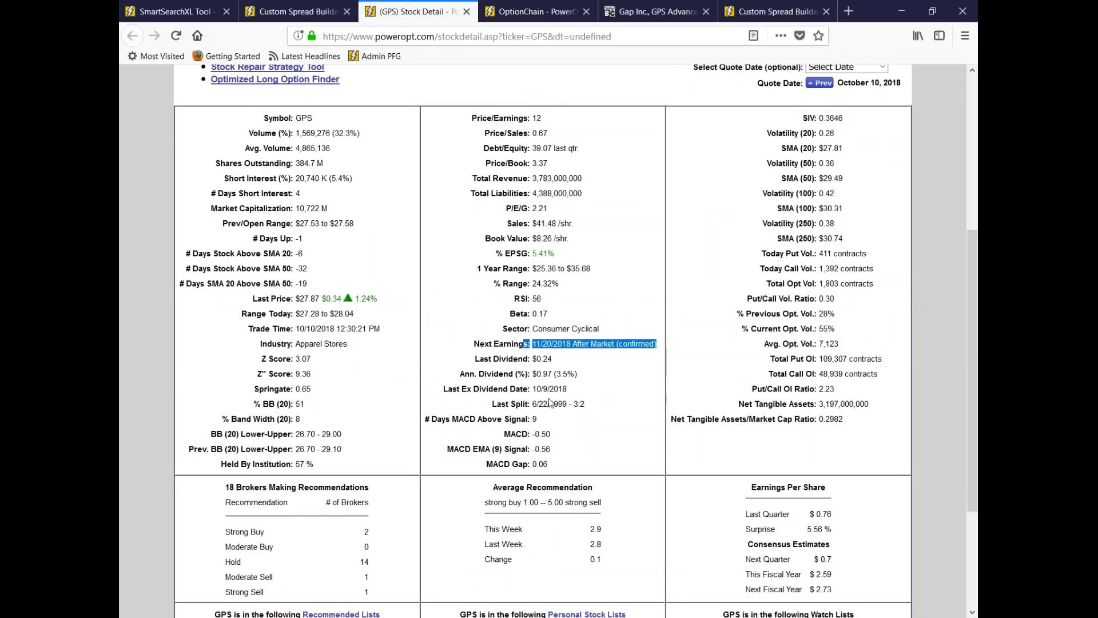
{"action": "left_click_drag", "start_coordinate": [531, 392], "coordinate": [587, 396]}
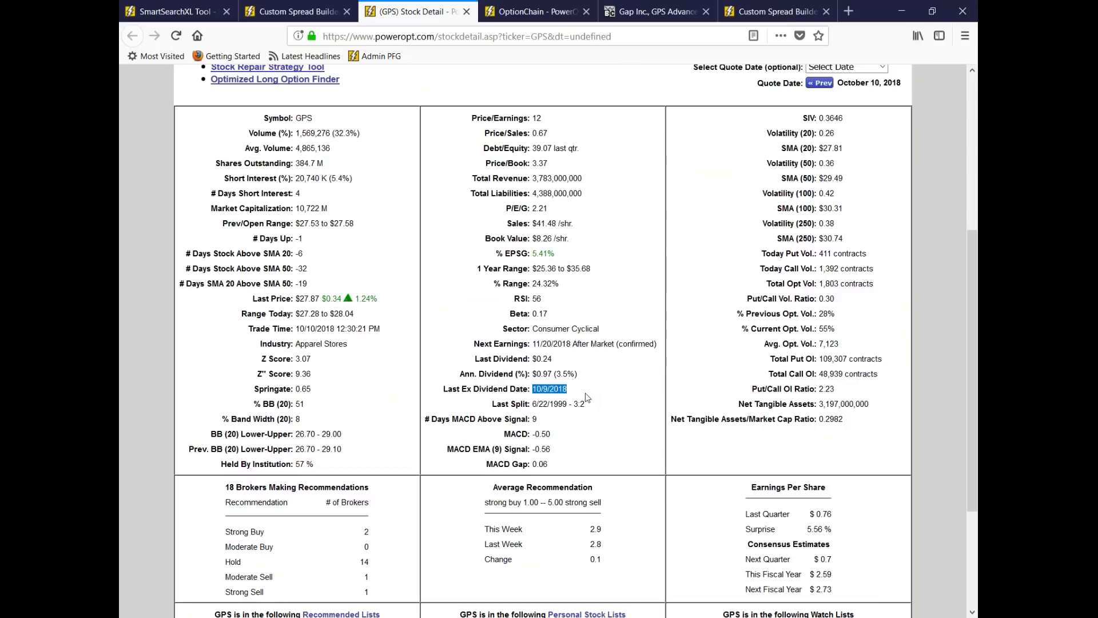
{"action": "scroll", "coordinate": [586, 395], "scroll_direction": "up", "scroll_amount": 5}
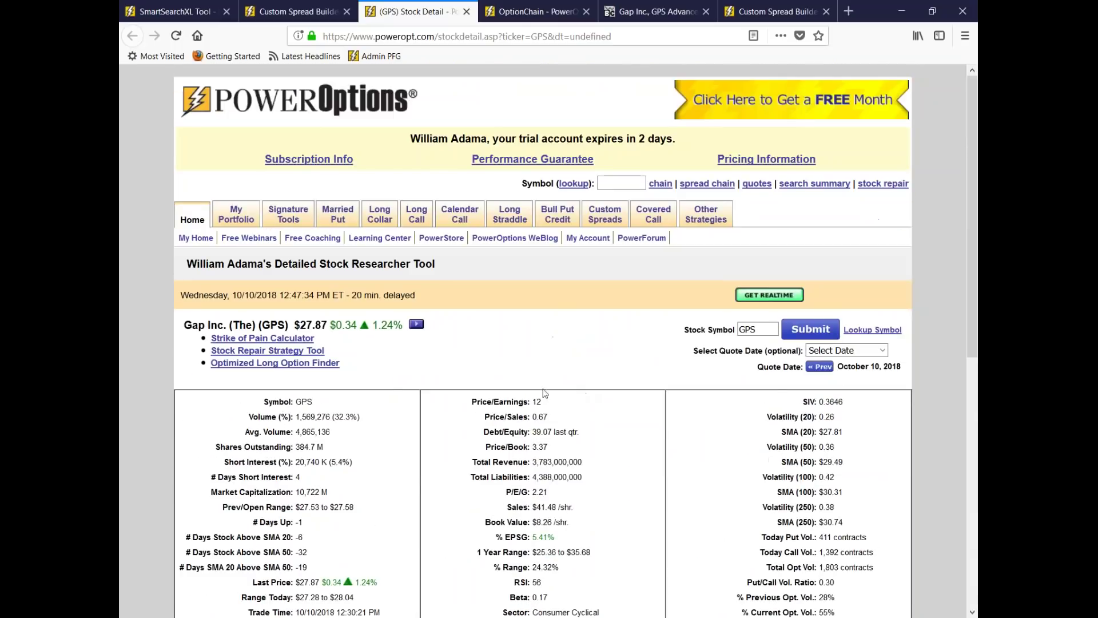
Step: Highlight Gap Inc.'s price change for the day and its Range Today value, and clear the selection
{"action": "left_click_drag", "start_coordinate": [330, 325], "coordinate": [356, 328]}
{"action": "scroll", "coordinate": [302, 454], "scroll_direction": "down", "scroll_amount": 4}
{"action": "left_click_drag", "start_coordinate": [296, 455], "coordinate": [360, 457]}
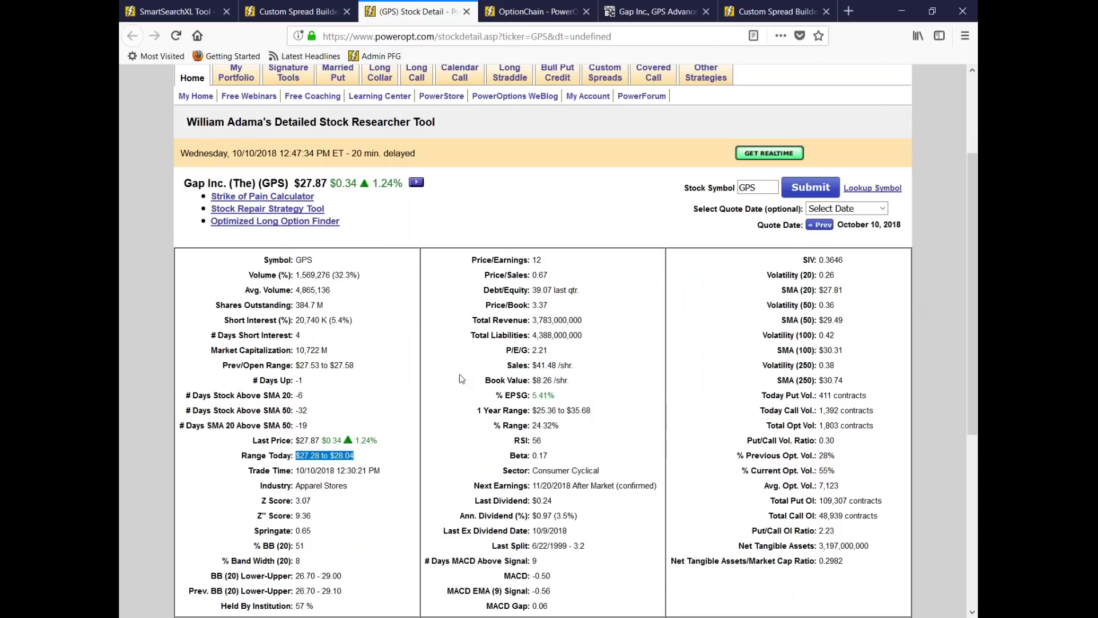
{"action": "left_click", "coordinate": [508, 215]}
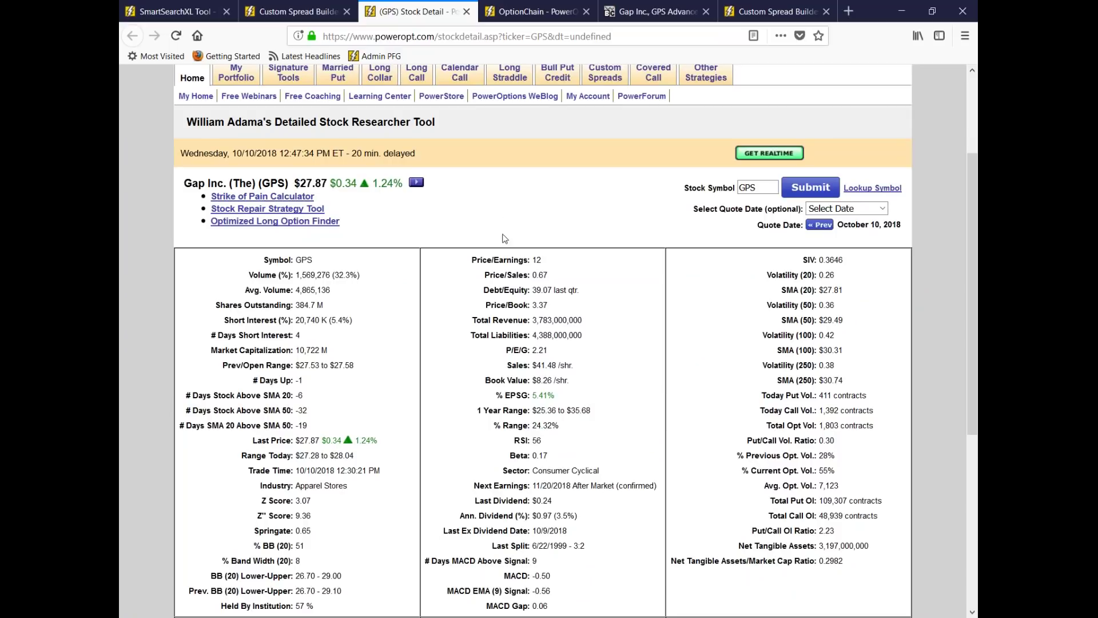
Step: Highlight the whole Last Ex Dividend Date line in Gap Inc.'s stock details
{"action": "scroll", "coordinate": [504, 241], "scroll_direction": "up", "scroll_amount": 2}
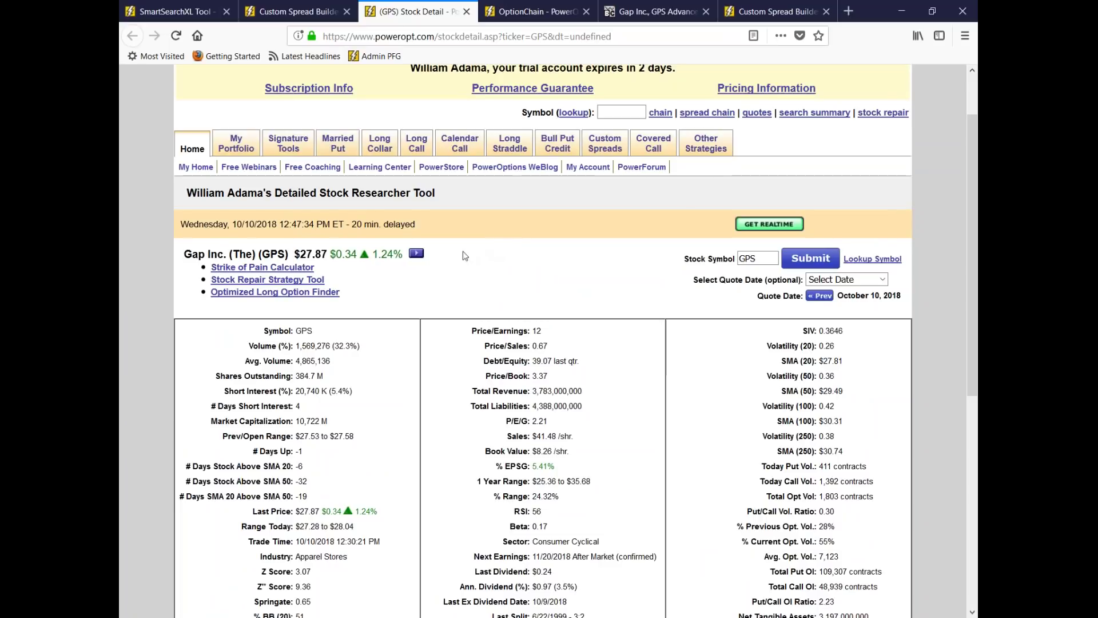
{"action": "scroll", "coordinate": [508, 276], "scroll_direction": "down", "scroll_amount": 1}
{"action": "scroll", "coordinate": [507, 275], "scroll_direction": "down", "scroll_amount": 2}
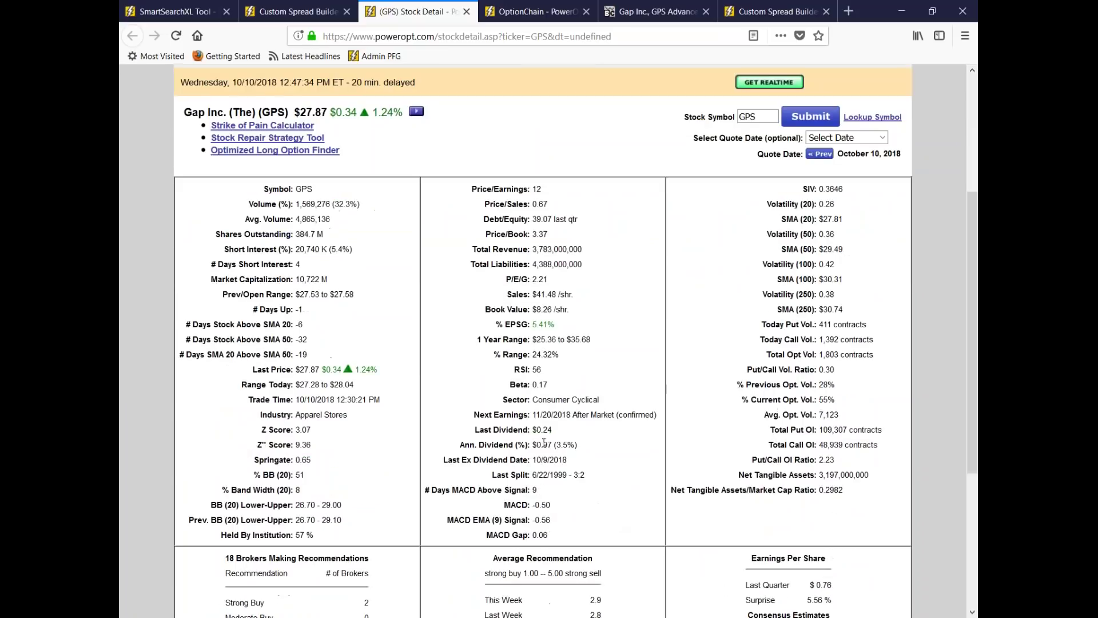
{"action": "left_click_drag", "start_coordinate": [444, 460], "coordinate": [572, 461]}
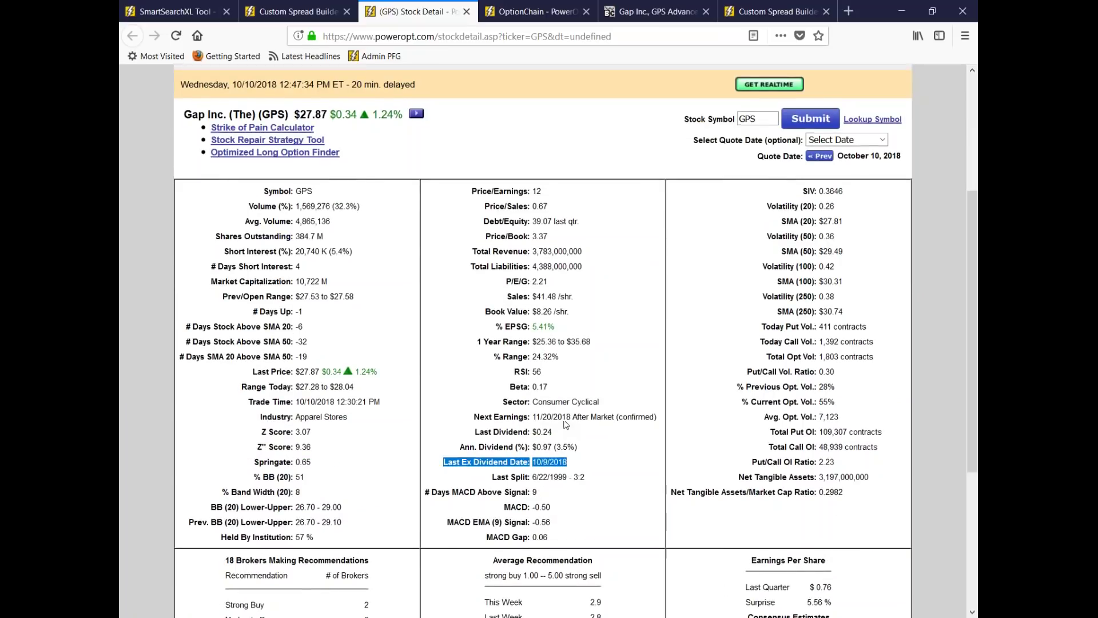
{"action": "scroll", "coordinate": [414, 217], "scroll_direction": "up", "scroll_amount": 1}
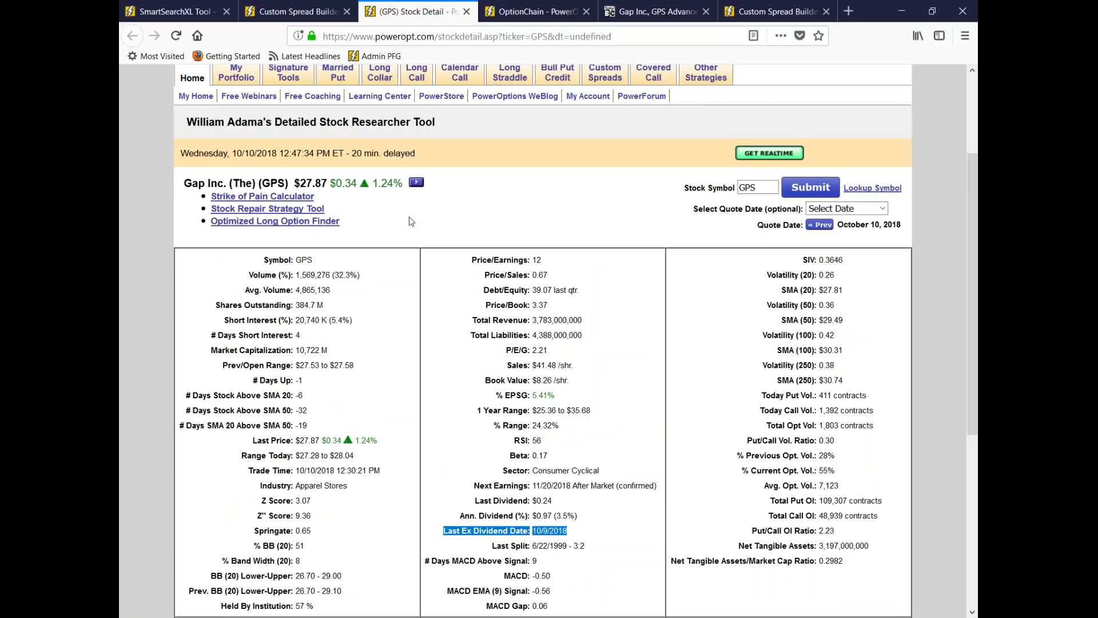
Step: Open the Strike of Pain calculator from the signature tools
{"action": "scroll", "coordinate": [411, 239], "scroll_direction": "up", "scroll_amount": 2}
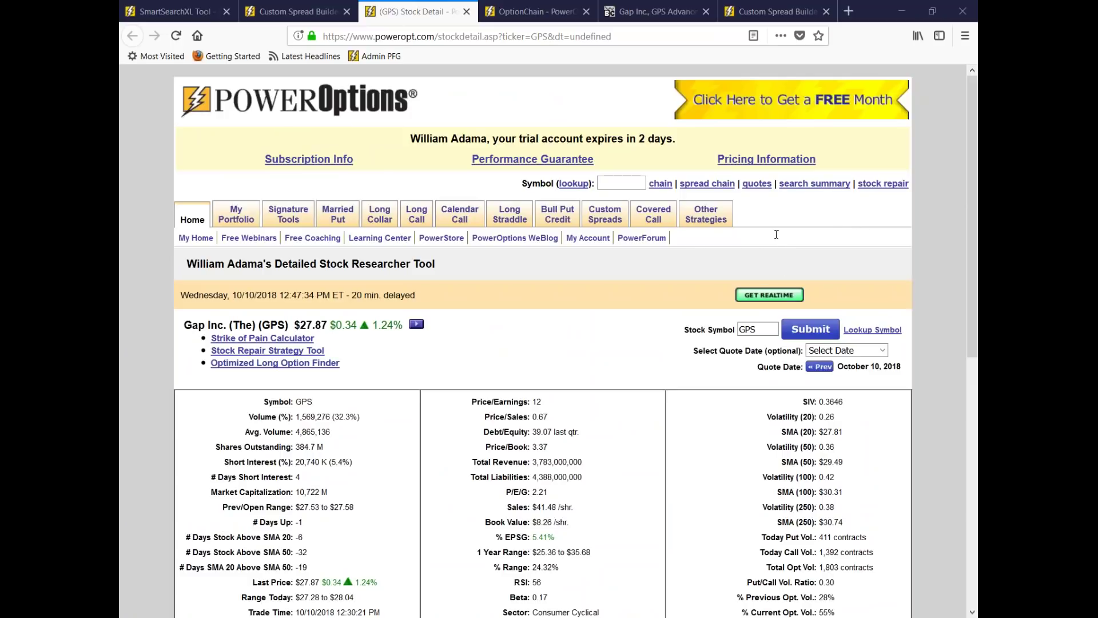
{"action": "mouse_move", "coordinate": [277, 217]}
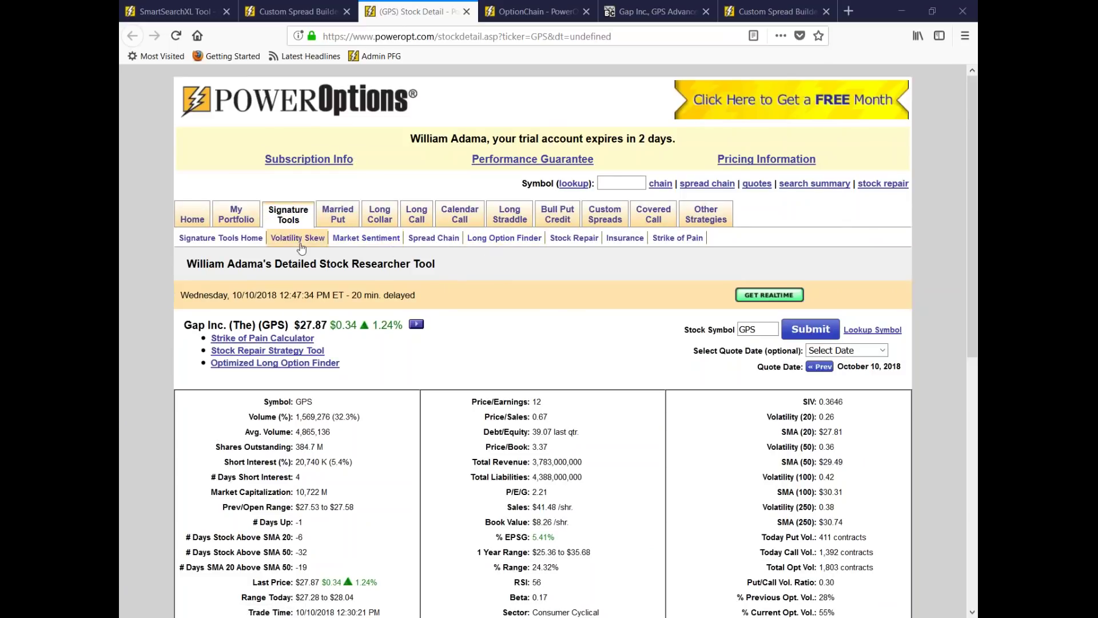
{"action": "left_click", "coordinate": [688, 239]}
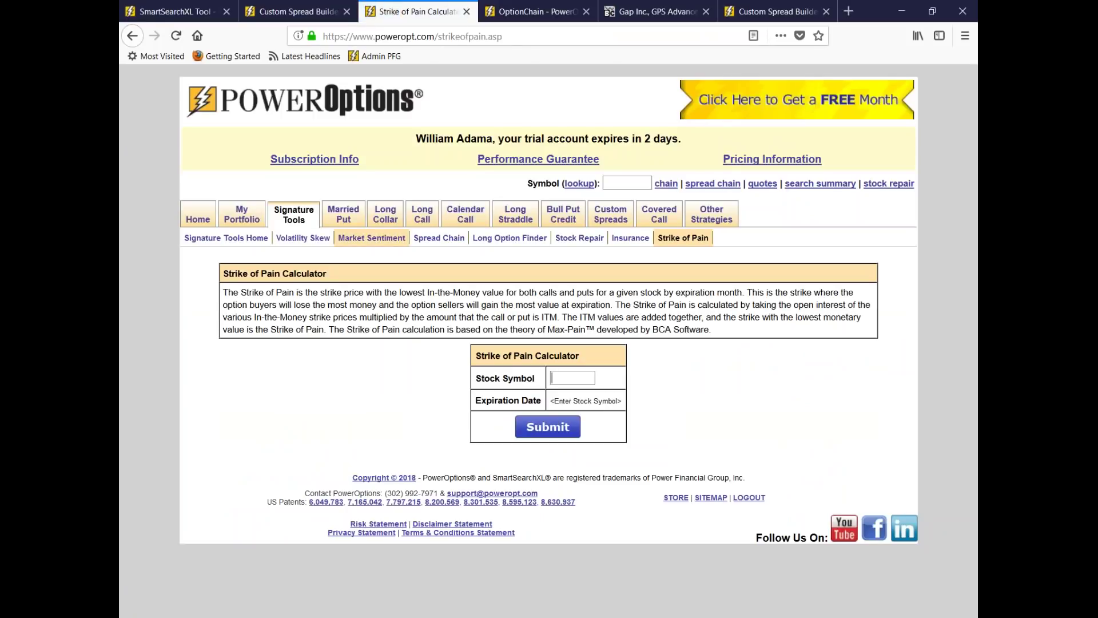
{"action": "triple_click", "coordinate": [400, 478]}
{"action": "right_click", "coordinate": [427, 271]}
{"action": "left_click", "coordinate": [207, 293]}
Step: Open the Free Webinars page, copy its web address and switch to the other window
{"action": "mouse_move", "coordinate": [191, 211]}
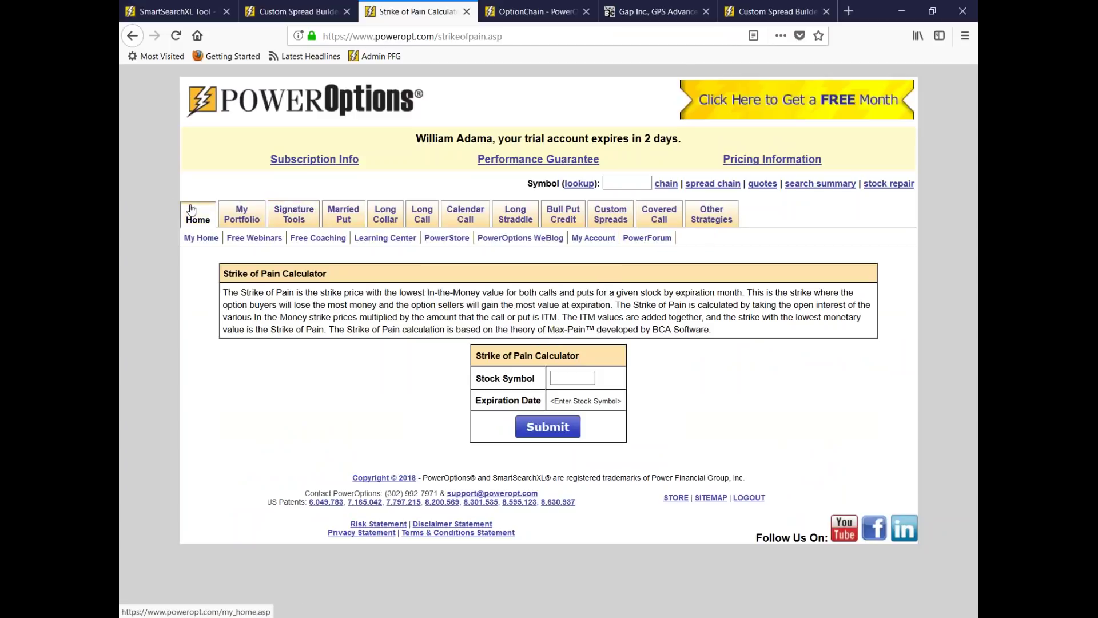
{"action": "left_click", "coordinate": [253, 238]}
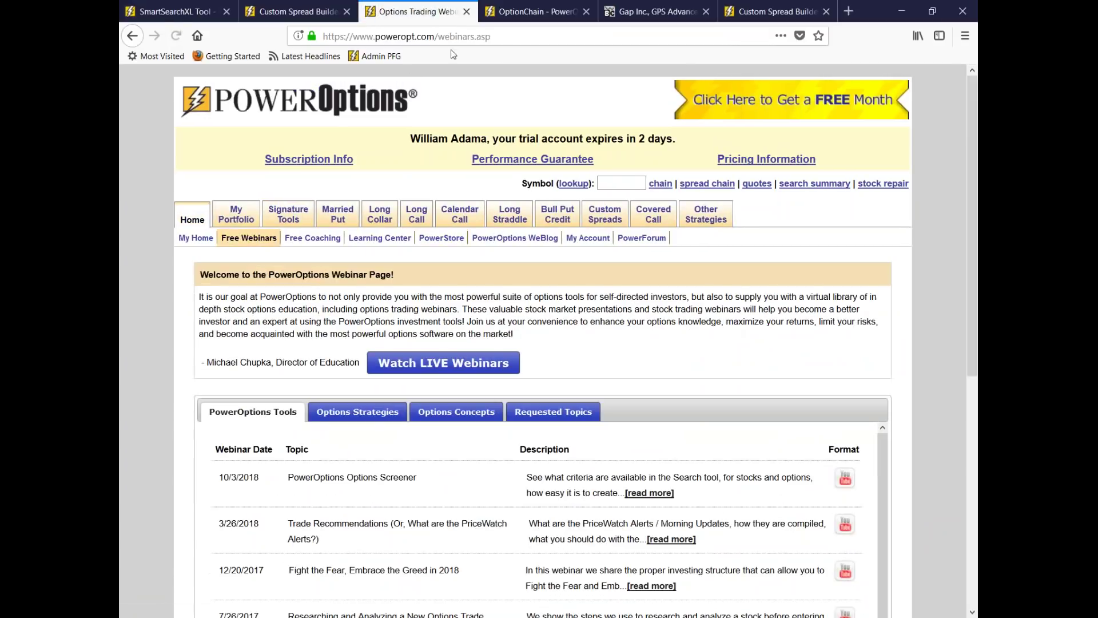
{"action": "left_click", "coordinate": [515, 39]}
{"action": "right_click", "coordinate": [515, 40]}
{"action": "left_click", "coordinate": [573, 78]}
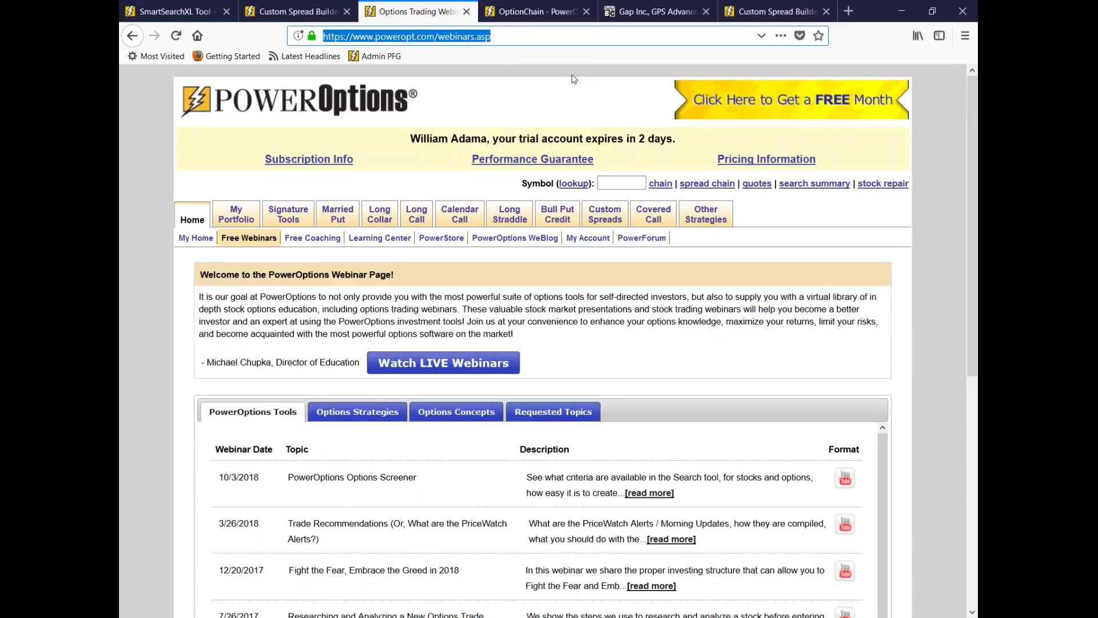
{"action": "key", "text": "alt+Tab"}
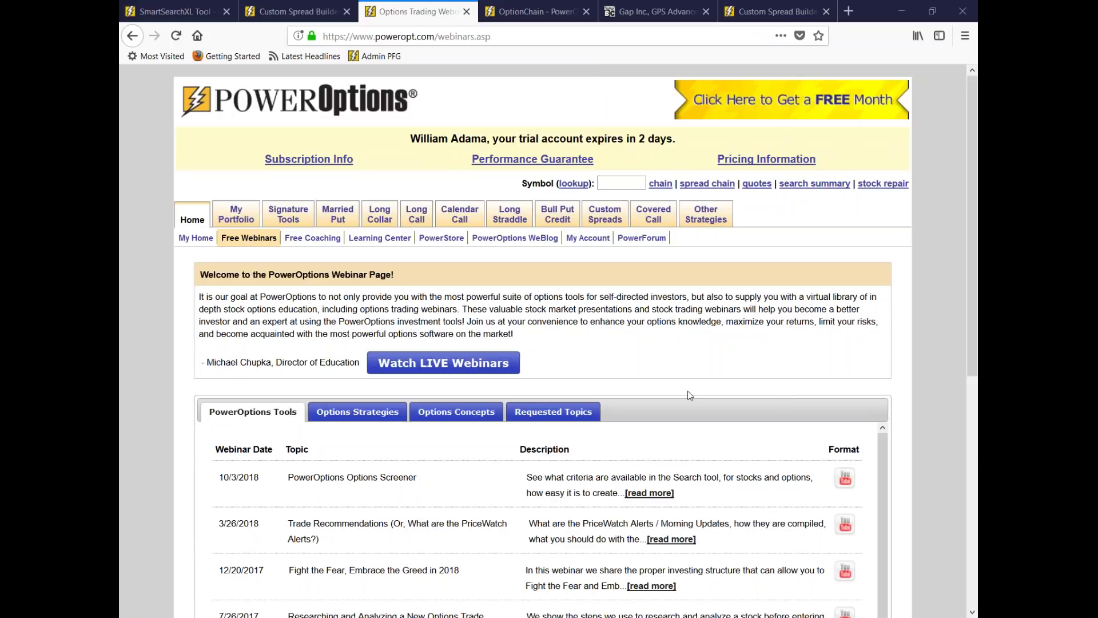
Step: Look through the recorded PowerOptions Tools webinars and highlight part of the 7/19/2017 search criteria topic
{"action": "scroll", "coordinate": [607, 319], "scroll_direction": "down", "scroll_amount": 3}
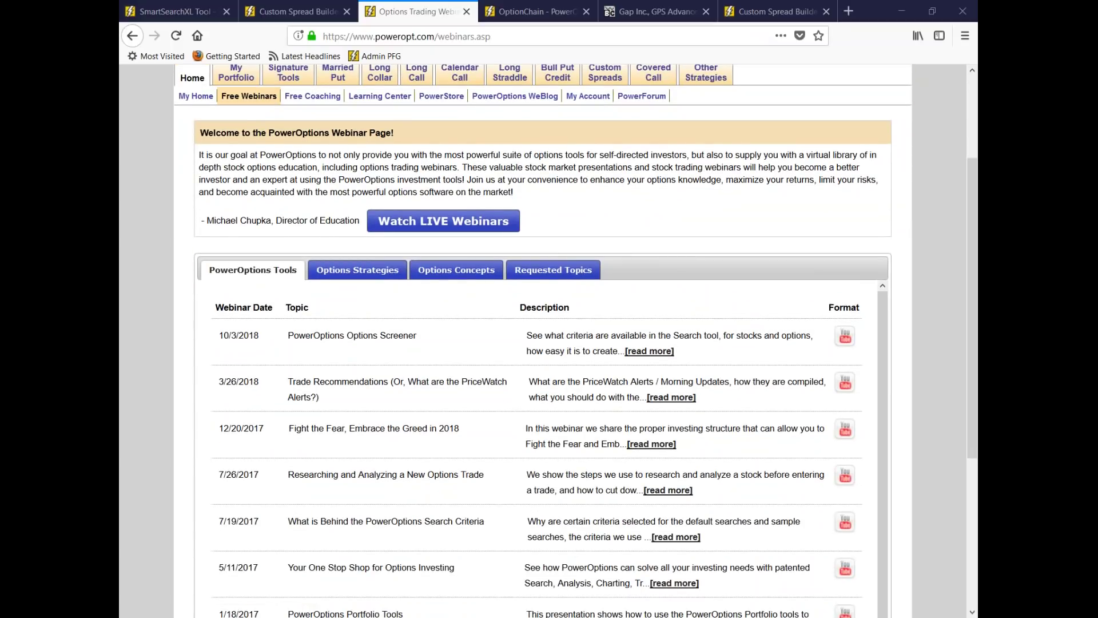
{"action": "scroll", "coordinate": [470, 327], "scroll_direction": "down", "scroll_amount": 1}
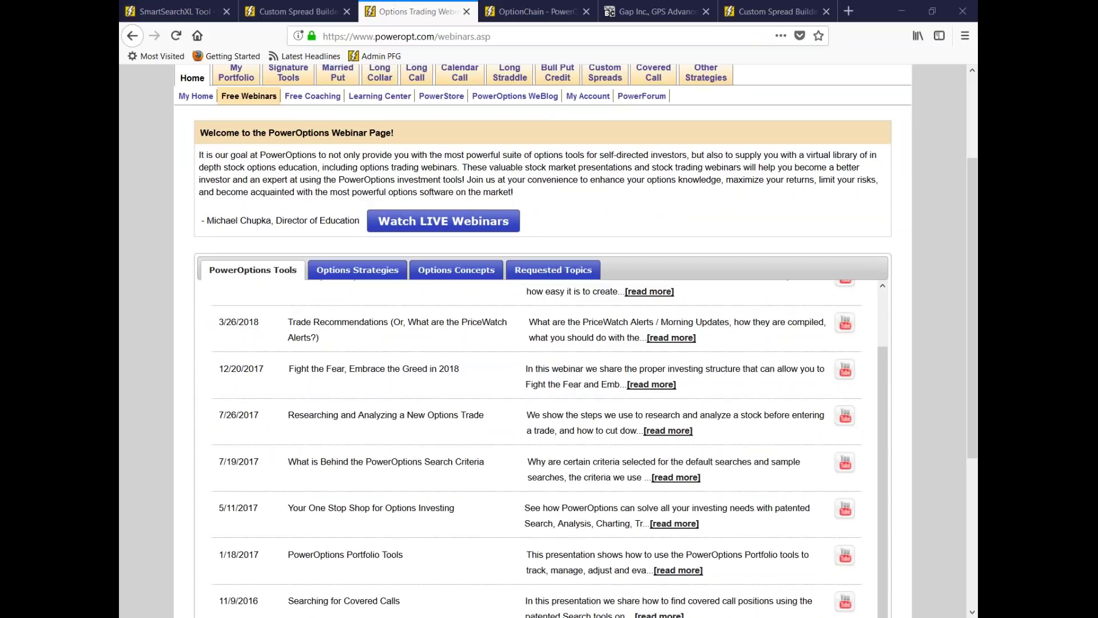
{"action": "scroll", "coordinate": [372, 478], "scroll_direction": "down", "scroll_amount": 2}
{"action": "scroll", "coordinate": [372, 478], "scroll_direction": "up", "scroll_amount": 4}
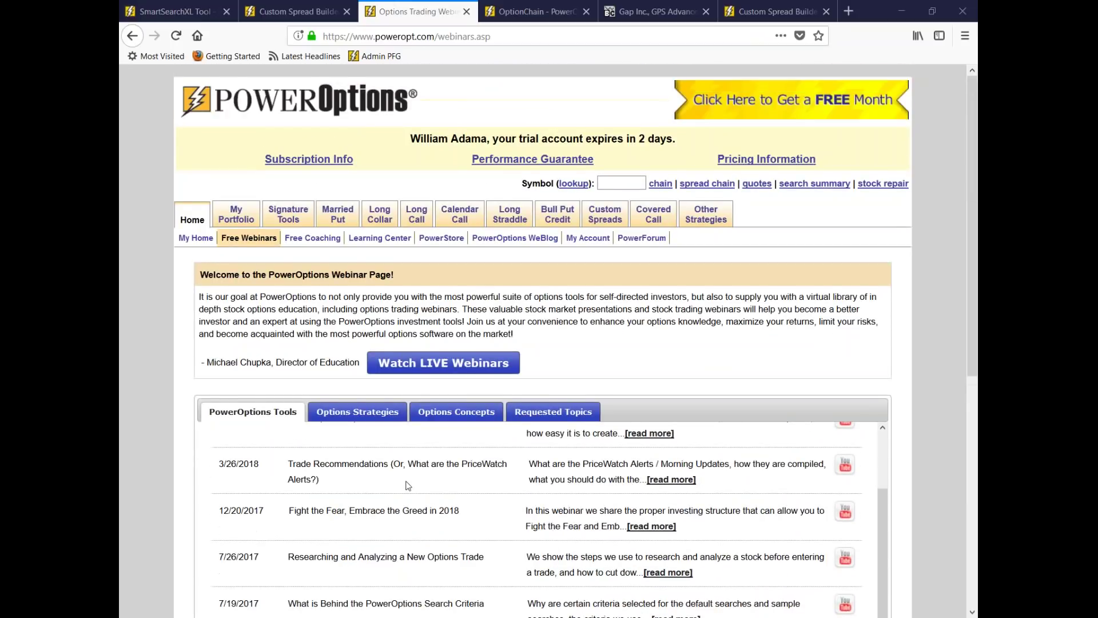
{"action": "scroll", "coordinate": [402, 484], "scroll_direction": "down", "scroll_amount": 3}
{"action": "left_click_drag", "start_coordinate": [385, 415], "coordinate": [456, 414]}
{"action": "scroll", "coordinate": [456, 414], "scroll_direction": "down", "scroll_amount": 4}
{"action": "left_click", "coordinate": [388, 254]}
{"action": "left_click_drag", "start_coordinate": [388, 254], "coordinate": [449, 251]}
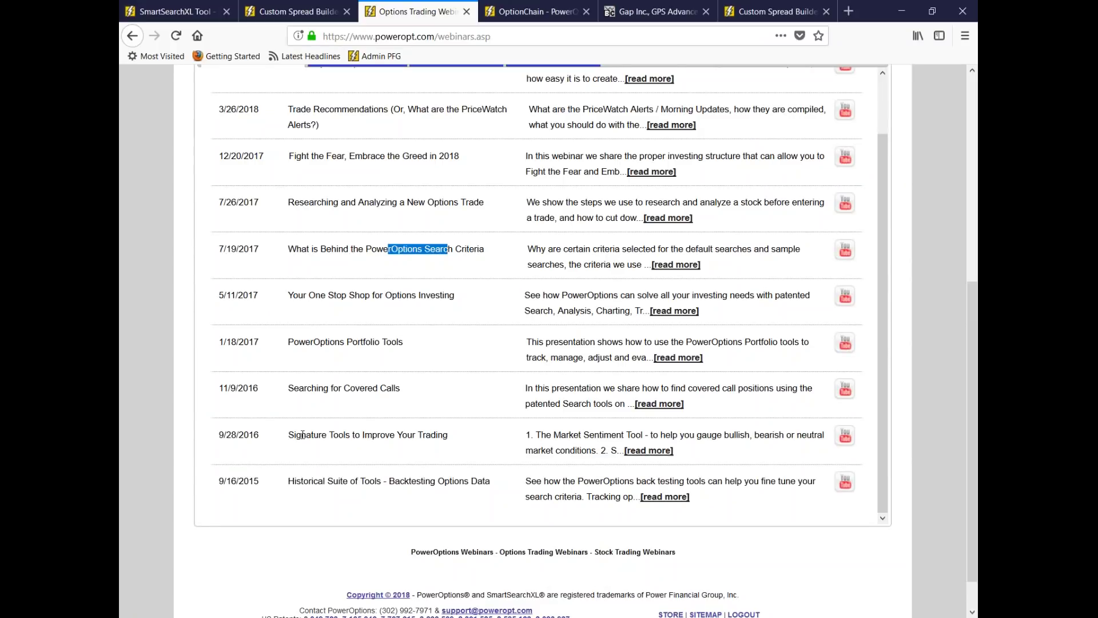
Step: Highlight the 9/28/2016 "Signature Tools to Improve Your Trading" webinar and expand its full description to read it
{"action": "left_click_drag", "start_coordinate": [288, 437], "coordinate": [500, 441]}
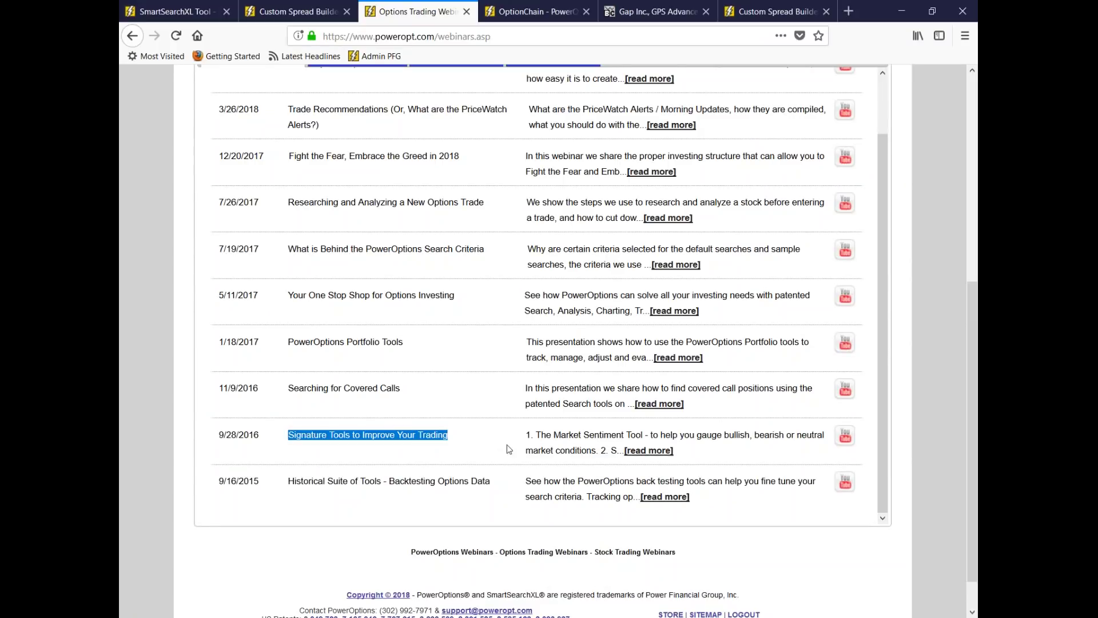
{"action": "left_click", "coordinate": [661, 456]}
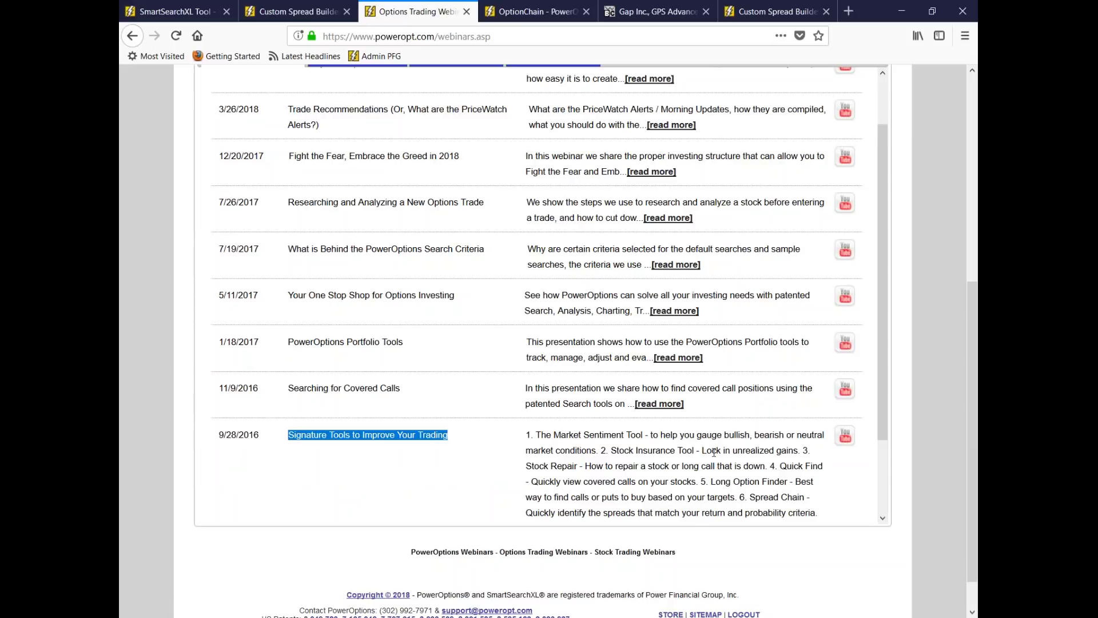
{"action": "scroll", "coordinate": [713, 452], "scroll_direction": "down", "scroll_amount": 3}
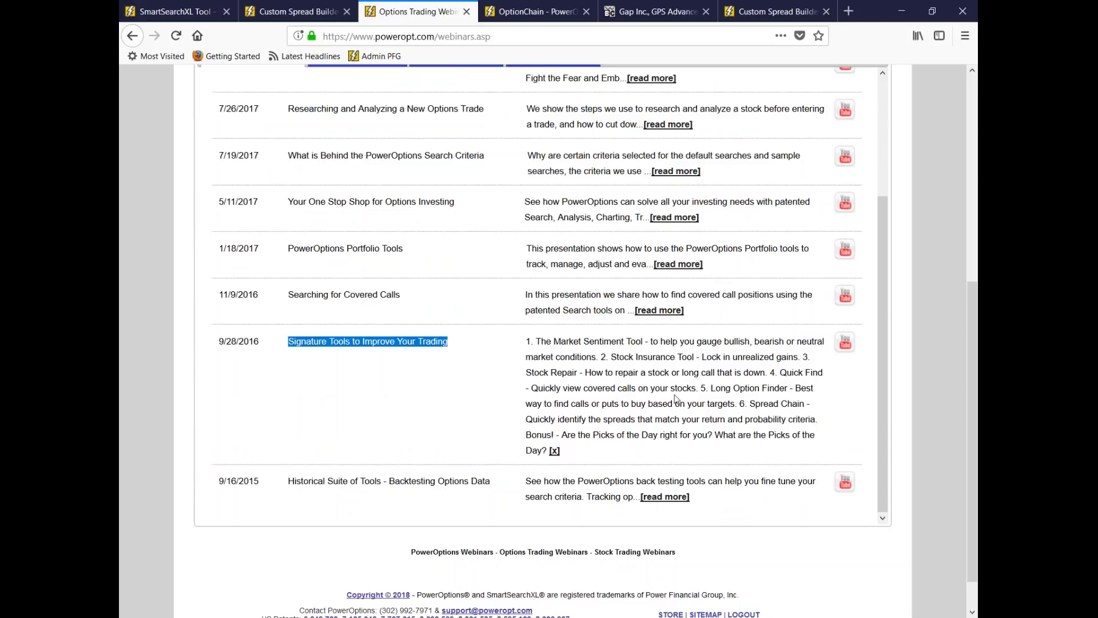
{"action": "scroll", "coordinate": [677, 399], "scroll_direction": "up", "scroll_amount": 3}
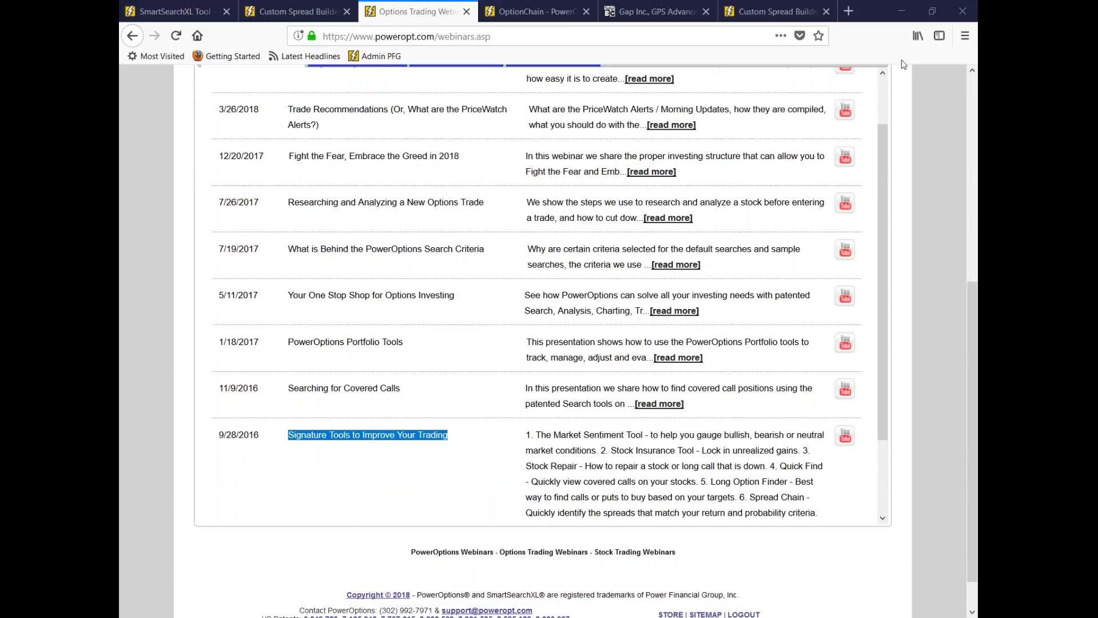
{"action": "key", "text": "alt+Tab"}
{"action": "scroll", "coordinate": [637, 493], "scroll_direction": "up", "scroll_amount": 2}
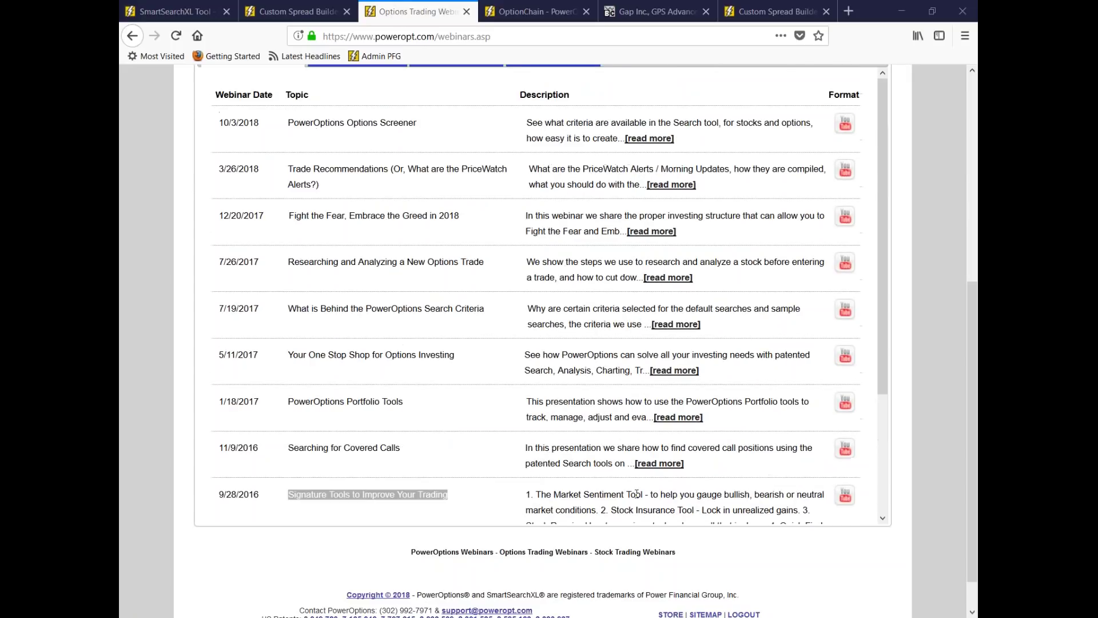
Step: Clear the text highlight and look through the rest of the PowerOptions Tools webinar list
{"action": "left_click", "coordinate": [184, 312]}
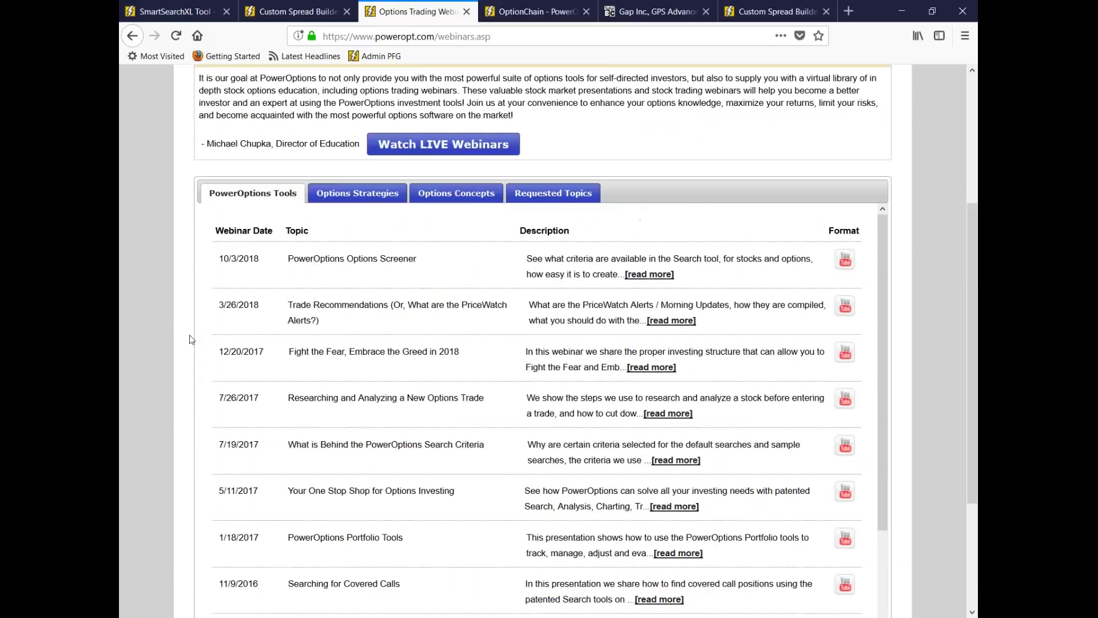
{"action": "scroll", "coordinate": [192, 340], "scroll_direction": "up", "scroll_amount": 5}
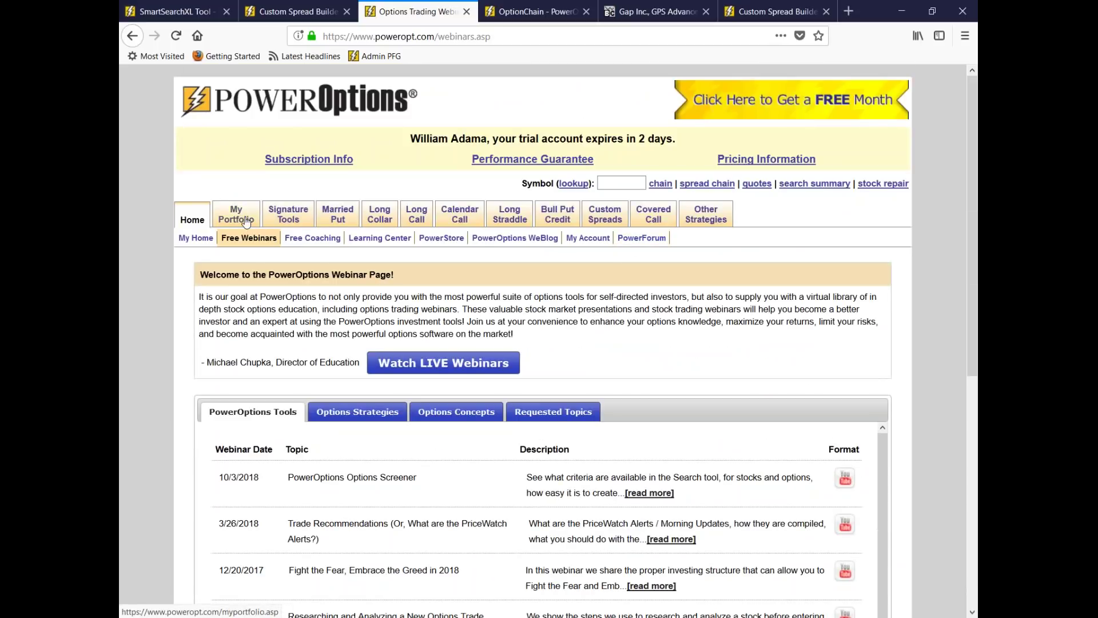
{"action": "mouse_move", "coordinate": [247, 223]}
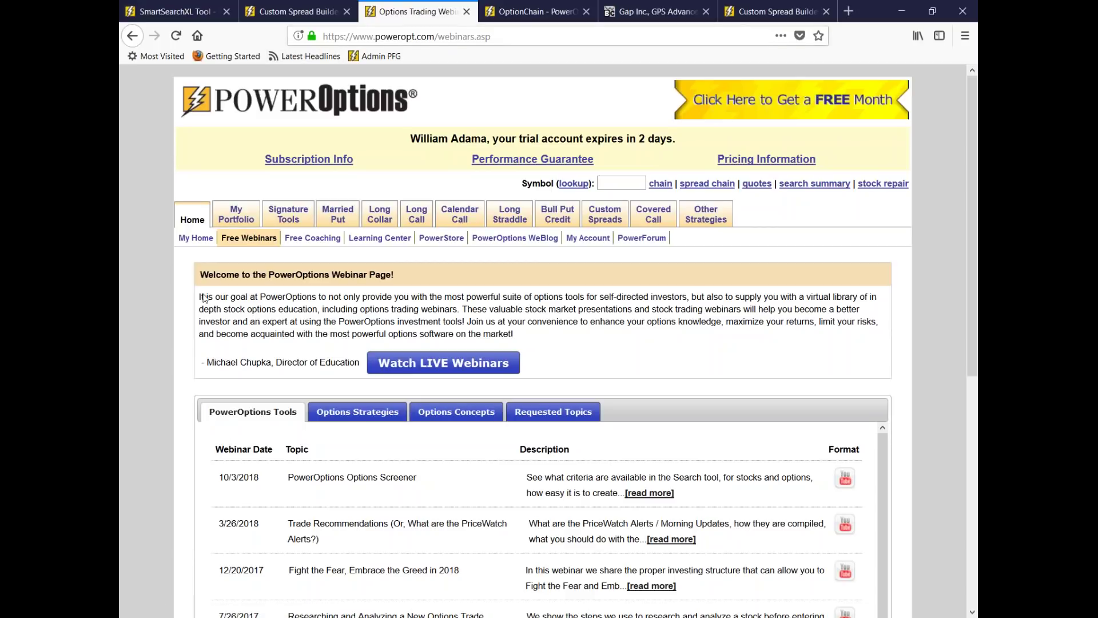
{"action": "scroll", "coordinate": [298, 574], "scroll_direction": "down", "scroll_amount": 5}
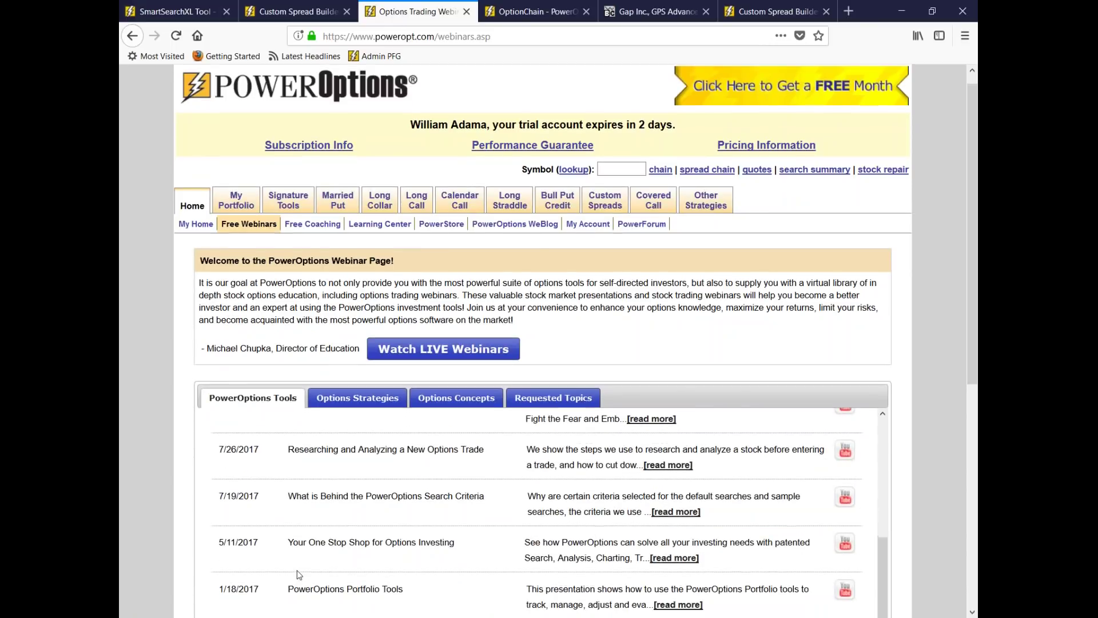
{"action": "scroll", "coordinate": [299, 575], "scroll_direction": "down", "scroll_amount": 3}
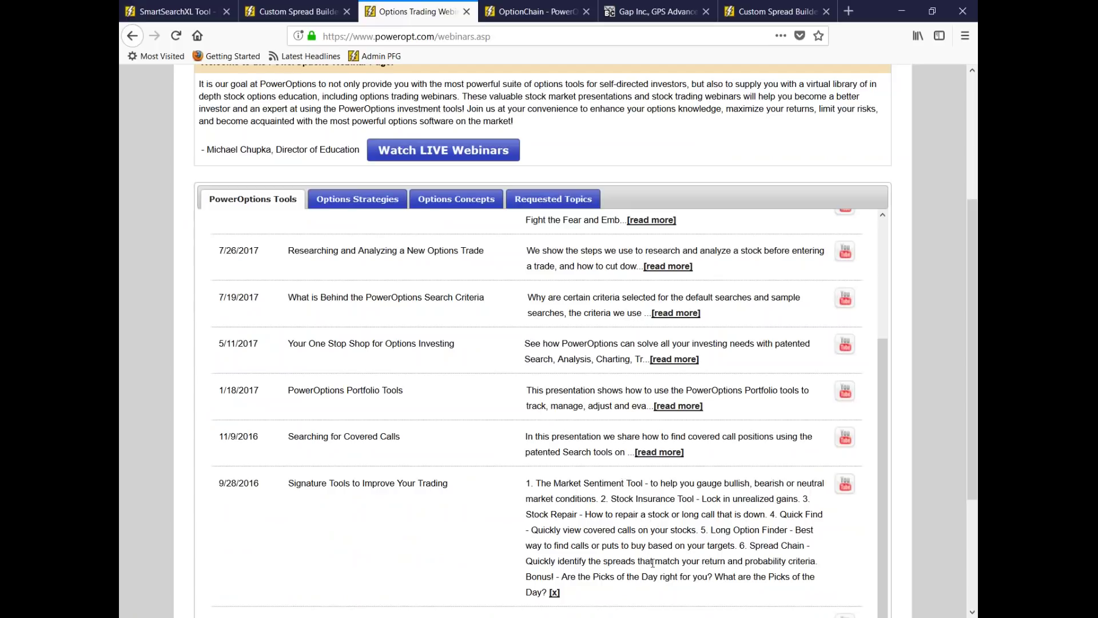
{"action": "scroll", "coordinate": [497, 515], "scroll_direction": "down", "scroll_amount": 3}
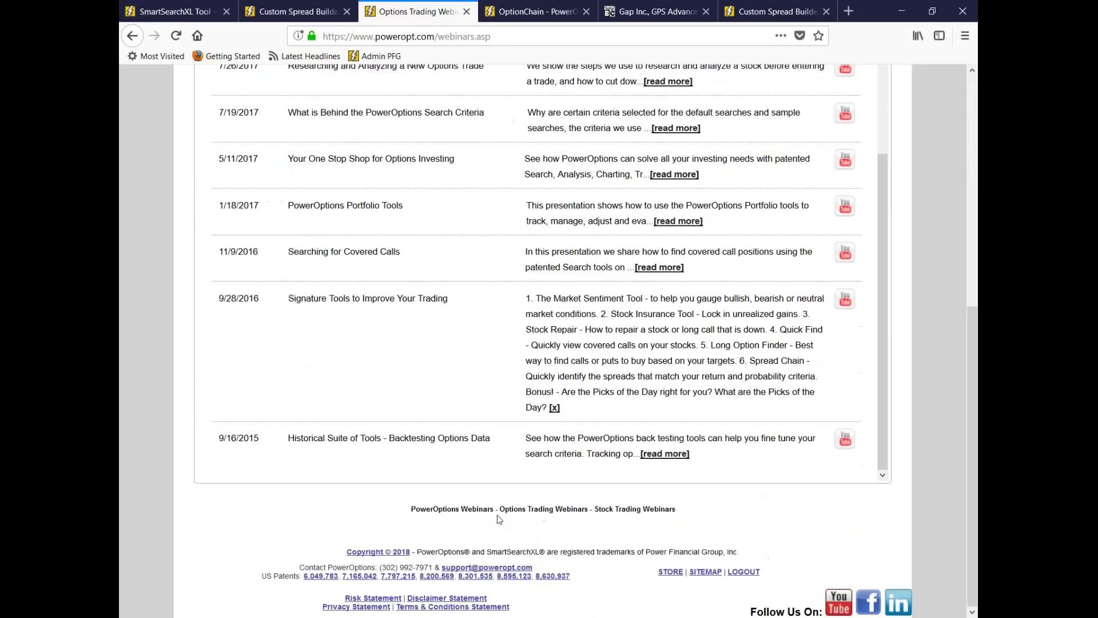
{"action": "scroll", "coordinate": [497, 514], "scroll_direction": "up", "scroll_amount": 5}
{"action": "scroll", "coordinate": [496, 512], "scroll_direction": "up", "scroll_amount": 2}
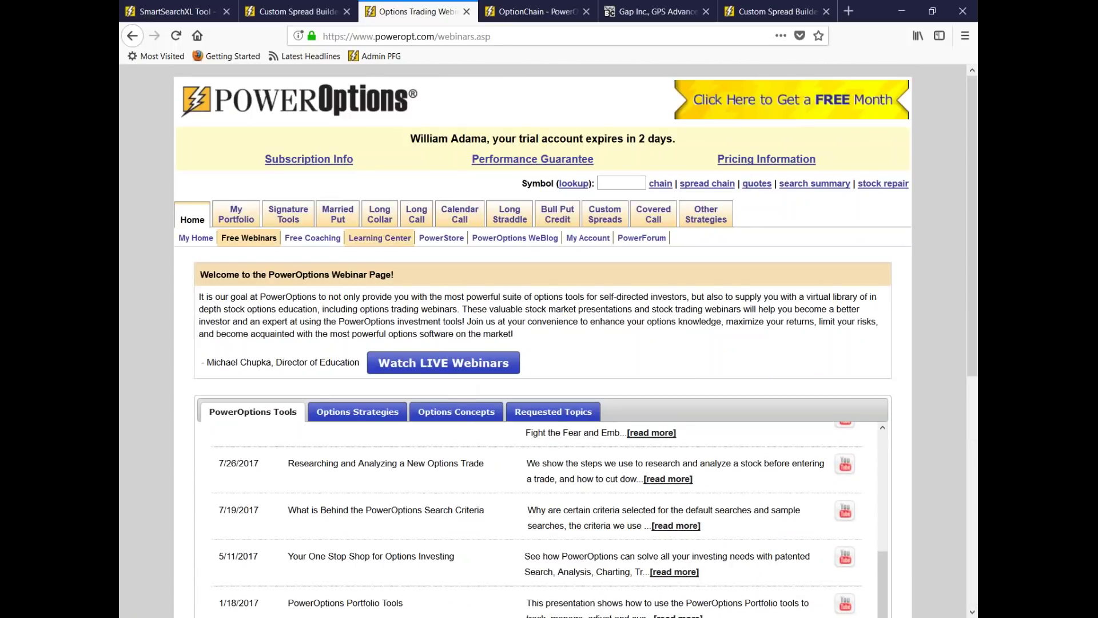
Step: Show the Bull Put Credit tools from the PowerOptions home page, and switch to the slide presentation
{"action": "left_click", "coordinate": [184, 222]}
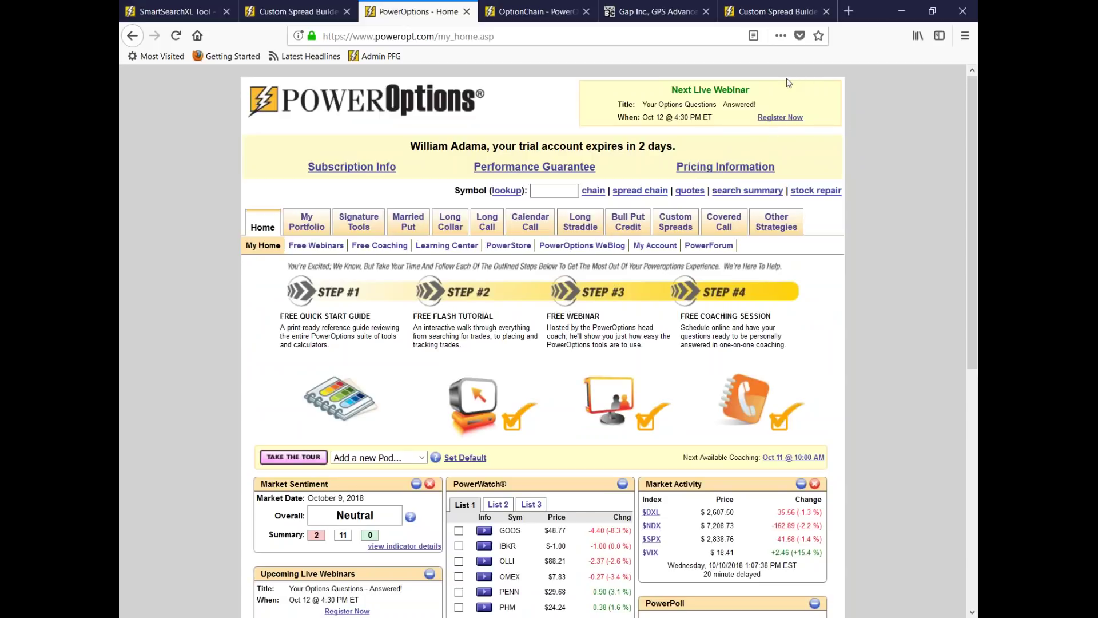
{"action": "left_click", "coordinate": [628, 222]}
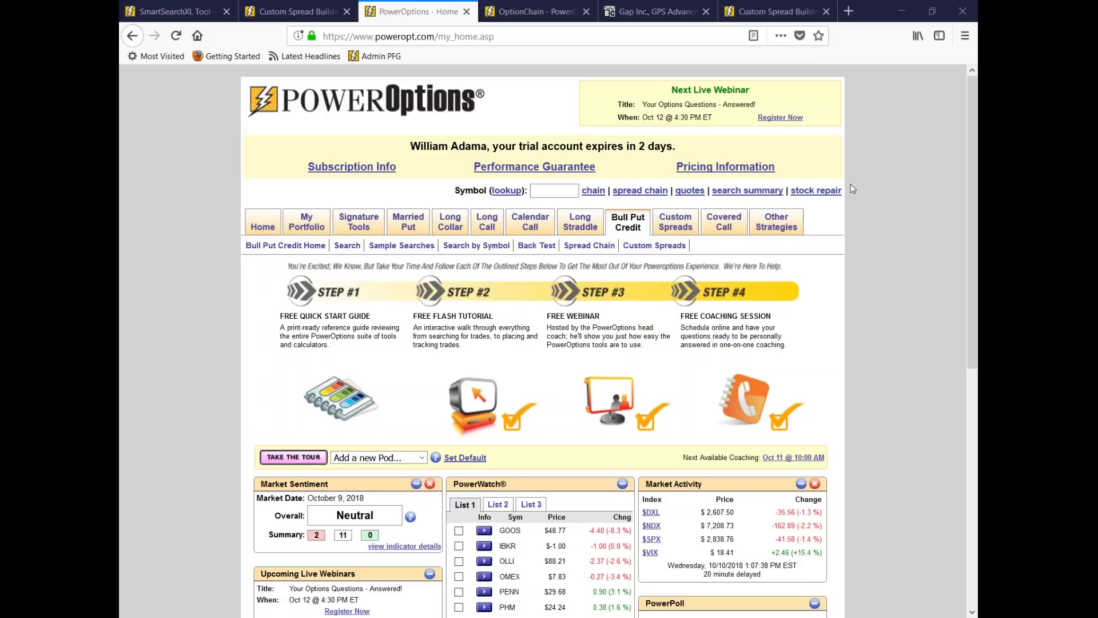
{"action": "key", "text": "alt+Tab"}
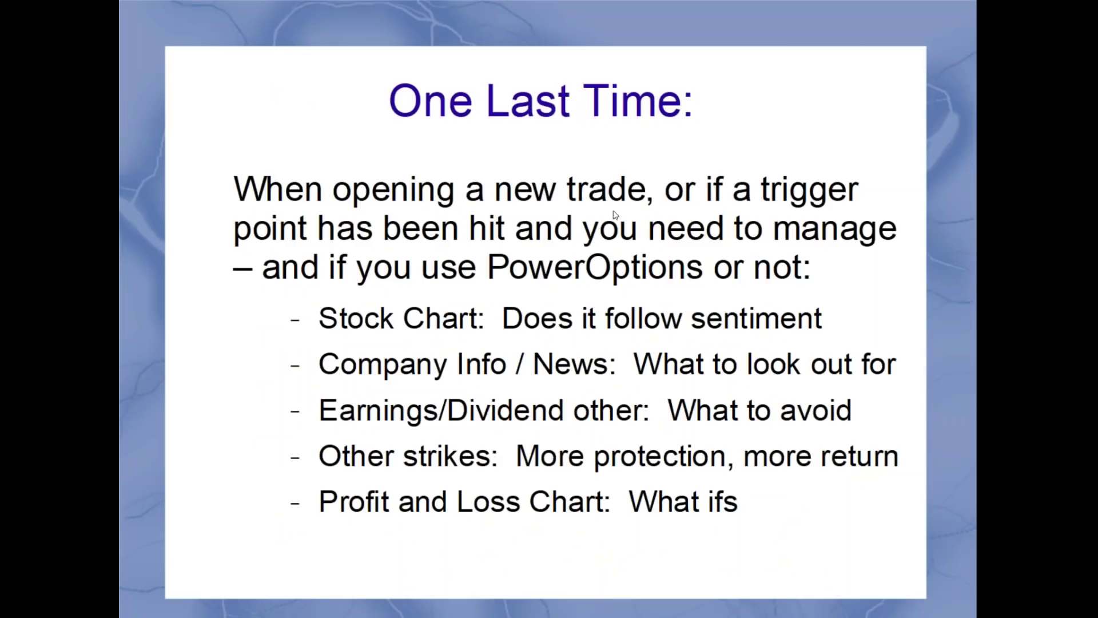
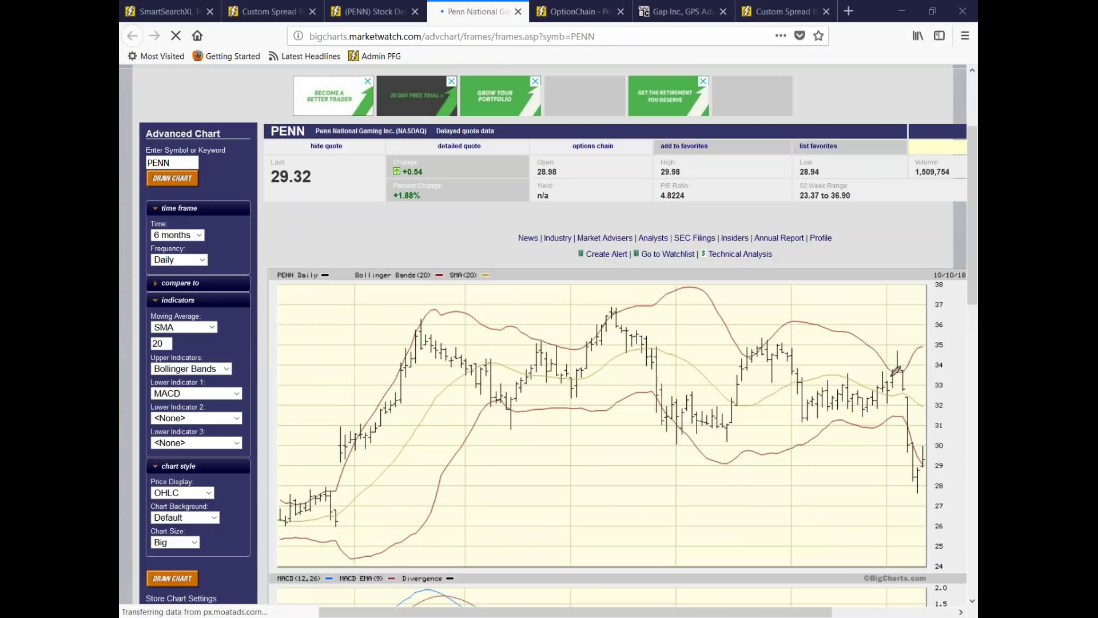
Step: Draw a rising arrow at the early-October prices on the PENN chart and circle the October MACD crossover
{"action": "mouse_move", "coordinate": [894, 382]}
{"action": "left_mouse_down"}
{"action": "mouse_move", "coordinate": [929, 343]}
{"action": "mouse_move", "coordinate": [925, 354]}
{"action": "left_mouse_up"}
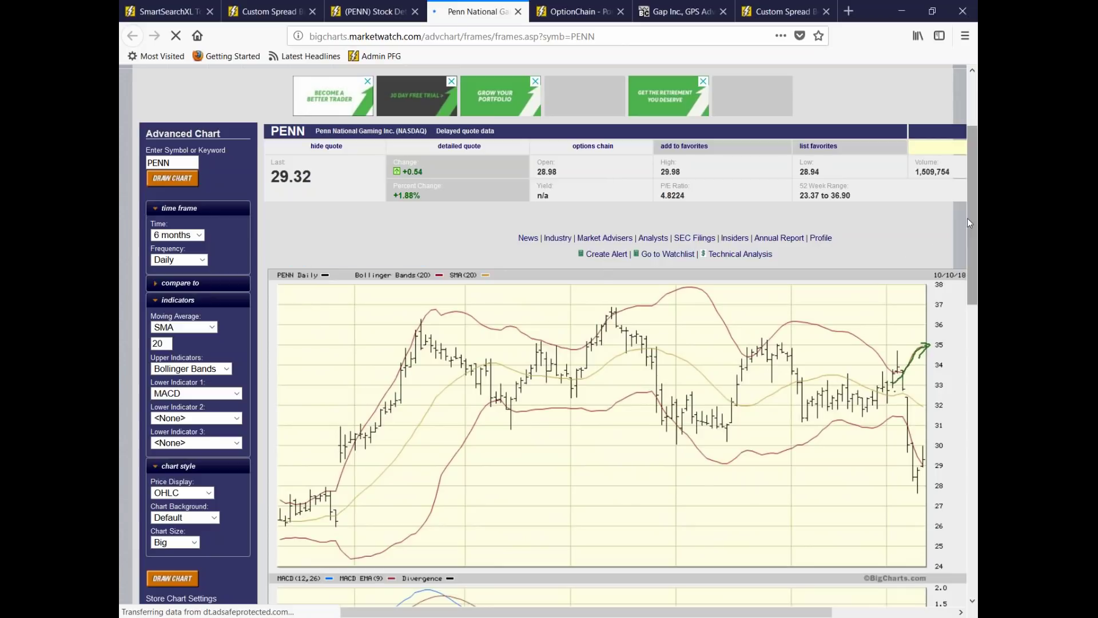
{"action": "scroll", "coordinate": [970, 220], "scroll_direction": "down", "scroll_amount": 2}
{"action": "left_click_drag", "start_coordinate": [967, 260], "coordinate": [968, 340]}
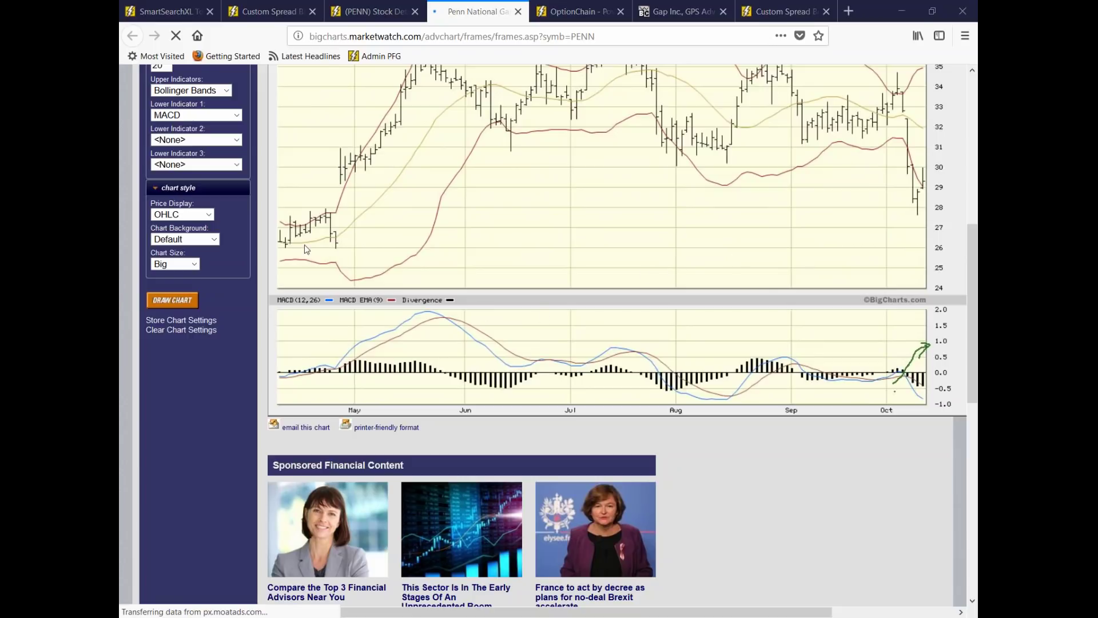
{"action": "mouse_move", "coordinate": [909, 358]}
{"action": "left_mouse_down"}
{"action": "mouse_move", "coordinate": [875, 377]}
{"action": "mouse_move", "coordinate": [896, 393]}
{"action": "mouse_move", "coordinate": [921, 346]}
{"action": "mouse_move", "coordinate": [898, 354]}
{"action": "left_mouse_up"}
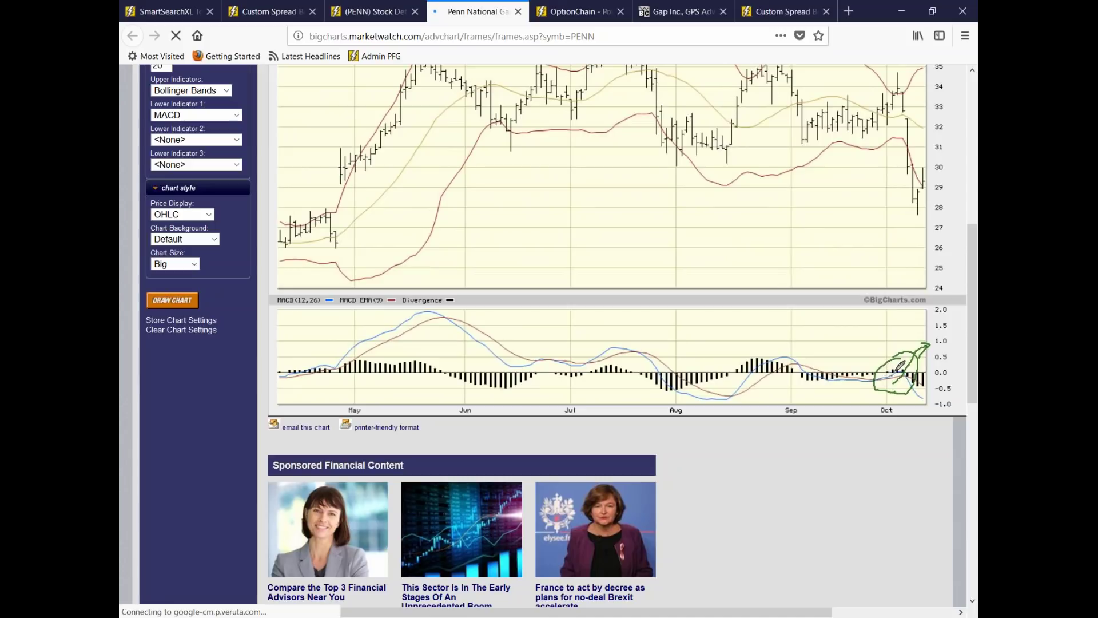
Step: Mark the early-October price rise, its peak and the turn downward on the PENN price chart
{"action": "left_click_drag", "start_coordinate": [877, 126], "coordinate": [899, 95]}
{"action": "left_click_drag", "start_coordinate": [891, 74], "coordinate": [904, 75]}
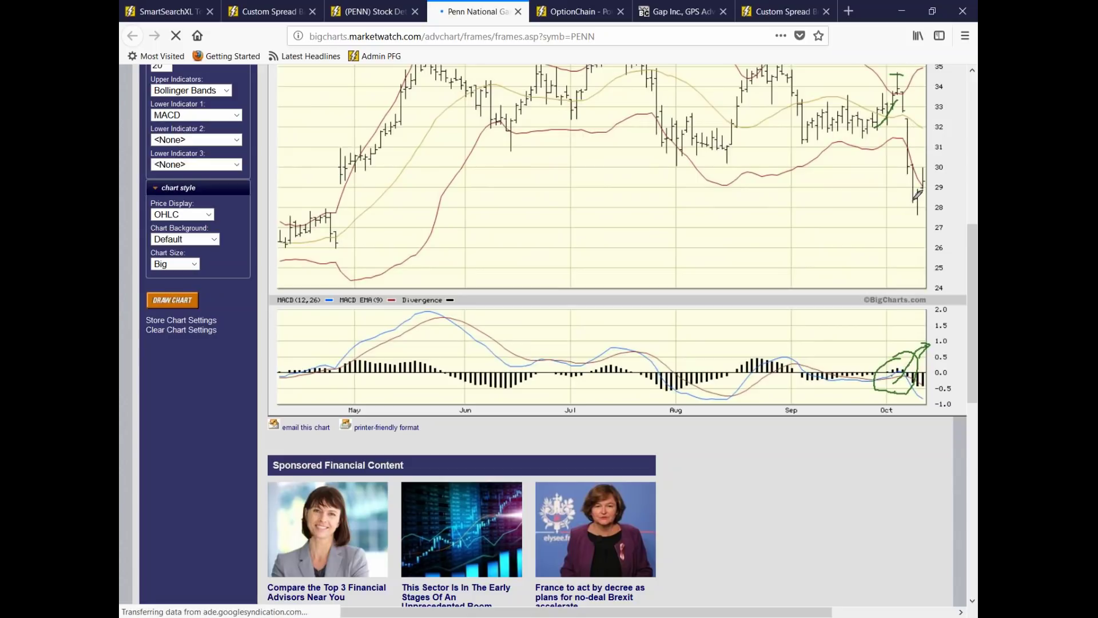
{"action": "left_click_drag", "start_coordinate": [897, 84], "coordinate": [913, 122]}
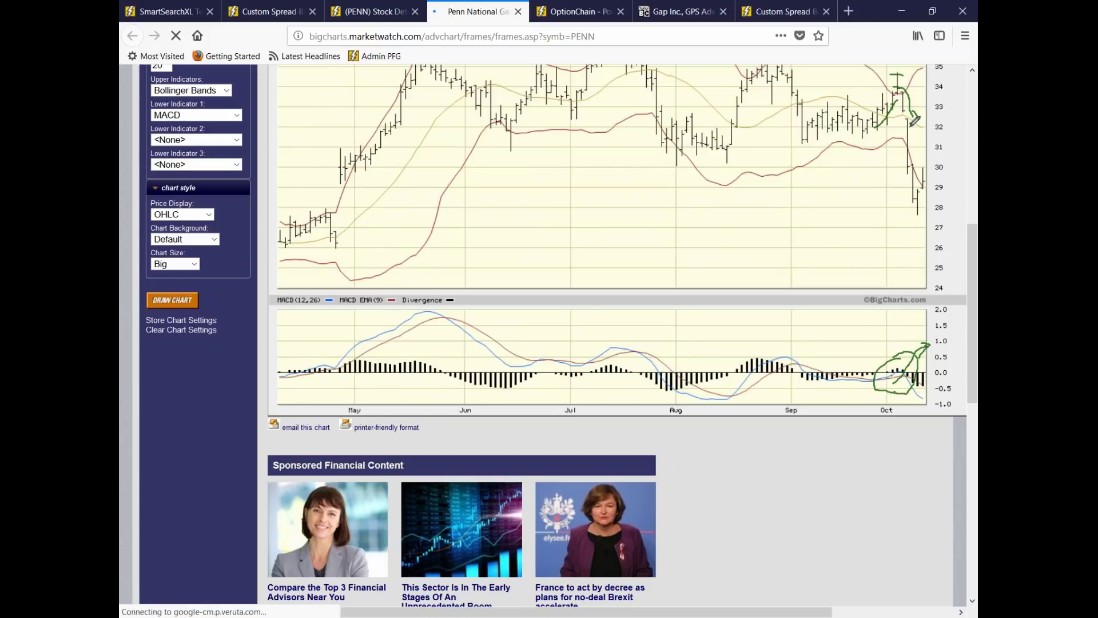
Step: Sketch a flat-then-rising payoff line beneath the September prices and a zigzag arrow with a tick mark beneath the July prices
{"action": "mouse_move", "coordinate": [709, 204]}
{"action": "left_mouse_down"}
{"action": "mouse_move", "coordinate": [841, 137]}
{"action": "mouse_move", "coordinate": [854, 112]}
{"action": "left_mouse_up"}
{"action": "left_click_drag", "start_coordinate": [684, 171], "coordinate": [665, 193]}
{"action": "mouse_move", "coordinate": [607, 214]}
{"action": "left_mouse_down"}
{"action": "mouse_move", "coordinate": [629, 194]}
{"action": "mouse_move", "coordinate": [662, 189]}
{"action": "left_mouse_up"}
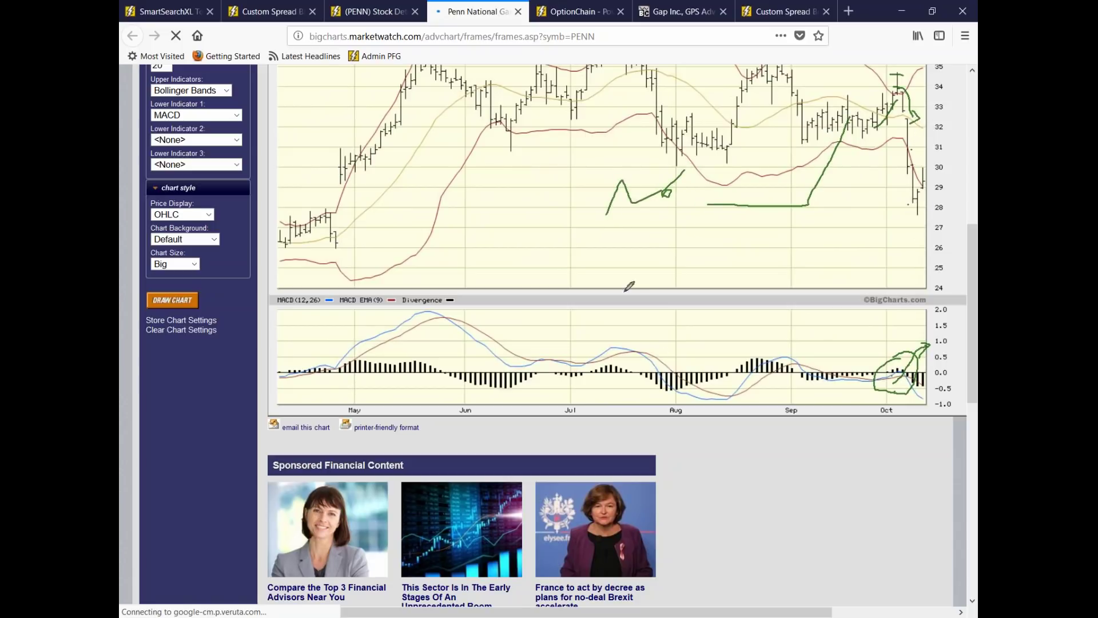
{"action": "left_click_drag", "start_coordinate": [639, 211], "coordinate": [640, 230]}
Step: Annotate the October drop with 1.4, a circle near the 31 level and an outline down to about 28, and complete the payoff sketch as a V
{"action": "mouse_move", "coordinate": [897, 72]}
{"action": "left_mouse_down"}
{"action": "mouse_move", "coordinate": [922, 68]}
{"action": "mouse_move", "coordinate": [926, 86]}
{"action": "mouse_move", "coordinate": [951, 78]}
{"action": "mouse_move", "coordinate": [947, 92]}
{"action": "left_mouse_up"}
{"action": "mouse_move", "coordinate": [930, 137]}
{"action": "left_mouse_down"}
{"action": "mouse_move", "coordinate": [886, 138]}
{"action": "mouse_move", "coordinate": [945, 133]}
{"action": "mouse_move", "coordinate": [922, 137]}
{"action": "left_mouse_up"}
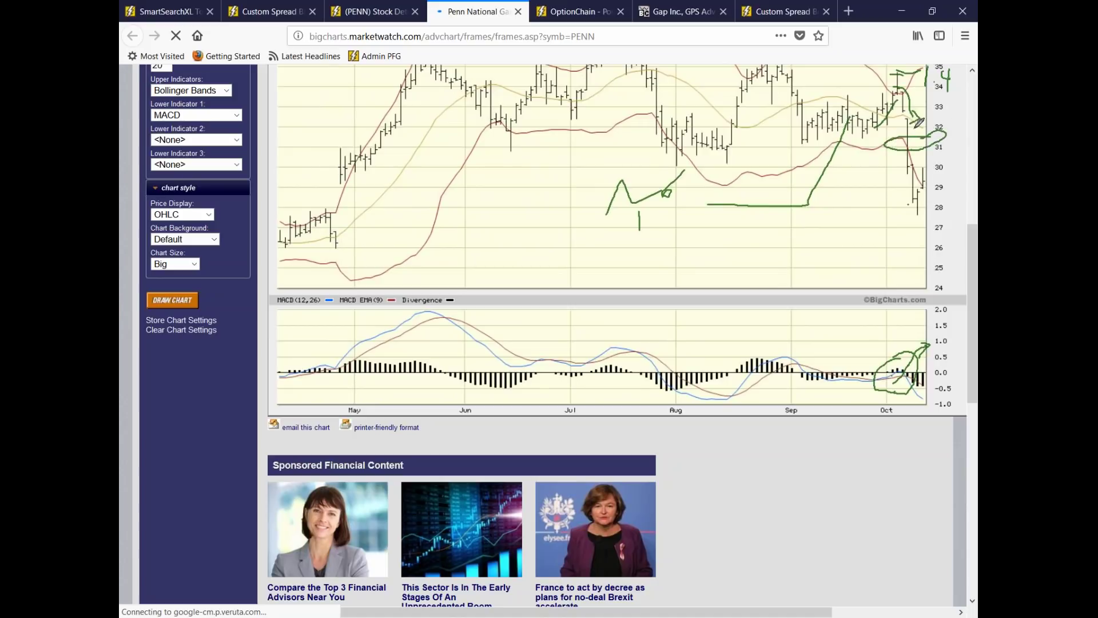
{"action": "left_click_drag", "start_coordinate": [909, 99], "coordinate": [910, 149]}
{"action": "left_click_drag", "start_coordinate": [807, 205], "coordinate": [708, 55]}
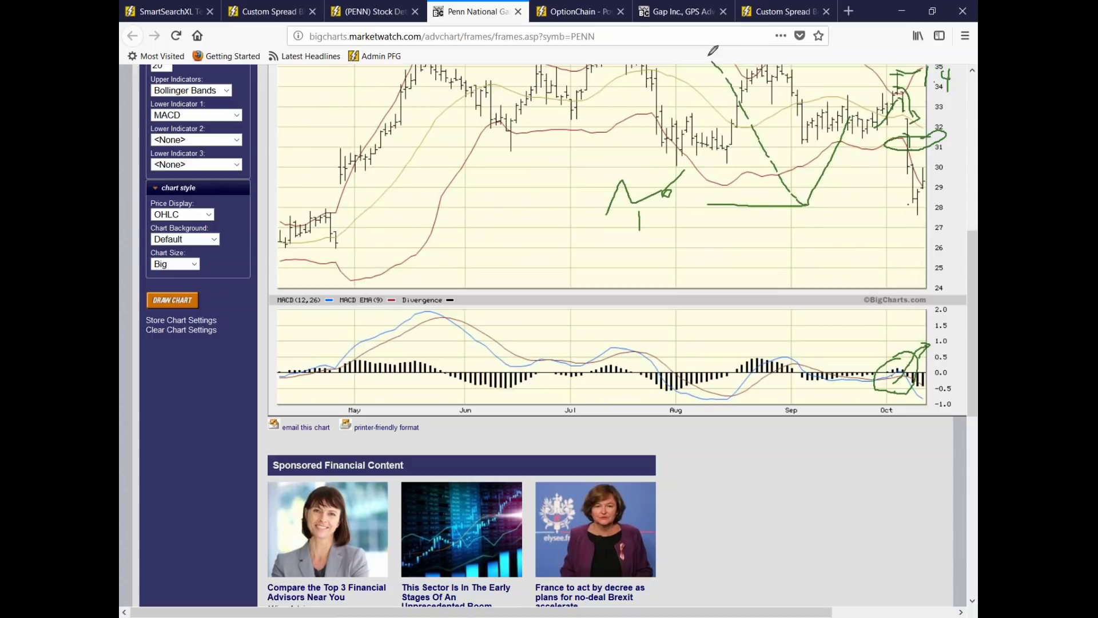
{"action": "mouse_move", "coordinate": [901, 118]}
{"action": "left_mouse_down"}
{"action": "mouse_move", "coordinate": [895, 216]}
{"action": "mouse_move", "coordinate": [950, 213]}
{"action": "mouse_move", "coordinate": [944, 201]}
{"action": "mouse_move", "coordinate": [931, 213]}
{"action": "left_mouse_up"}
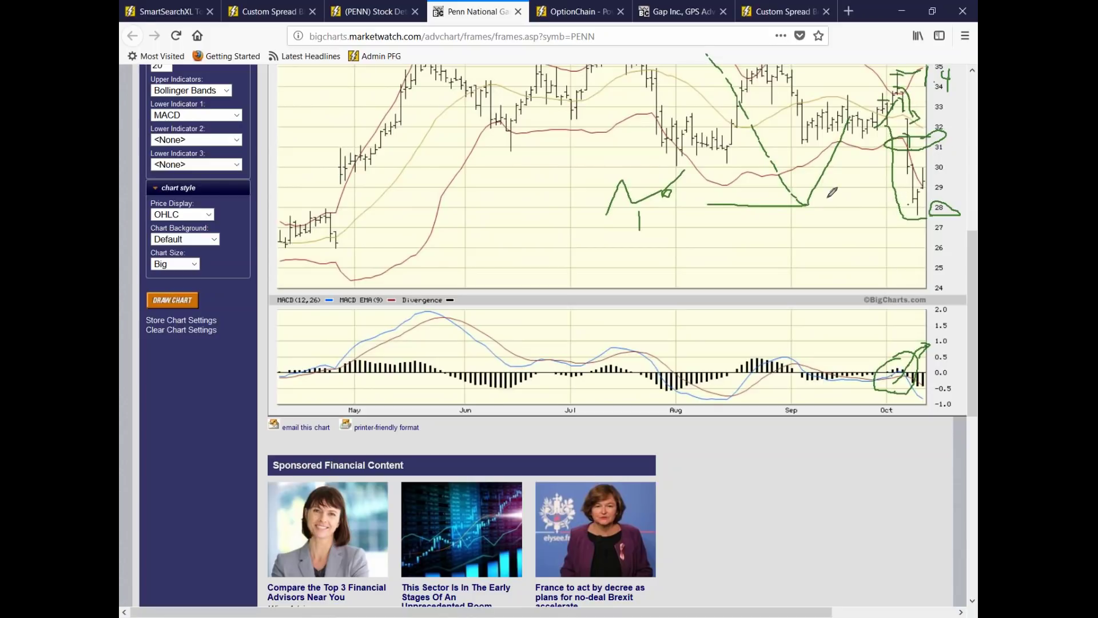
Step: Draw a horizontal line at about 30 across the V-shaped sketch, mark its crossings, and sketch a second, lower V beside it
{"action": "left_click_drag", "start_coordinate": [702, 171], "coordinate": [888, 161]}
{"action": "mouse_move", "coordinate": [789, 146]}
{"action": "left_mouse_down"}
{"action": "mouse_move", "coordinate": [768, 160]}
{"action": "mouse_move", "coordinate": [775, 175]}
{"action": "mouse_move", "coordinate": [784, 147]}
{"action": "mouse_move", "coordinate": [844, 176]}
{"action": "left_mouse_up"}
{"action": "left_click_drag", "start_coordinate": [765, 147], "coordinate": [795, 171]}
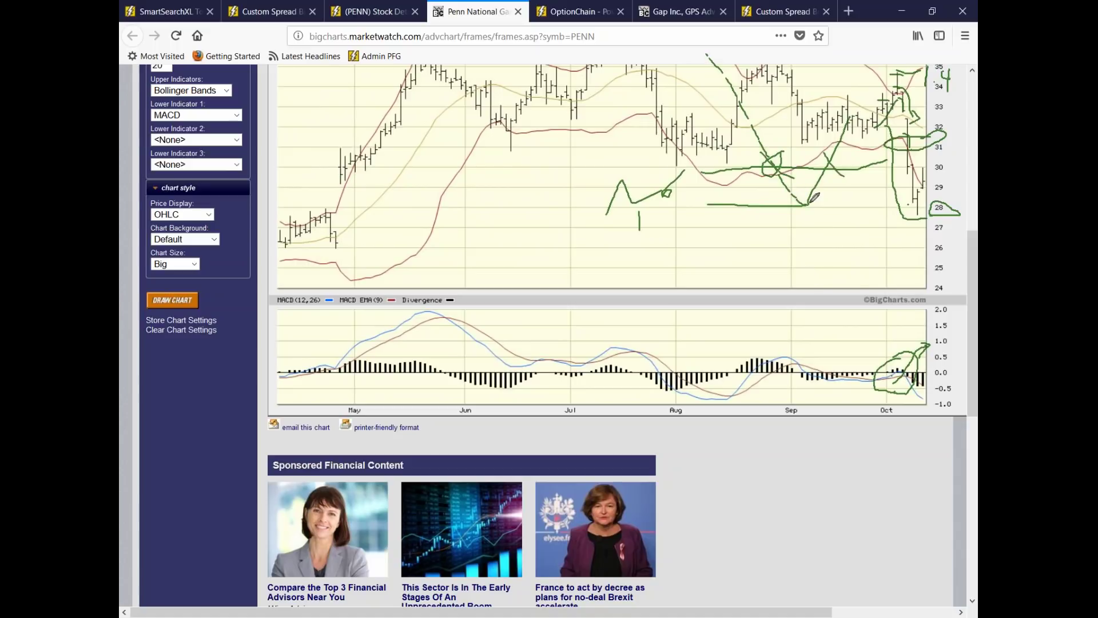
{"action": "mouse_move", "coordinate": [761, 173]}
{"action": "left_mouse_down"}
{"action": "mouse_move", "coordinate": [807, 177]}
{"action": "mouse_move", "coordinate": [851, 226]}
{"action": "mouse_move", "coordinate": [868, 195]}
{"action": "left_mouse_up"}
{"action": "mouse_move", "coordinate": [818, 221]}
{"action": "left_mouse_down"}
{"action": "mouse_move", "coordinate": [872, 219]}
{"action": "mouse_move", "coordinate": [814, 160]}
{"action": "left_mouse_up"}
{"action": "left_click_drag", "start_coordinate": [877, 211], "coordinate": [895, 155]}
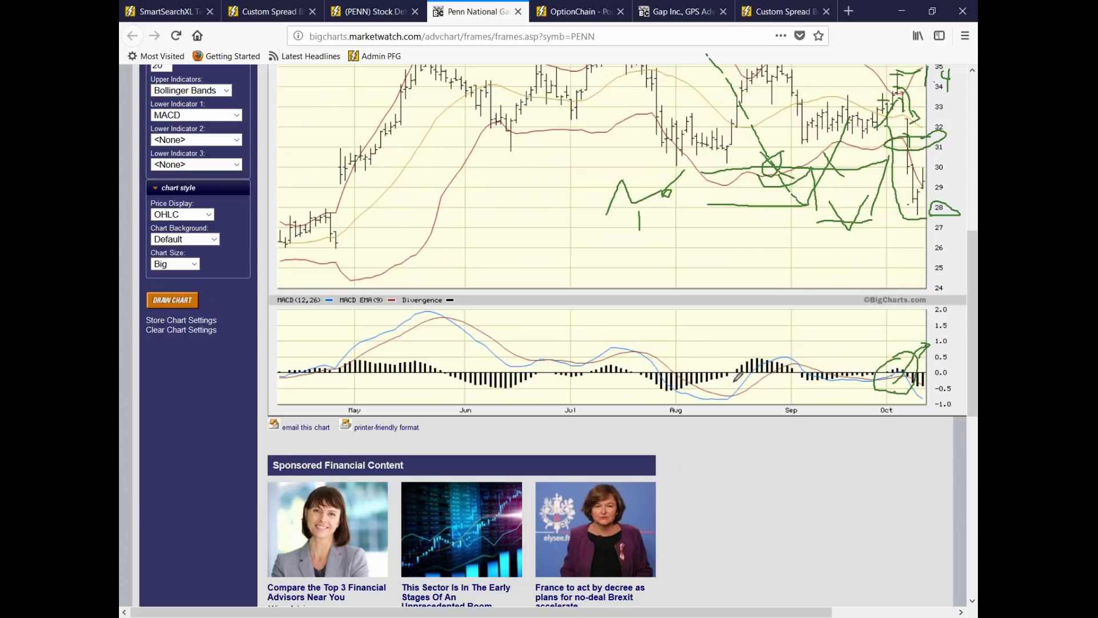
Step: Mark the August MACD crossover and the accompanying price rise, and clear all drawings from the PENN chart
{"action": "mouse_move", "coordinate": [731, 387]}
{"action": "left_mouse_down"}
{"action": "mouse_move", "coordinate": [739, 400]}
{"action": "mouse_move", "coordinate": [739, 382]}
{"action": "mouse_move", "coordinate": [782, 323]}
{"action": "mouse_move", "coordinate": [788, 338]}
{"action": "left_mouse_up"}
{"action": "mouse_move", "coordinate": [728, 150]}
{"action": "left_mouse_down"}
{"action": "mouse_move", "coordinate": [791, 57]}
{"action": "mouse_move", "coordinate": [798, 79]}
{"action": "left_mouse_up"}
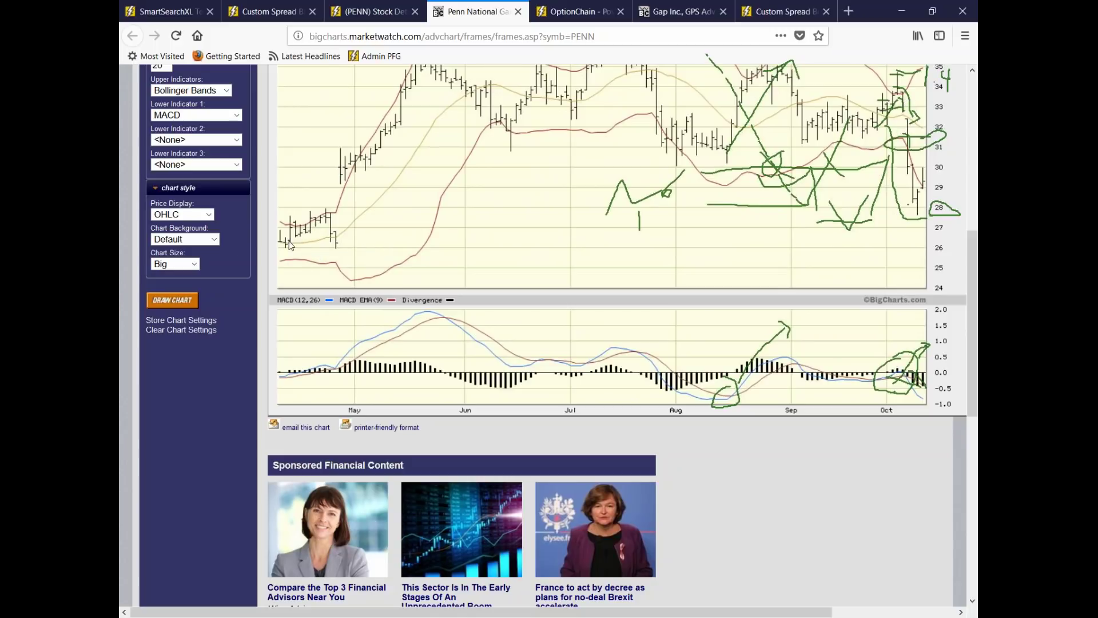
{"action": "key", "text": "Escape"}
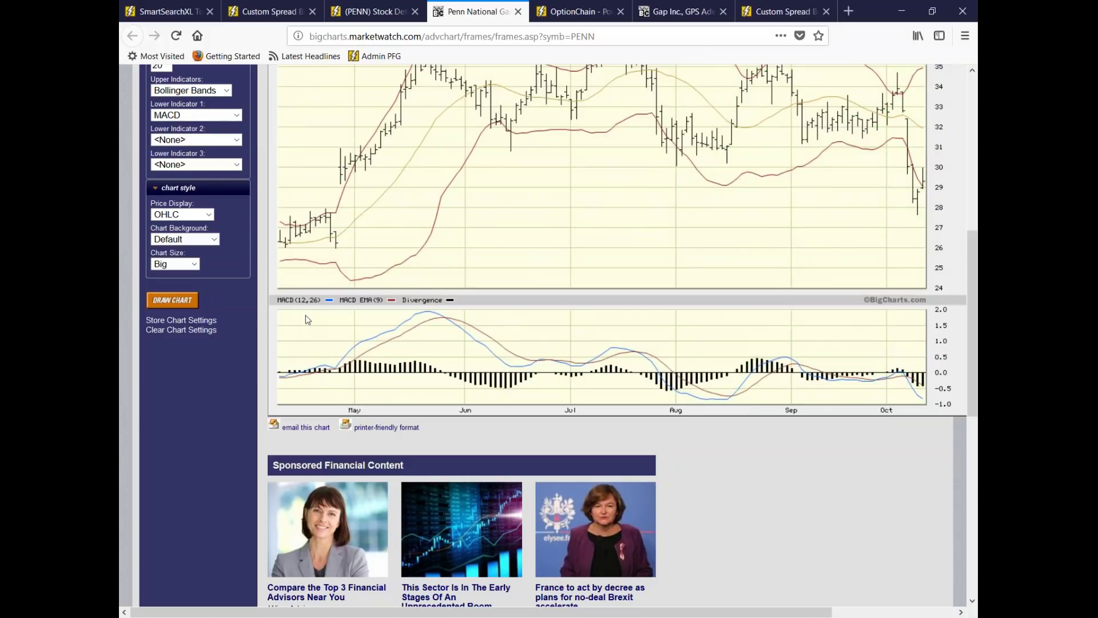